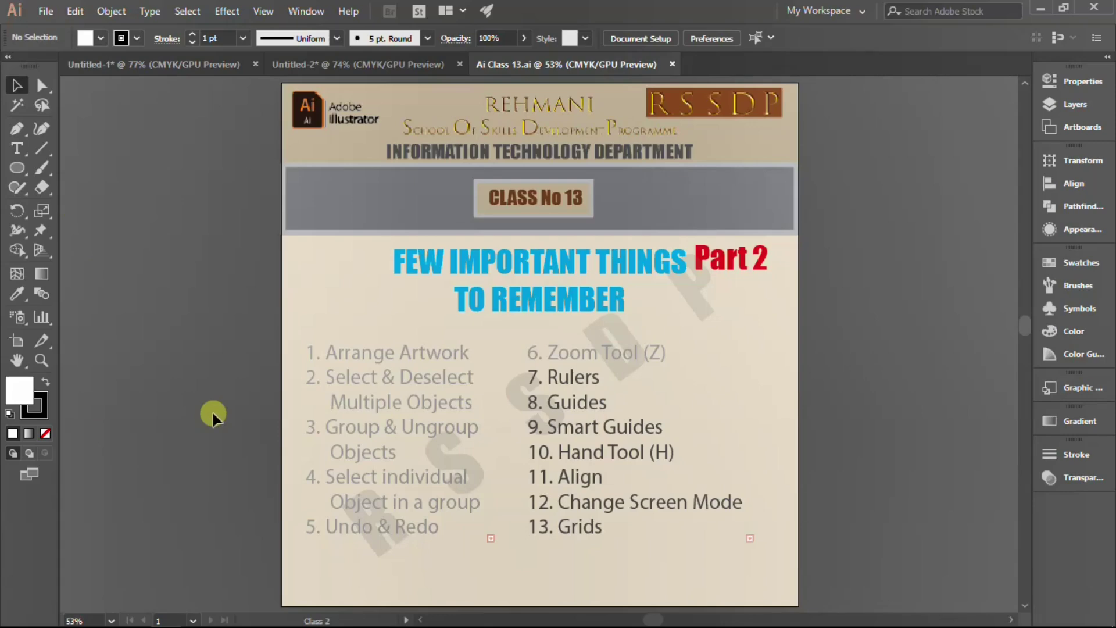
Step: Check the View menu's ruler options, then show rulers from the canvas right-click menu
{"action": "left_click", "coordinate": [263, 12]}
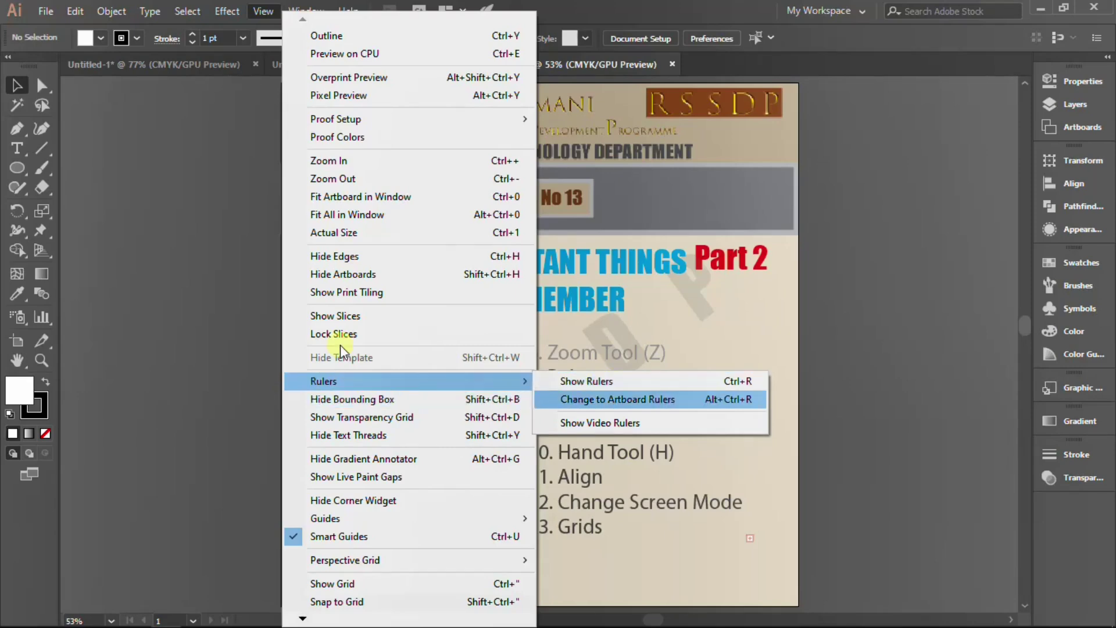
{"action": "mouse_move", "coordinate": [323, 381]}
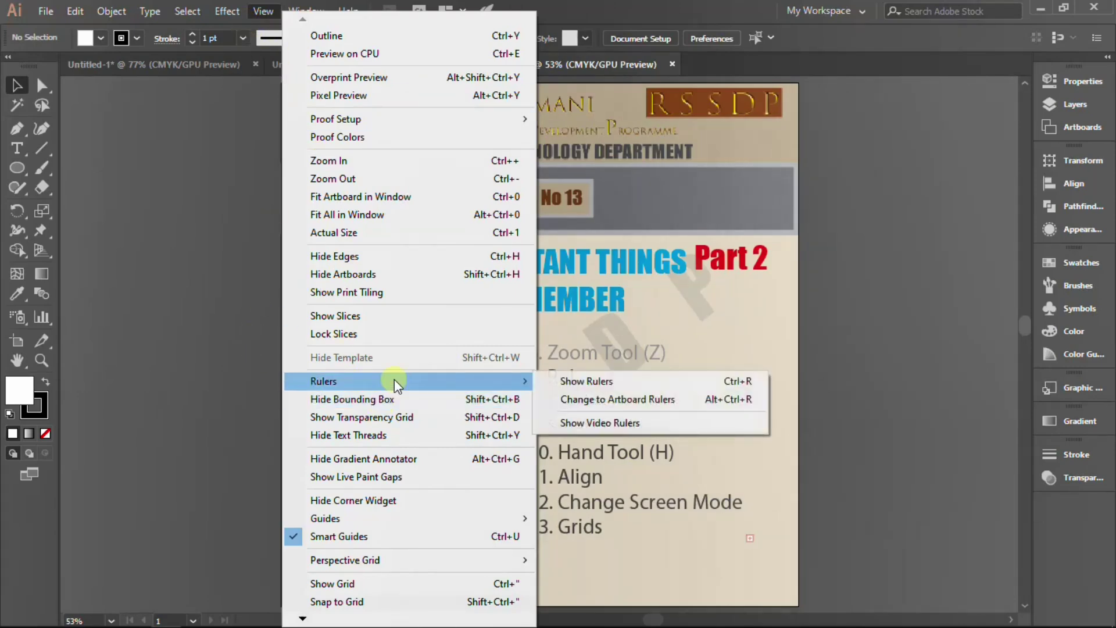
{"action": "left_click", "coordinate": [262, 397]}
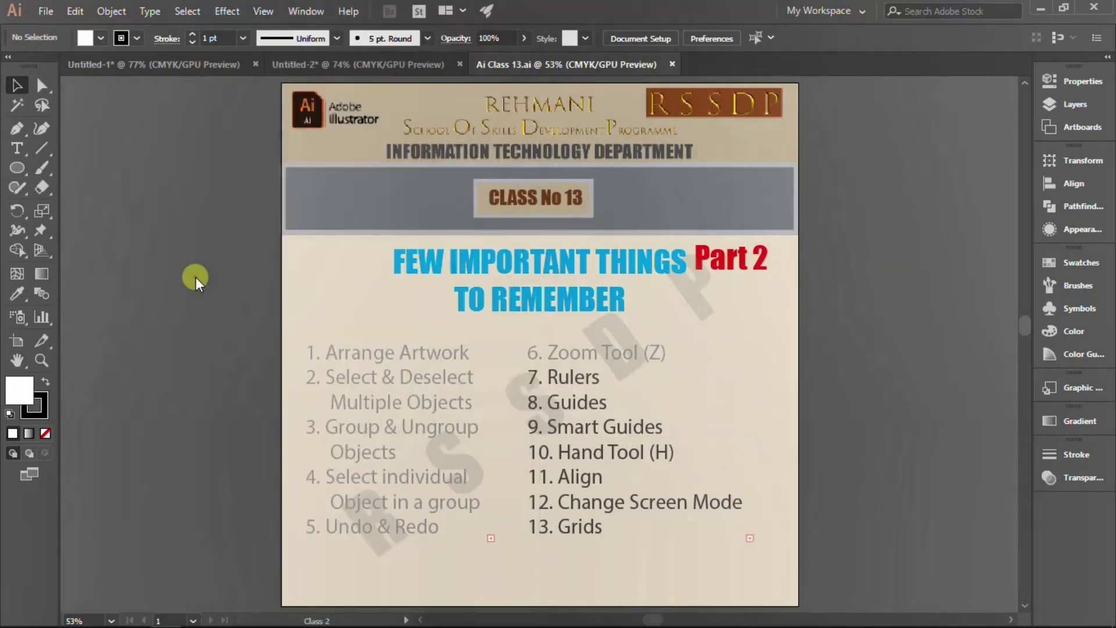
{"action": "right_click", "coordinate": [219, 289]}
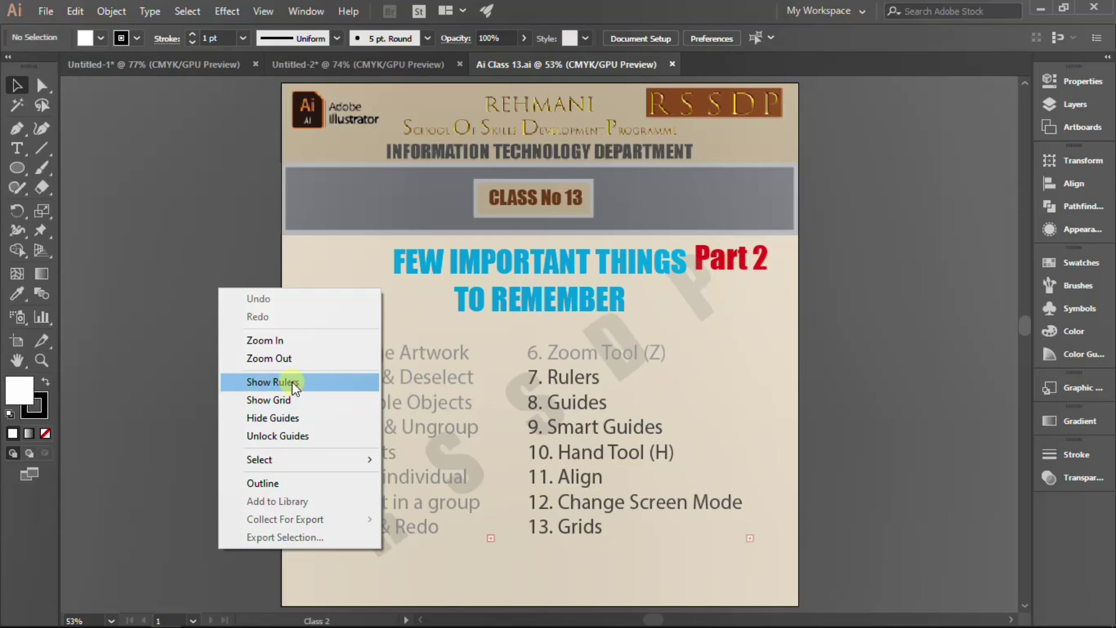
{"action": "left_click", "coordinate": [284, 382]}
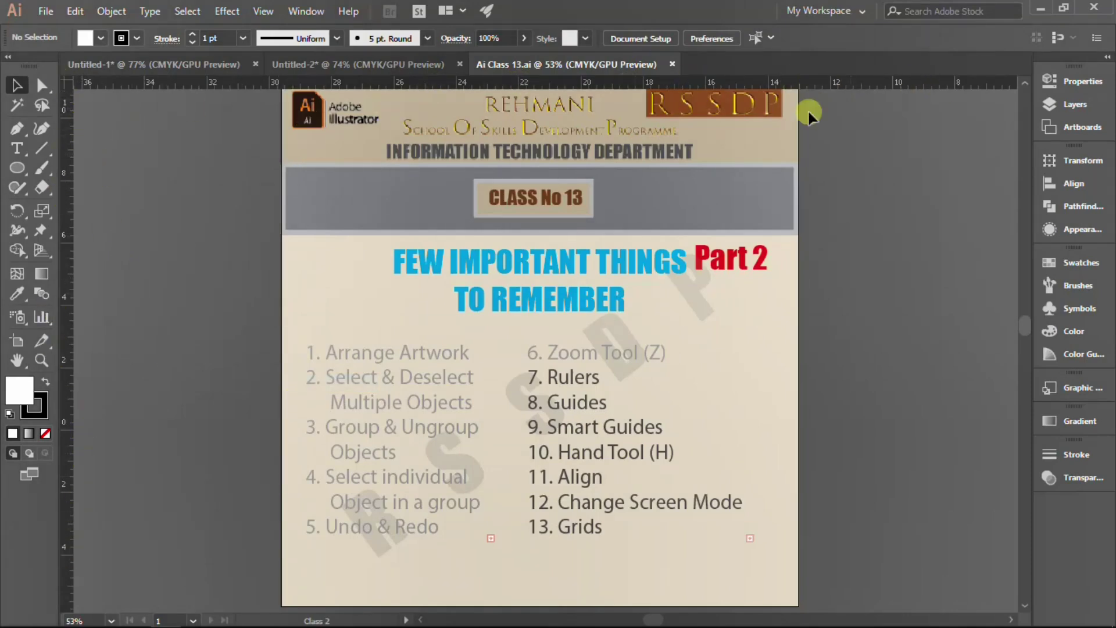
{"action": "right_click", "coordinate": [240, 304]}
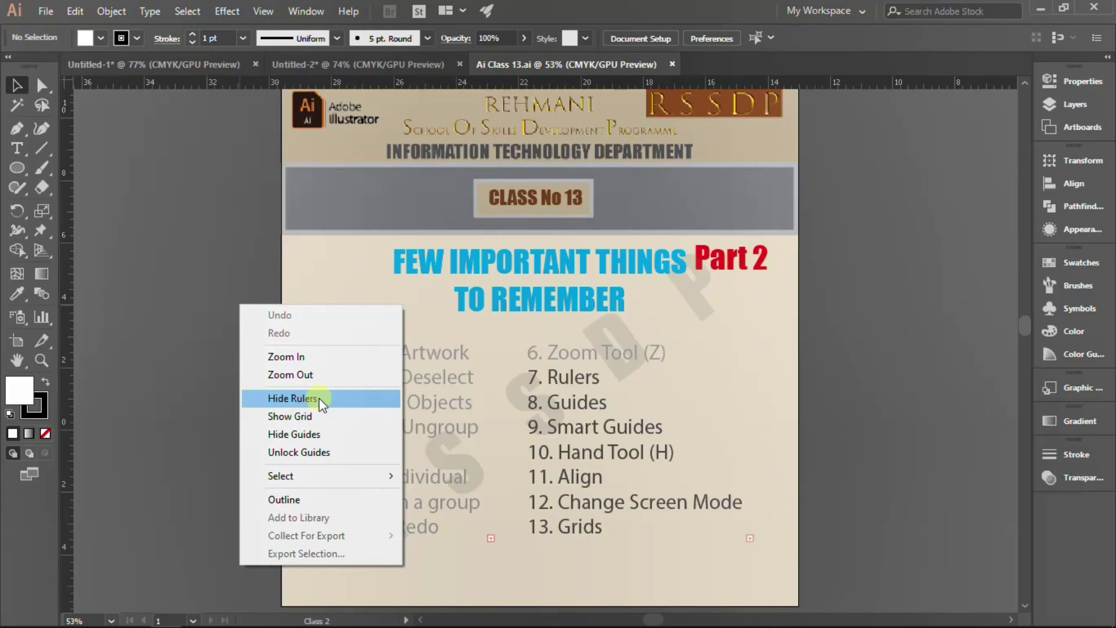
{"action": "left_click", "coordinate": [218, 259]}
{"action": "left_click", "coordinate": [263, 12]}
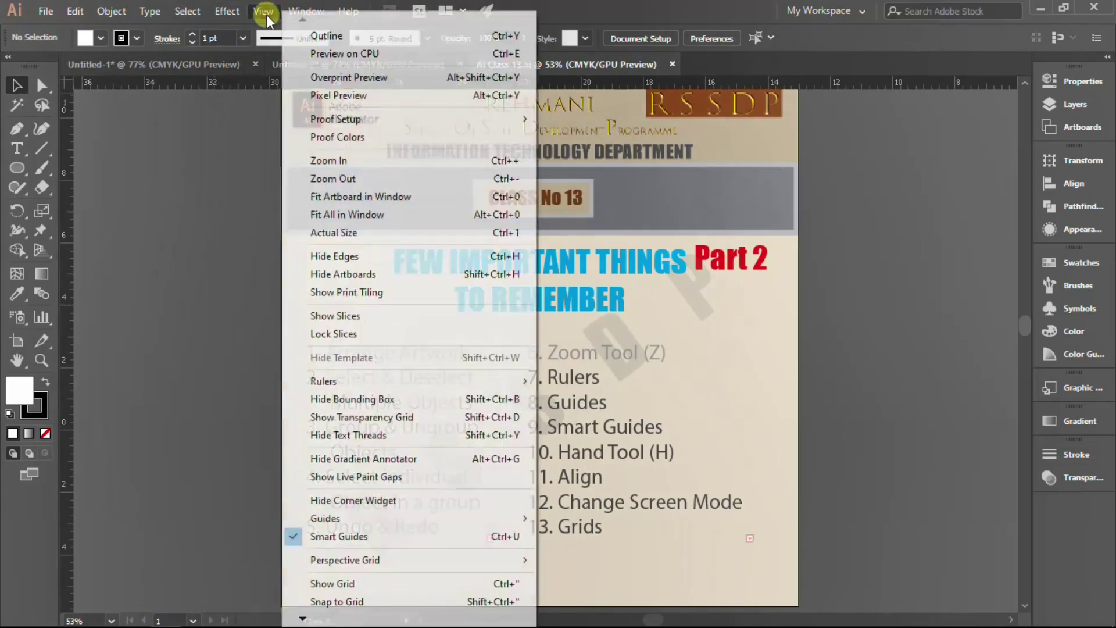
{"action": "mouse_move", "coordinate": [409, 381]}
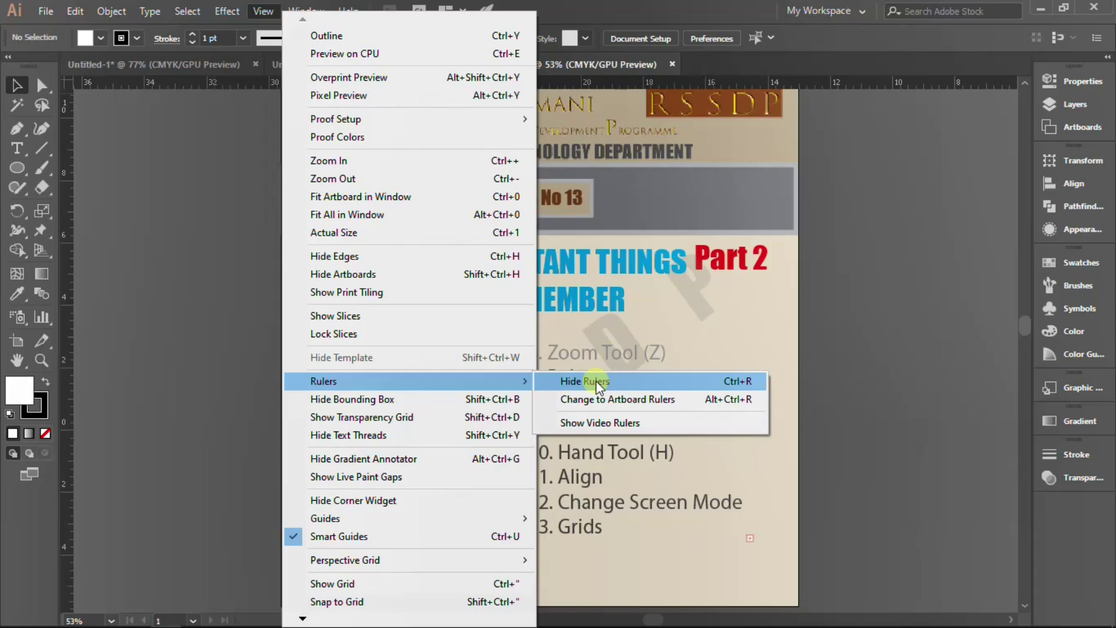
{"action": "left_click", "coordinate": [598, 381]}
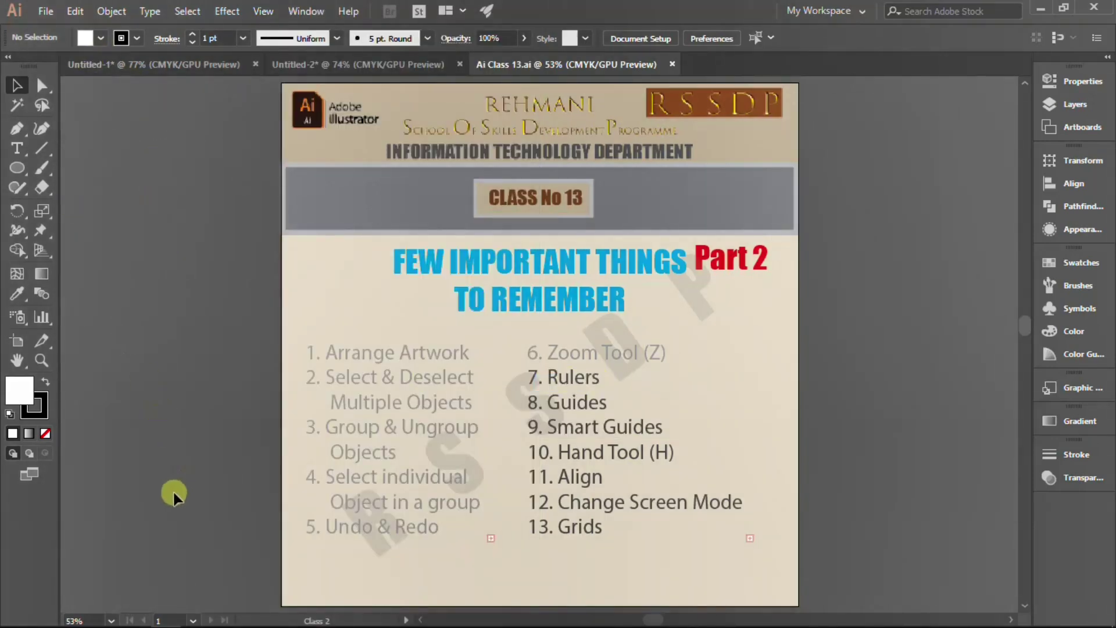
{"action": "right_click", "coordinate": [184, 211]}
{"action": "left_click", "coordinate": [275, 307]}
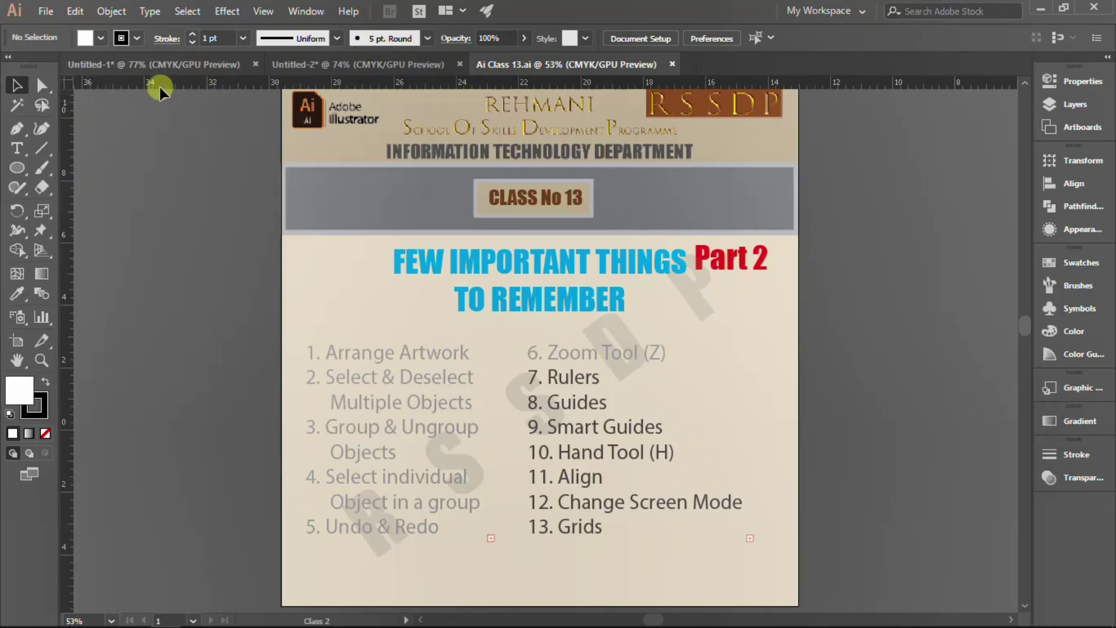
Step: Review the ruler unit choices and View > Rulers options without changing anything
{"action": "right_click", "coordinate": [186, 83]}
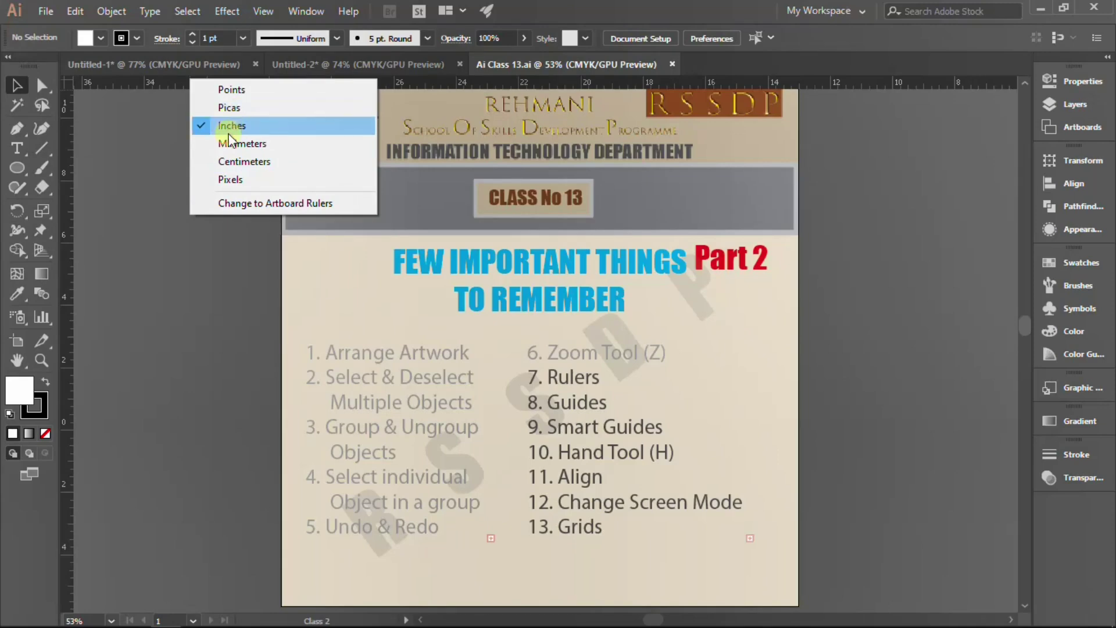
{"action": "left_click", "coordinate": [183, 263]}
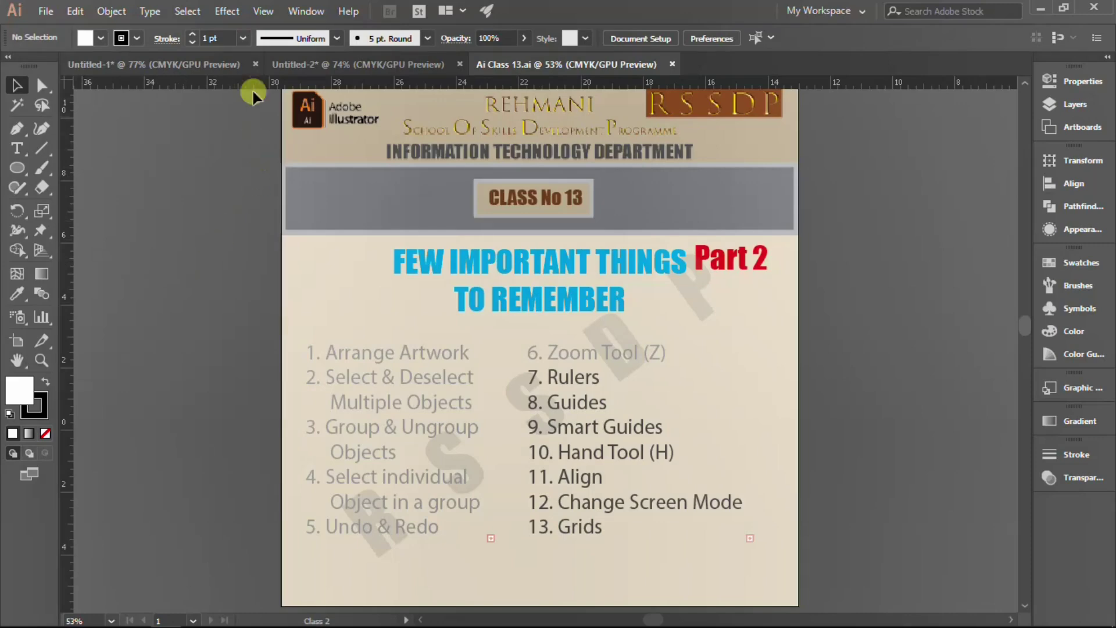
{"action": "left_click", "coordinate": [266, 16]}
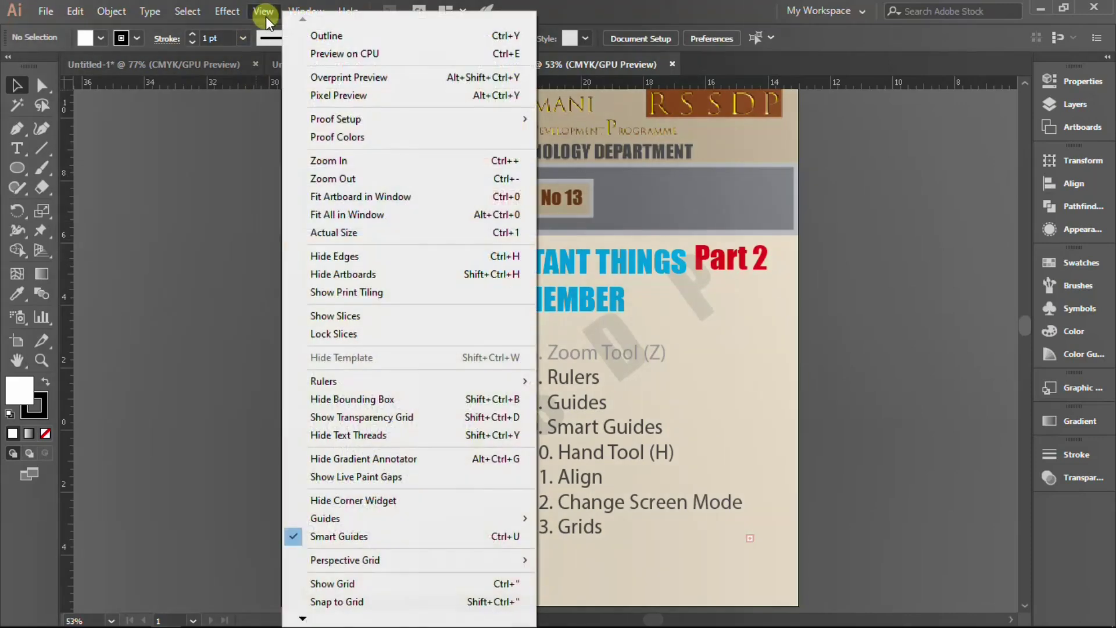
{"action": "mouse_move", "coordinate": [323, 382]}
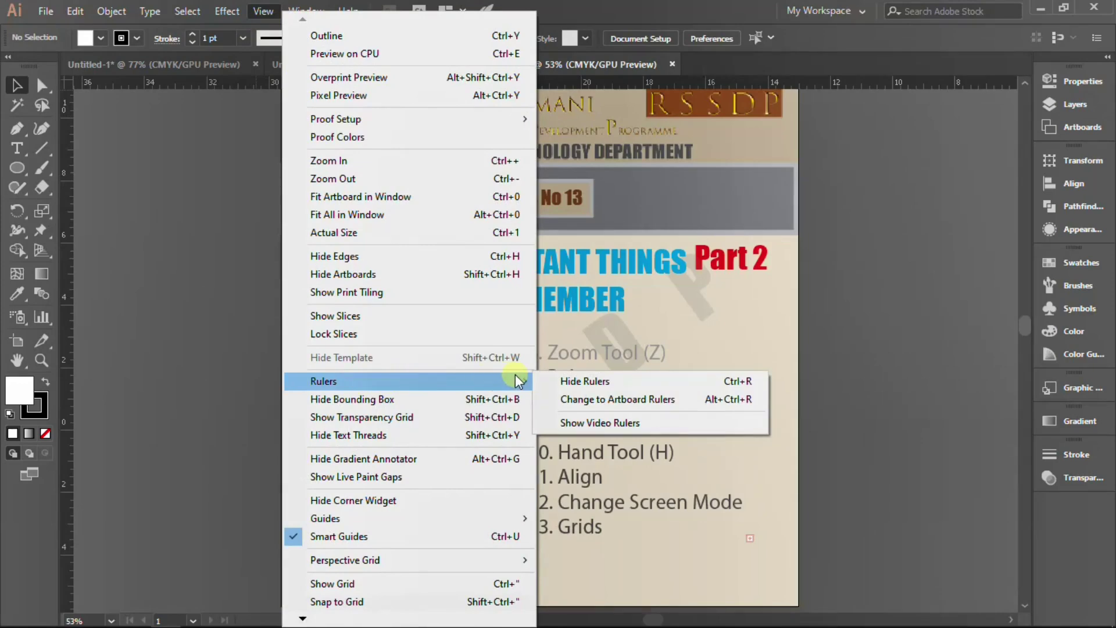
{"action": "key", "text": "Right"}
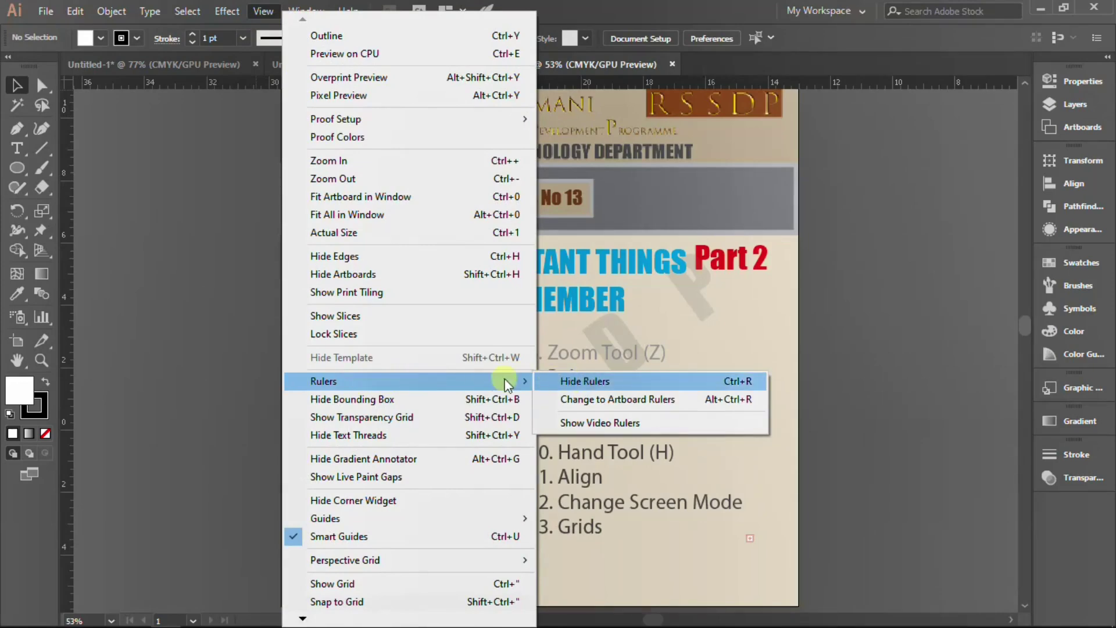
{"action": "left_click", "coordinate": [179, 228]}
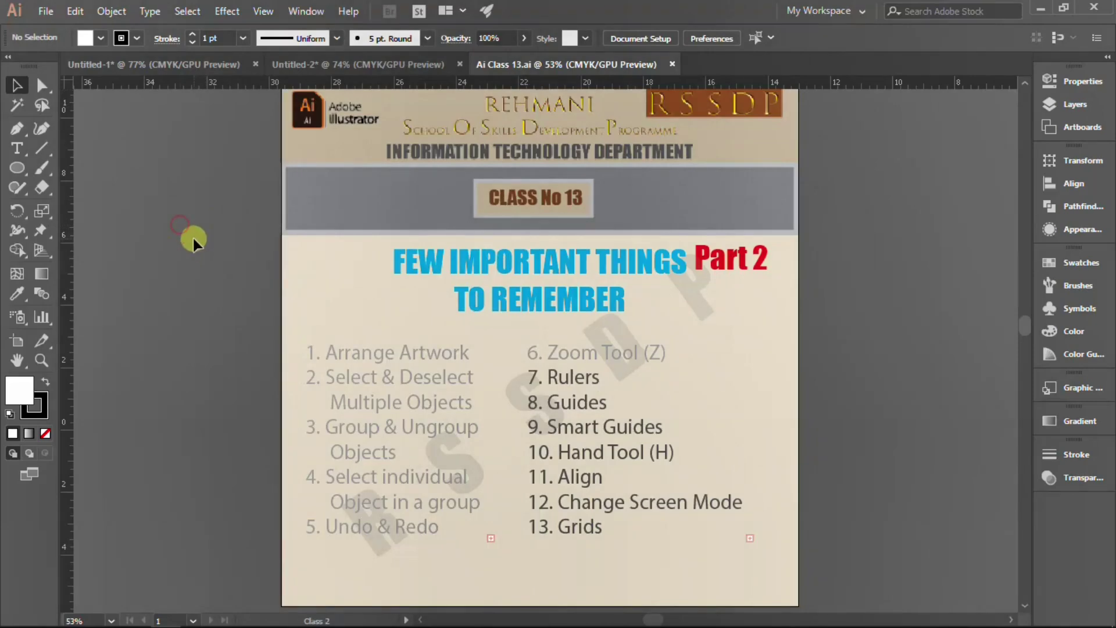
Step: Dismiss the canvas shortcut menu and switch to the Untitled-1 document
{"action": "right_click", "coordinate": [195, 240]}
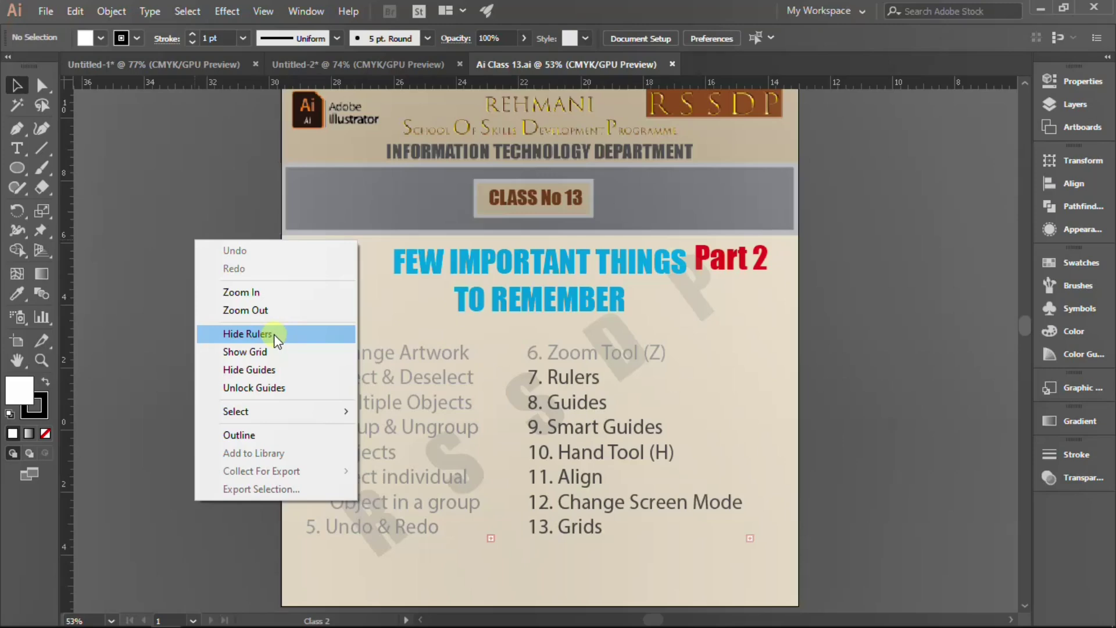
{"action": "left_click", "coordinate": [218, 133]}
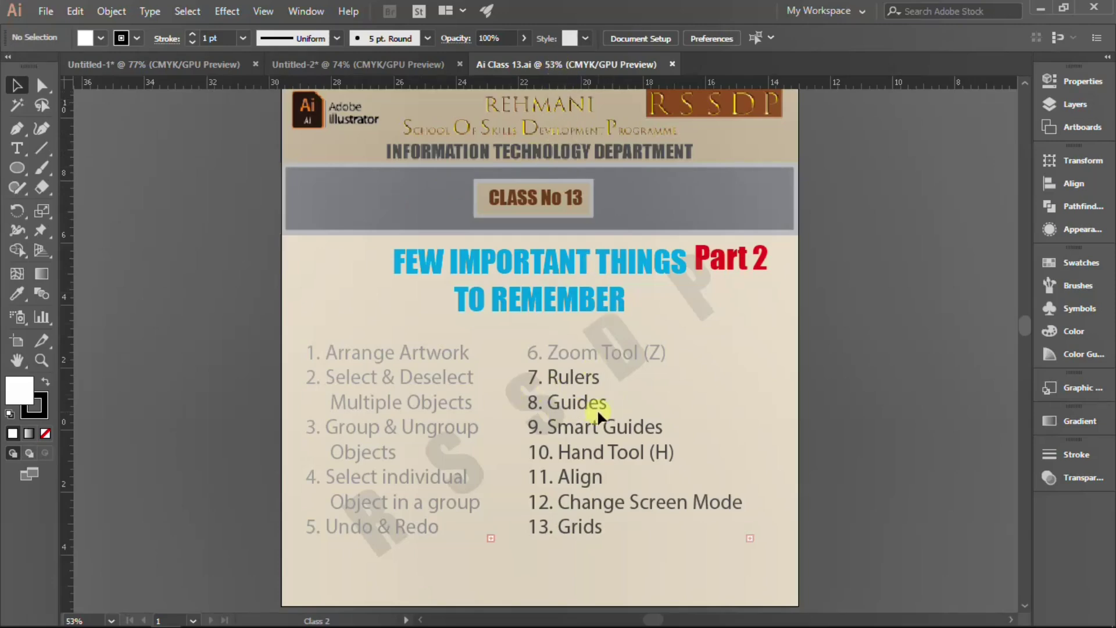
{"action": "key", "text": "ctrl+Tab"}
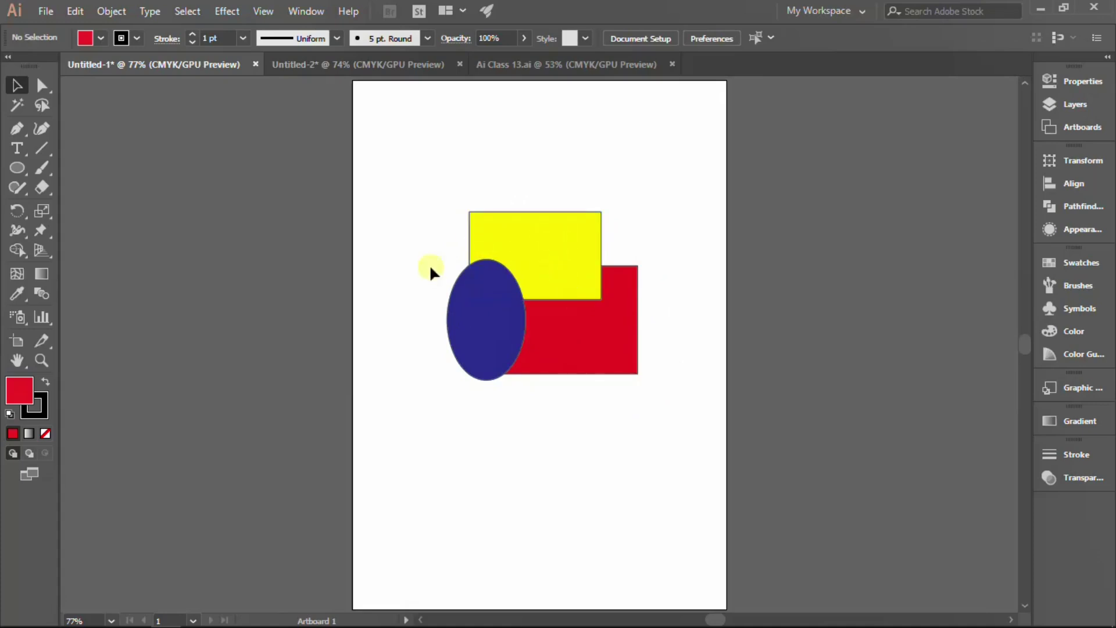
Step: Turn on rulers for the Untitled-1 document
{"action": "left_click", "coordinate": [486, 287]}
{"action": "right_click", "coordinate": [253, 186]}
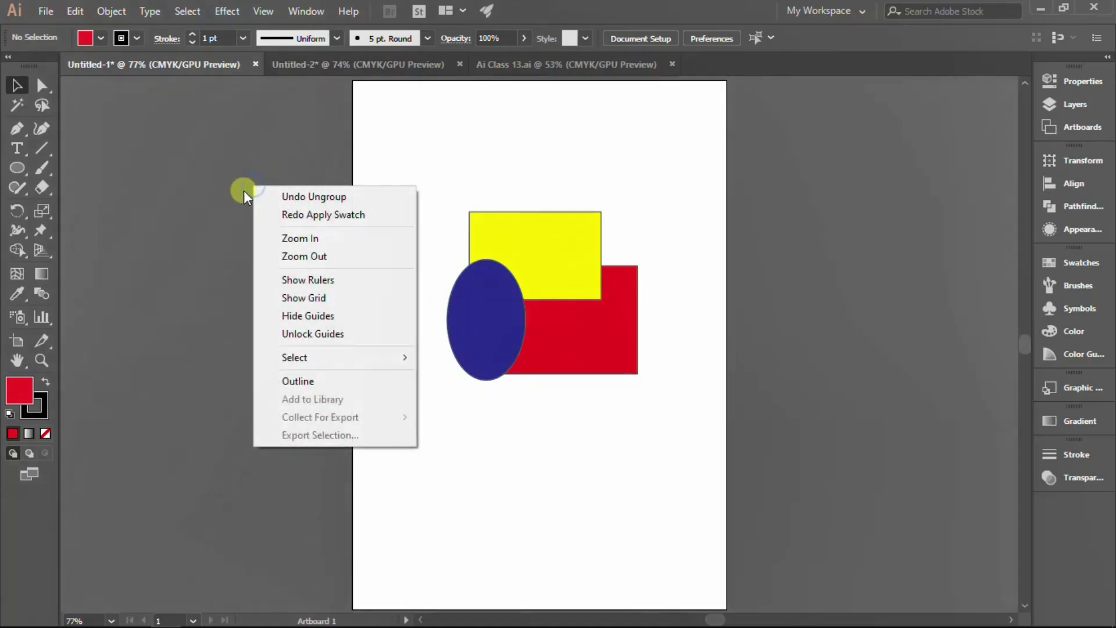
{"action": "left_click", "coordinate": [342, 279]}
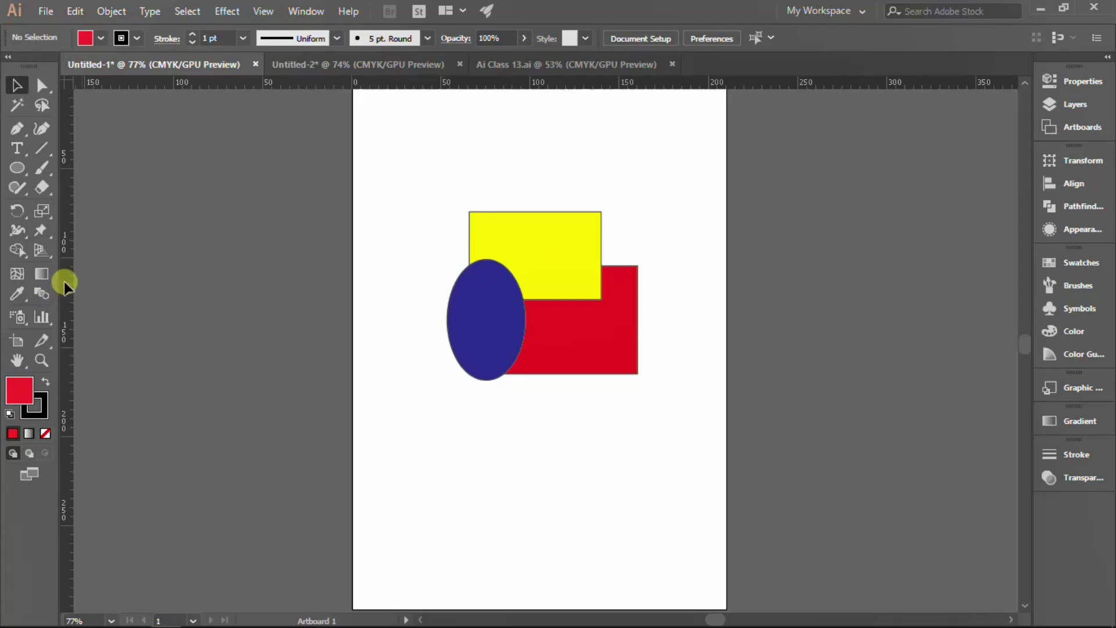
Step: Add a vertical guide left of the artboard and a horizontal guide near its top
{"action": "left_click_drag", "start_coordinate": [64, 281], "coordinate": [180, 284]}
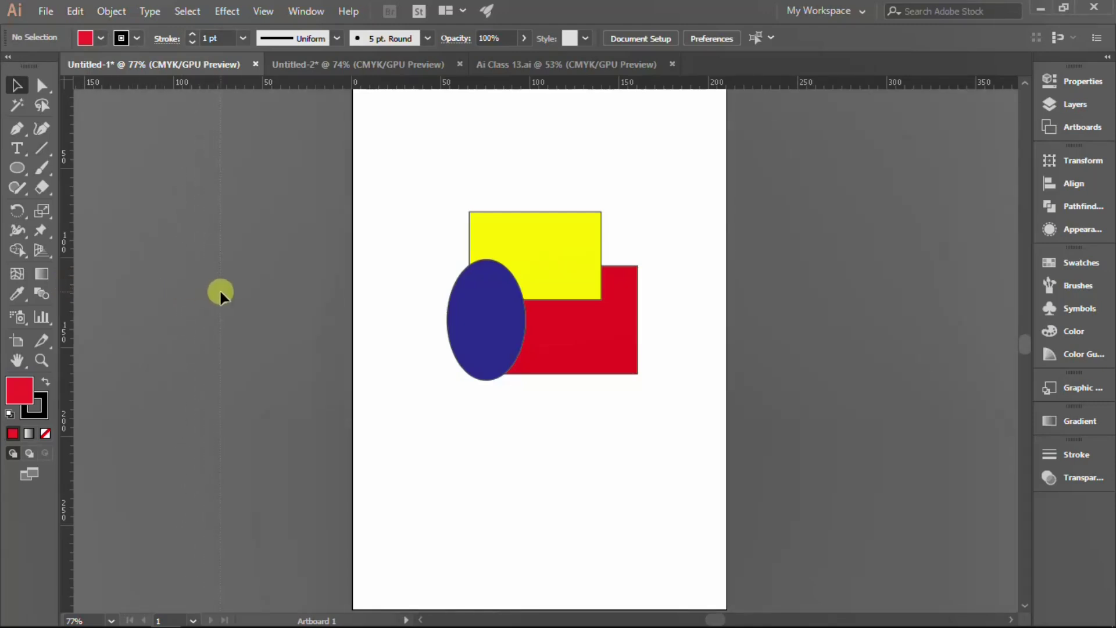
{"action": "left_click_drag", "start_coordinate": [233, 298], "coordinate": [253, 303]}
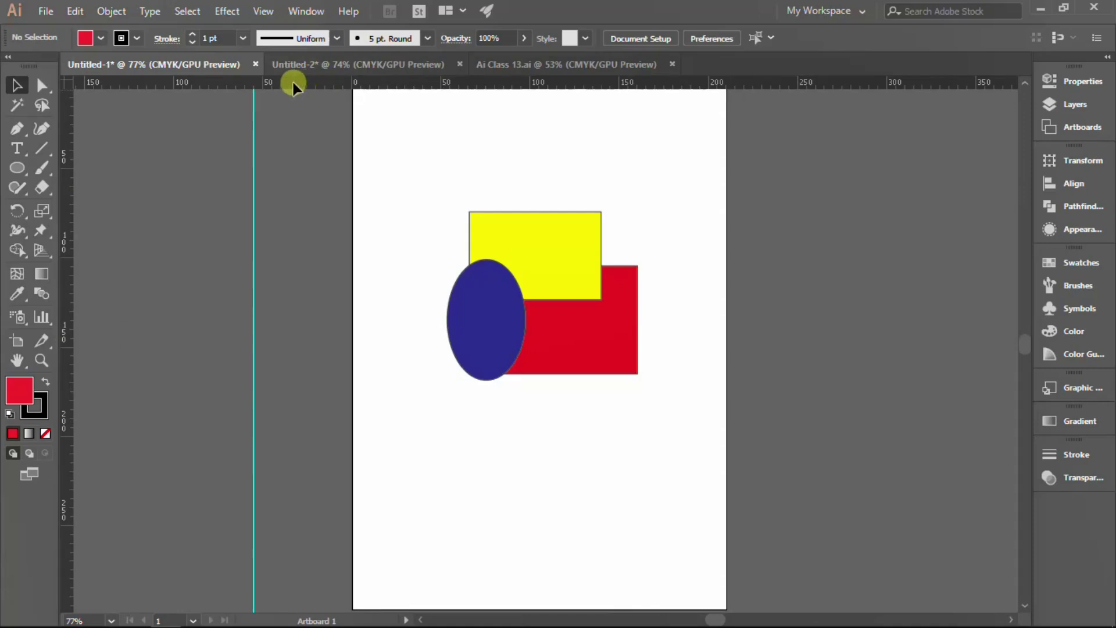
{"action": "left_click_drag", "start_coordinate": [292, 82], "coordinate": [308, 186]}
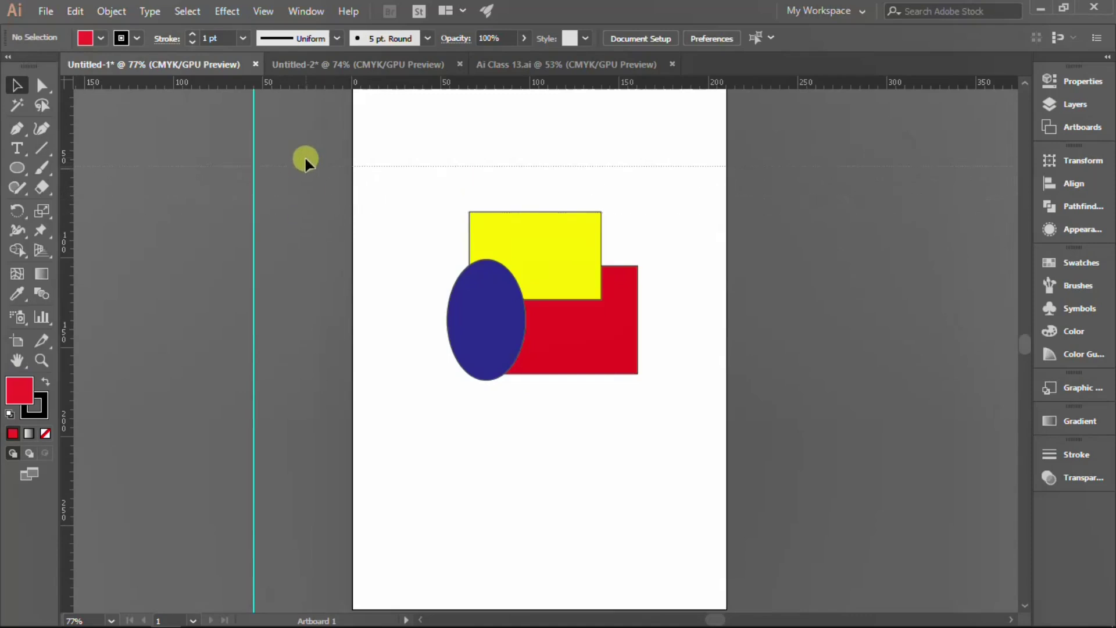
{"action": "left_click_drag", "start_coordinate": [308, 186], "coordinate": [294, 148]}
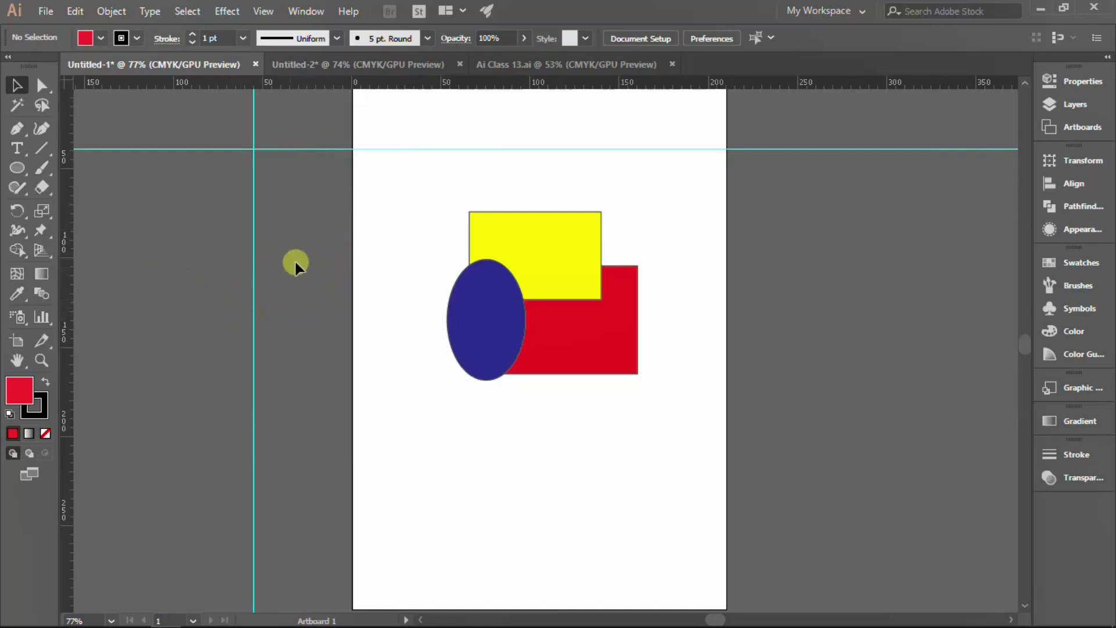
Step: Unlock the guides and nudge the vertical guide slightly right
{"action": "right_click", "coordinate": [204, 267]}
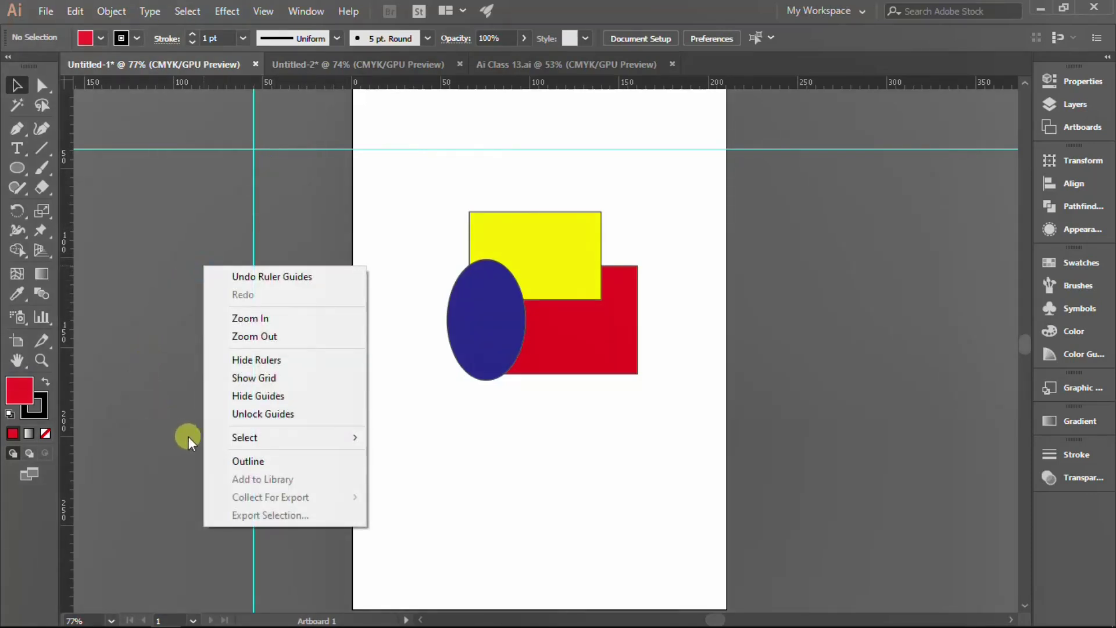
{"action": "left_click", "coordinate": [286, 415]}
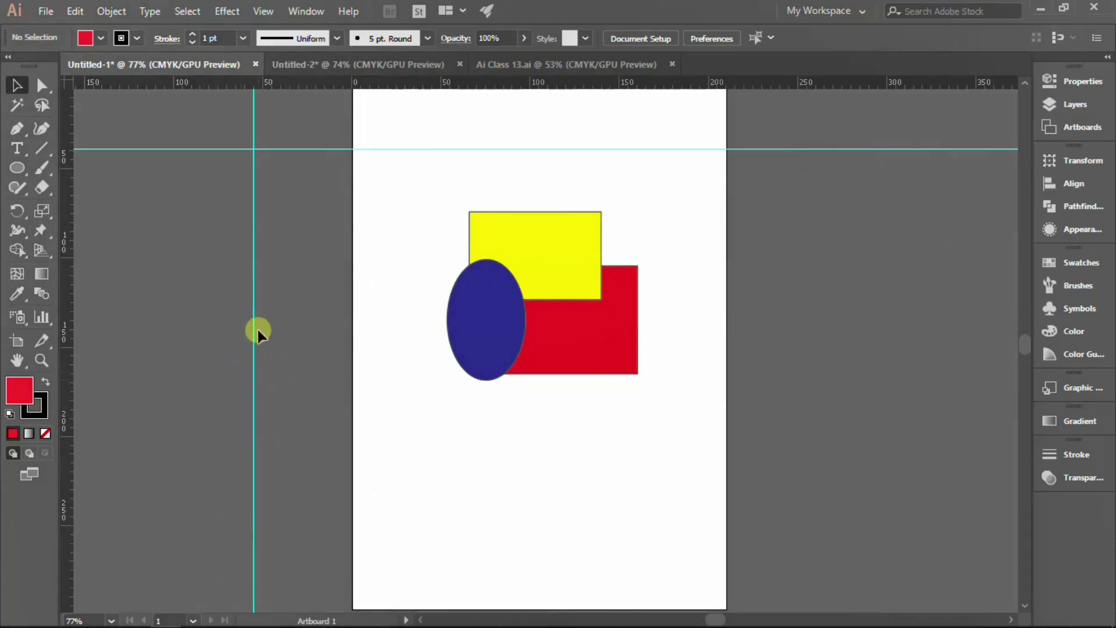
{"action": "left_click_drag", "start_coordinate": [253, 330], "coordinate": [257, 330]}
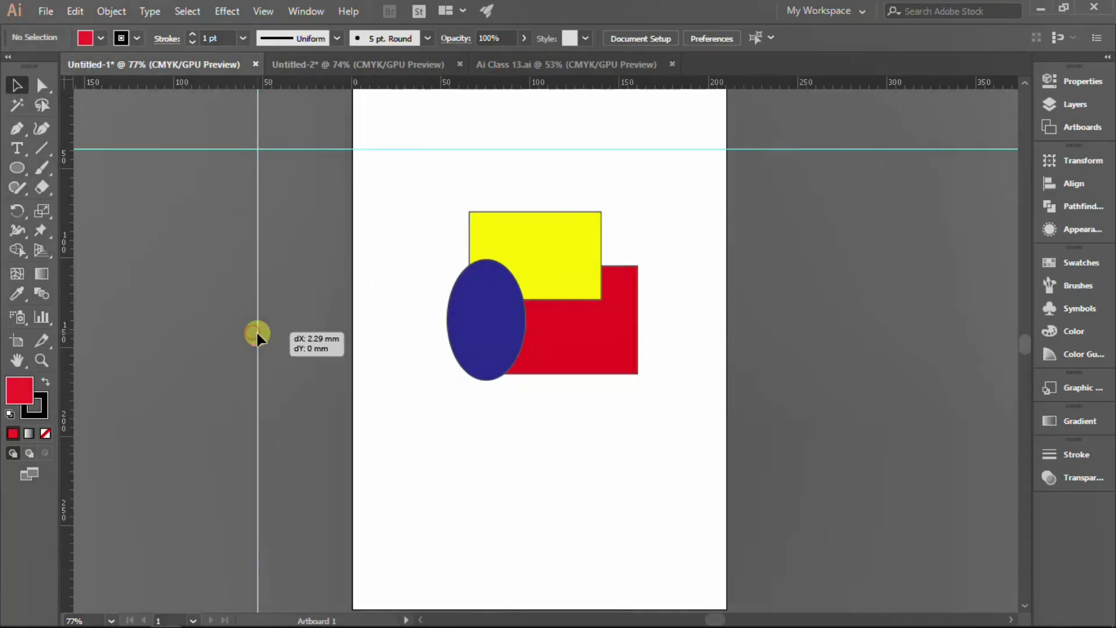
Step: Lock the guides, then unlock them again through View > Guides
{"action": "right_click", "coordinate": [204, 327]}
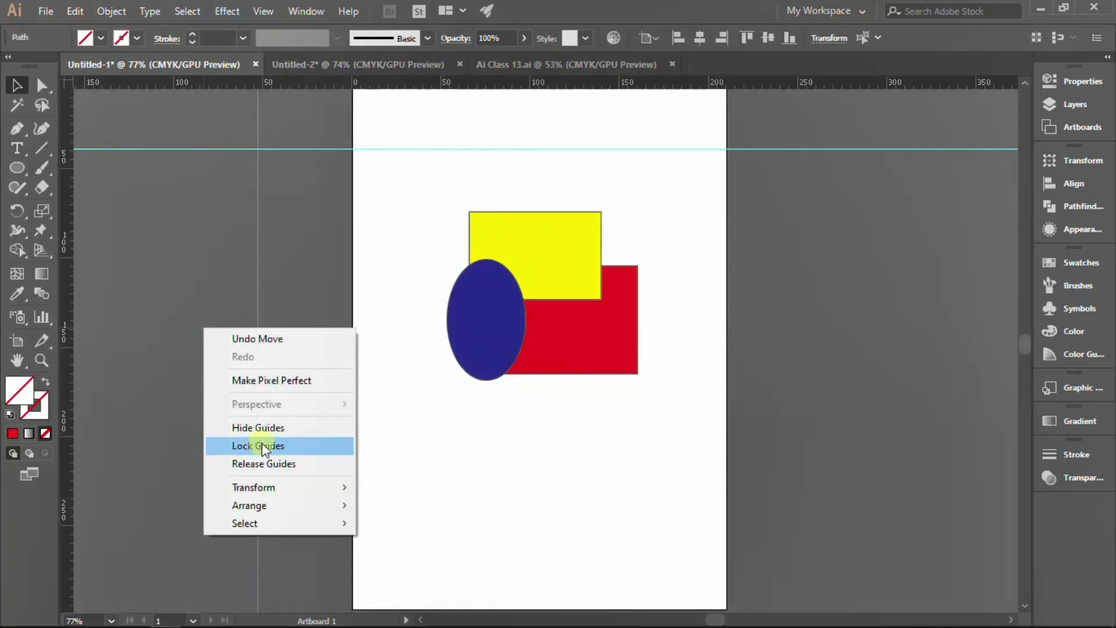
{"action": "left_click", "coordinate": [297, 447]}
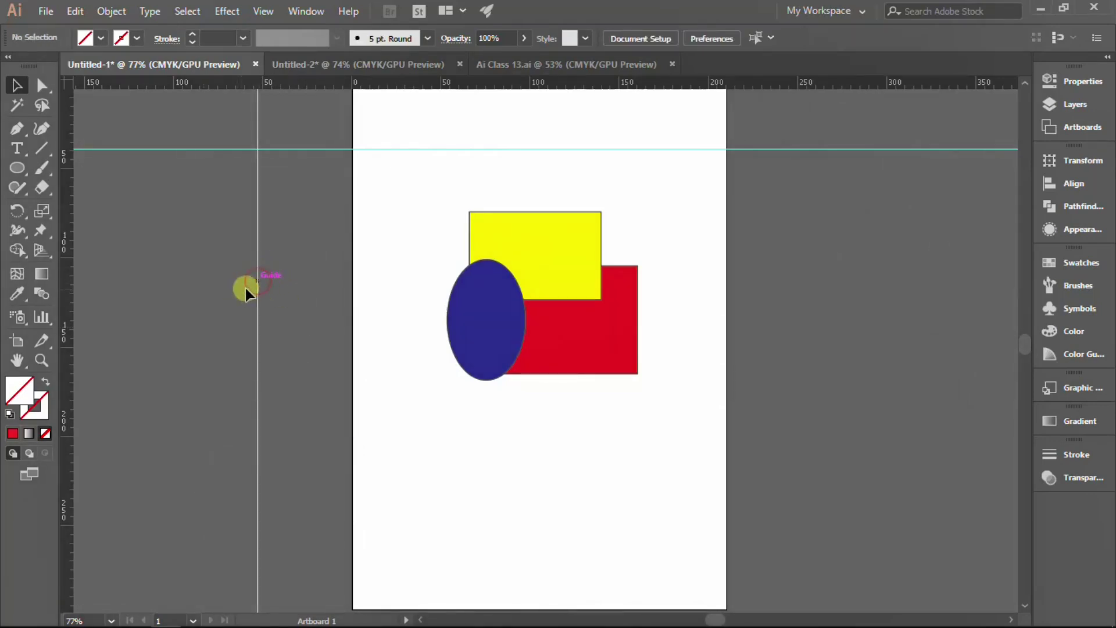
{"action": "left_click", "coordinate": [260, 12]}
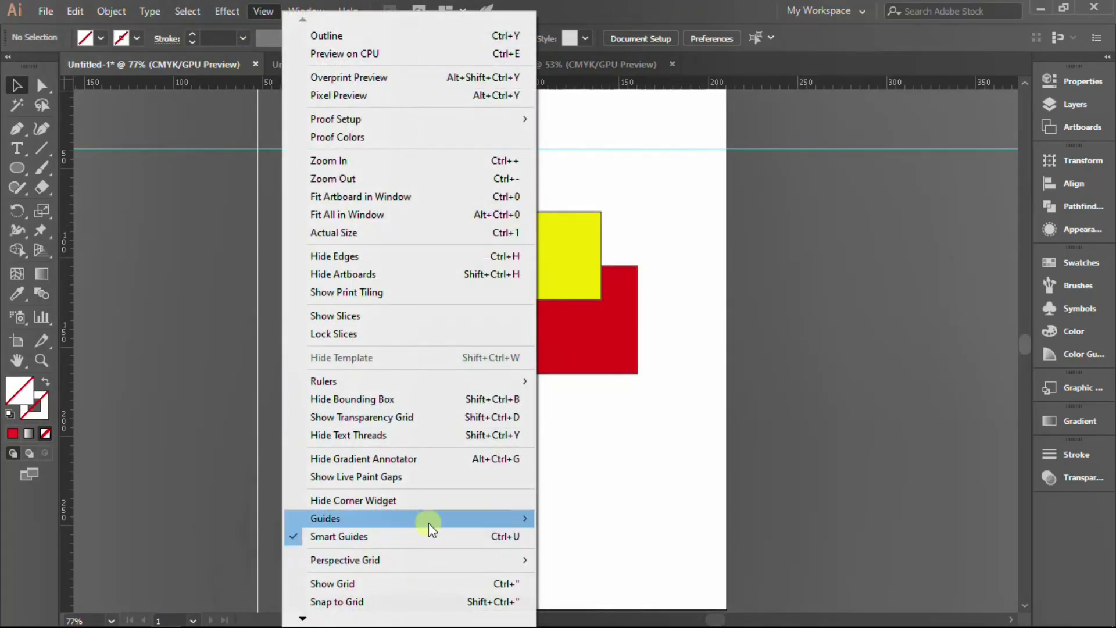
{"action": "mouse_move", "coordinate": [325, 518]}
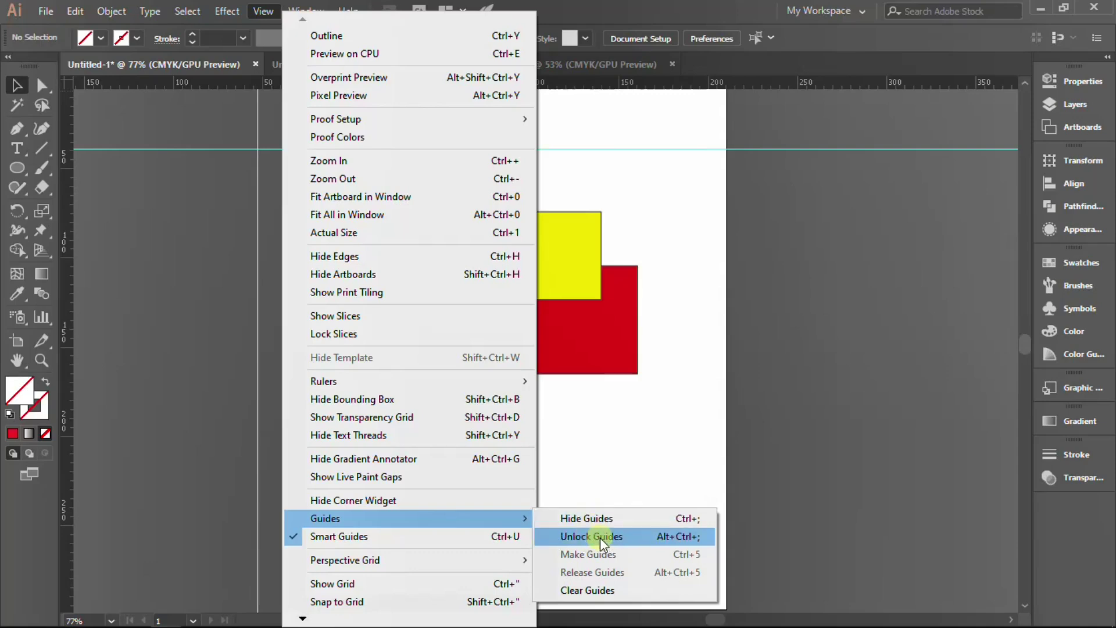
{"action": "left_click", "coordinate": [600, 537]}
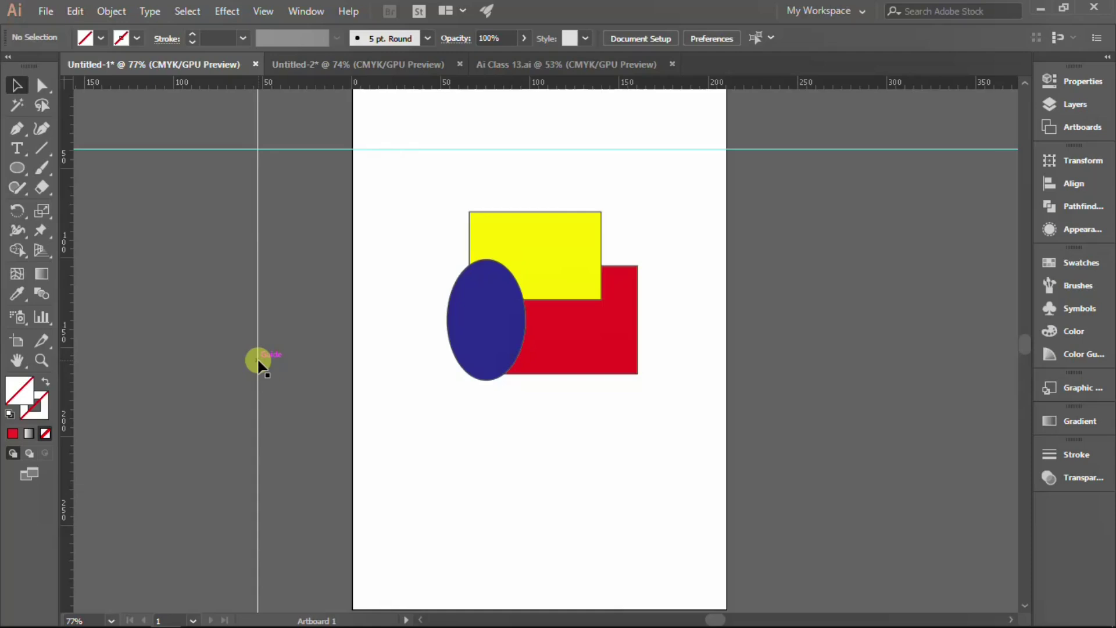
Step: Snap the vertical guide onto the yellow rectangle's left edge, then zoom in on the shapes
{"action": "left_click_drag", "start_coordinate": [258, 360], "coordinate": [376, 386]}
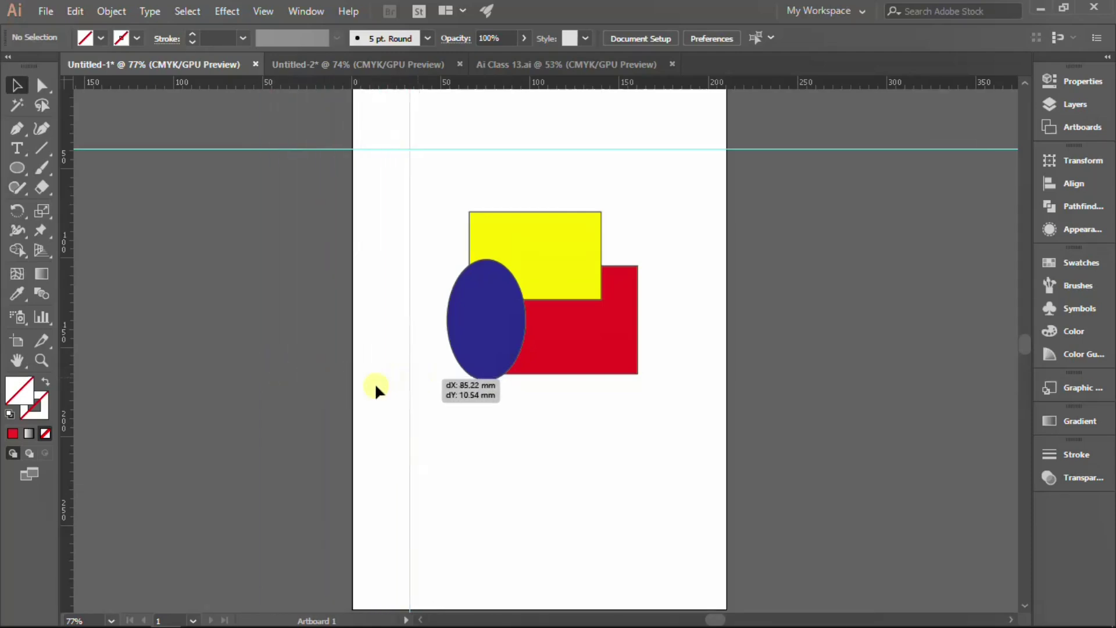
{"action": "left_click_drag", "start_coordinate": [375, 386], "coordinate": [468, 414]}
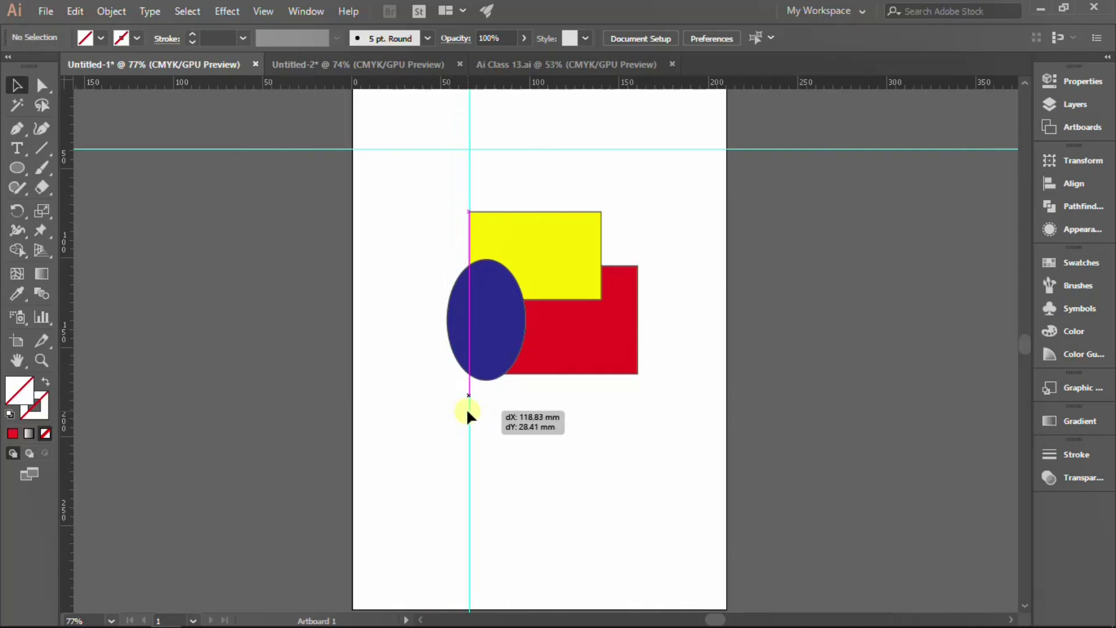
{"action": "left_click_drag", "start_coordinate": [468, 411], "coordinate": [459, 409]}
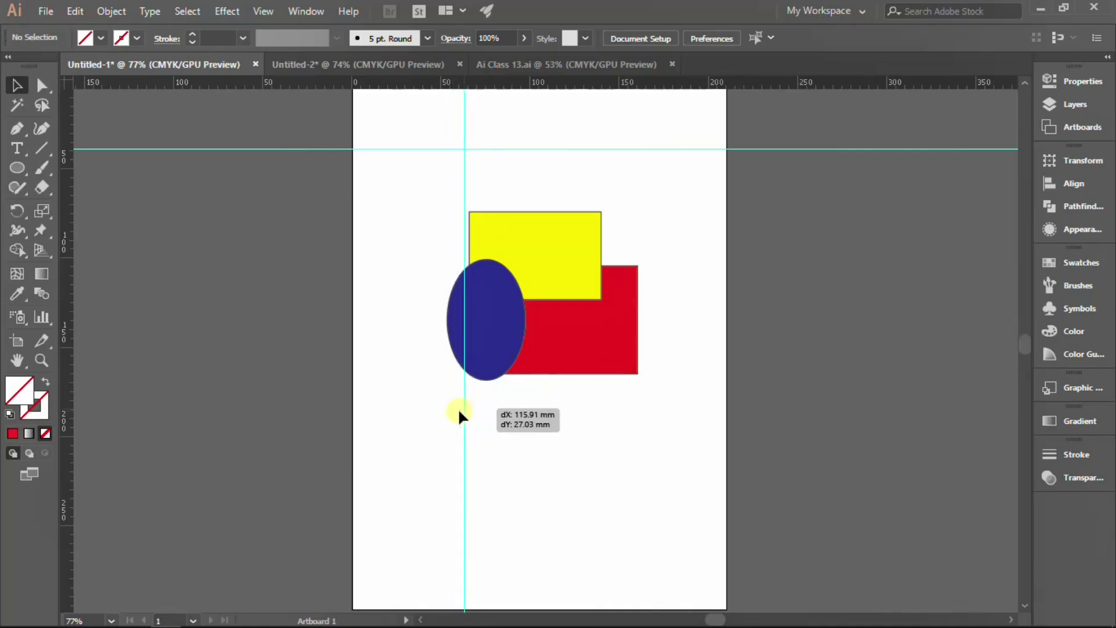
{"action": "mouse_move", "coordinate": [459, 411]}
{"action": "left_mouse_down"}
{"action": "mouse_move", "coordinate": [450, 412]}
{"action": "mouse_move", "coordinate": [459, 412]}
{"action": "left_mouse_up"}
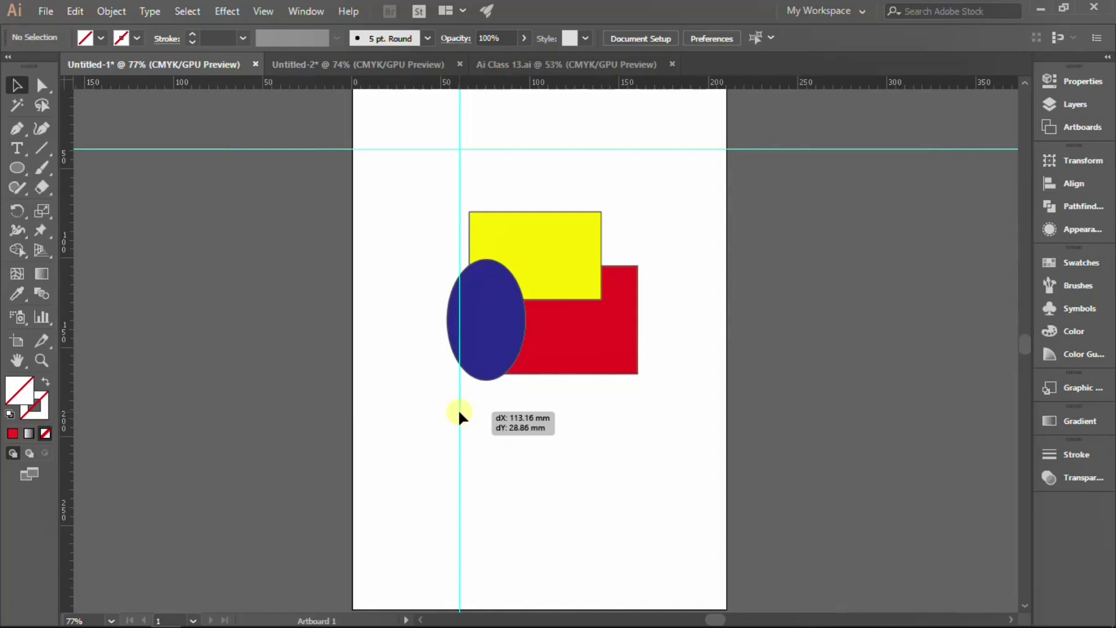
{"action": "mouse_move", "coordinate": [459, 412]}
{"action": "left_mouse_down"}
{"action": "mouse_move", "coordinate": [448, 412]}
{"action": "mouse_move", "coordinate": [469, 416]}
{"action": "left_mouse_up"}
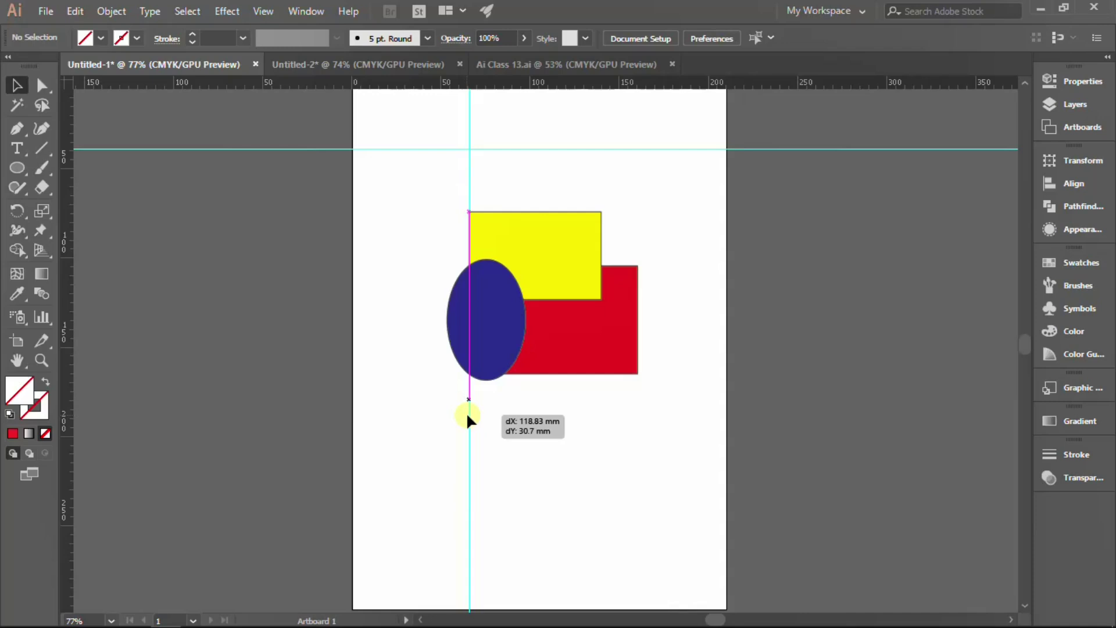
{"action": "left_click_drag", "start_coordinate": [466, 413], "coordinate": [465, 412]}
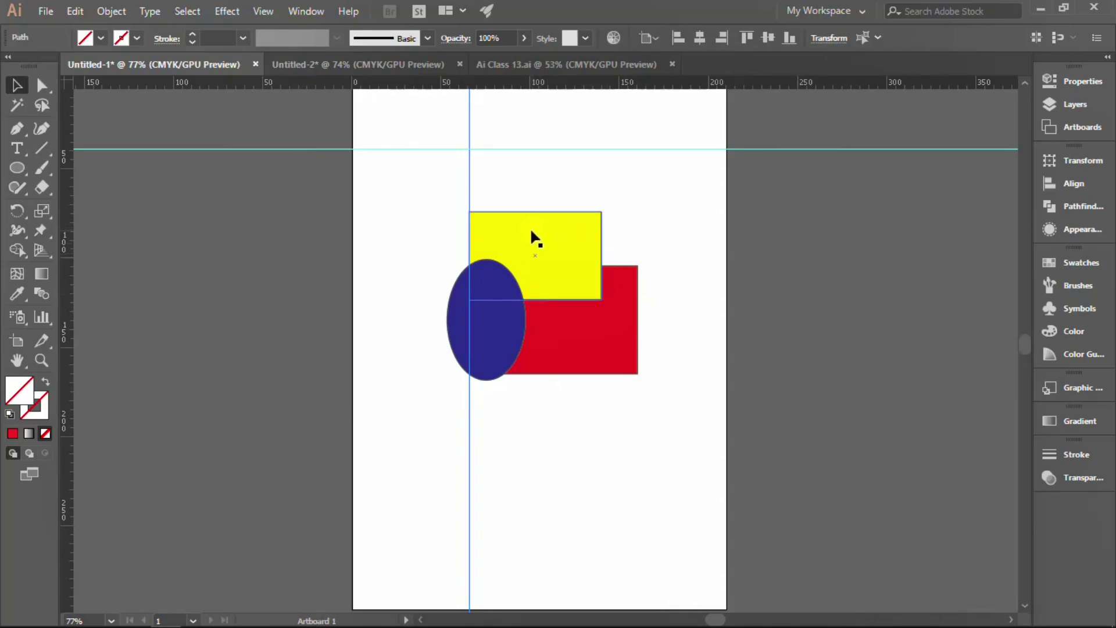
{"action": "key", "text": "z"}
{"action": "left_click", "coordinate": [556, 214]}
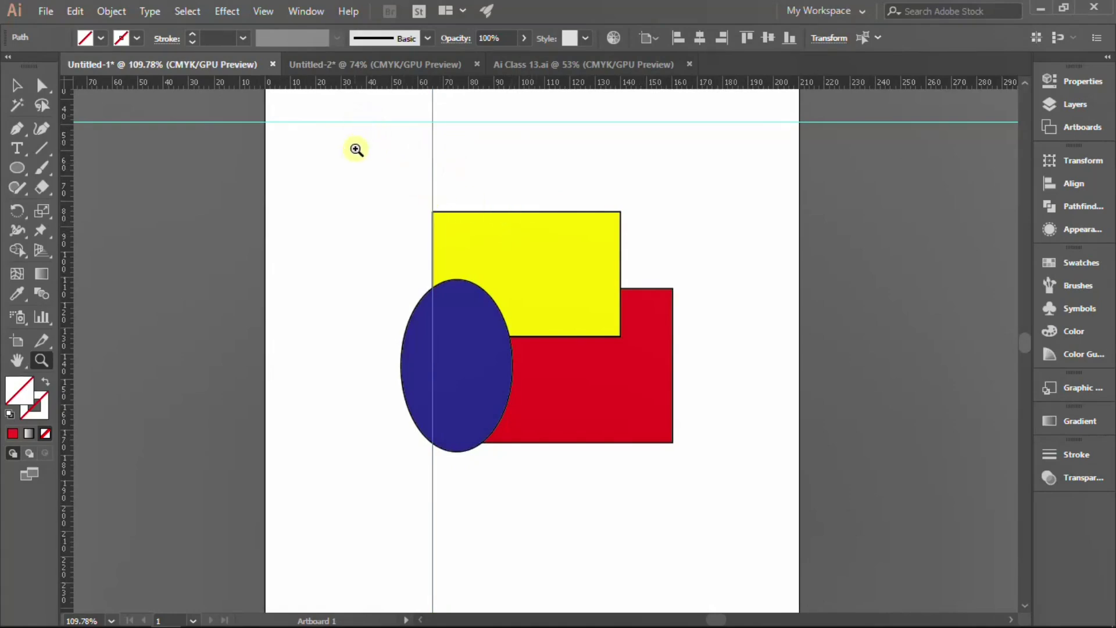
Step: With the Selection tool, snap the horizontal guide to the yellow rectangle's top edge
{"action": "key", "text": "v"}
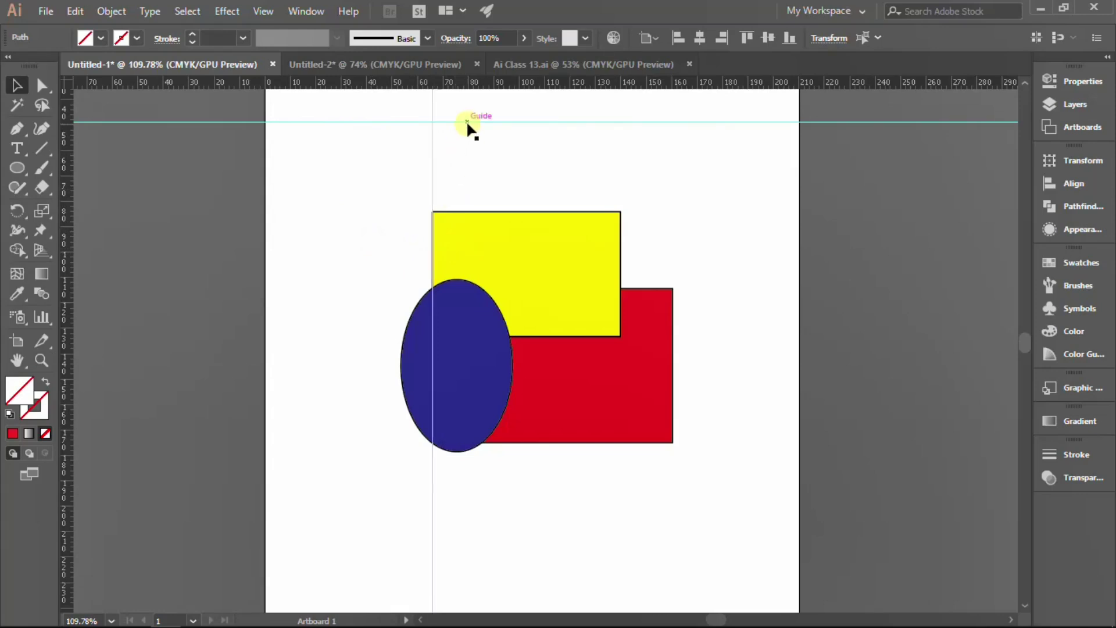
{"action": "left_click_drag", "start_coordinate": [467, 122], "coordinate": [484, 213]}
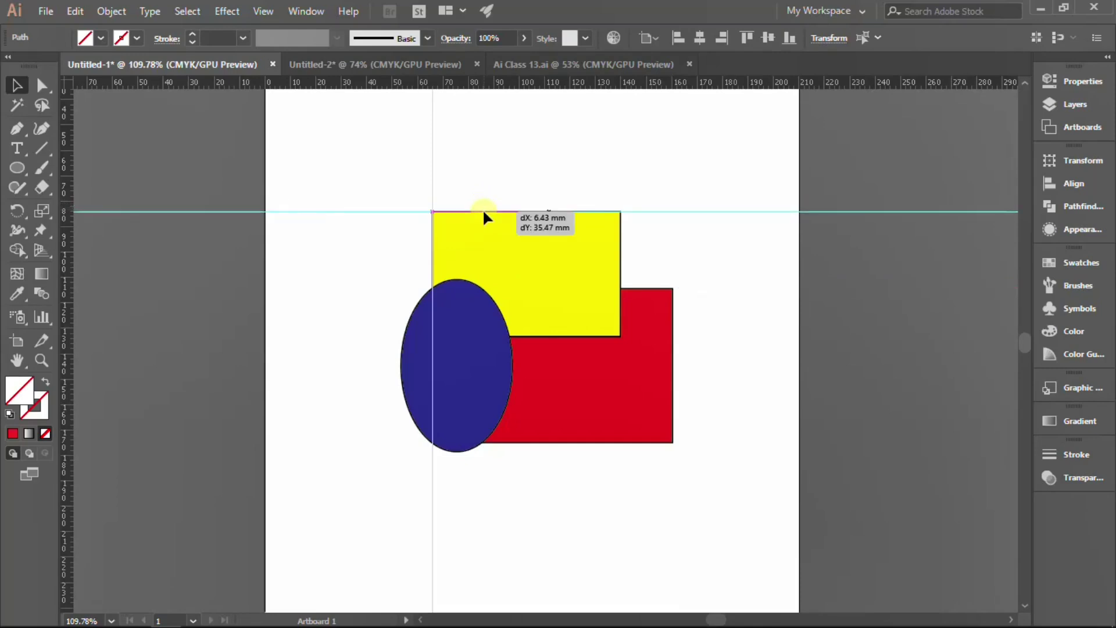
{"action": "left_click_drag", "start_coordinate": [484, 214], "coordinate": [482, 213]}
{"action": "left_click_drag", "start_coordinate": [482, 212], "coordinate": [482, 213]}
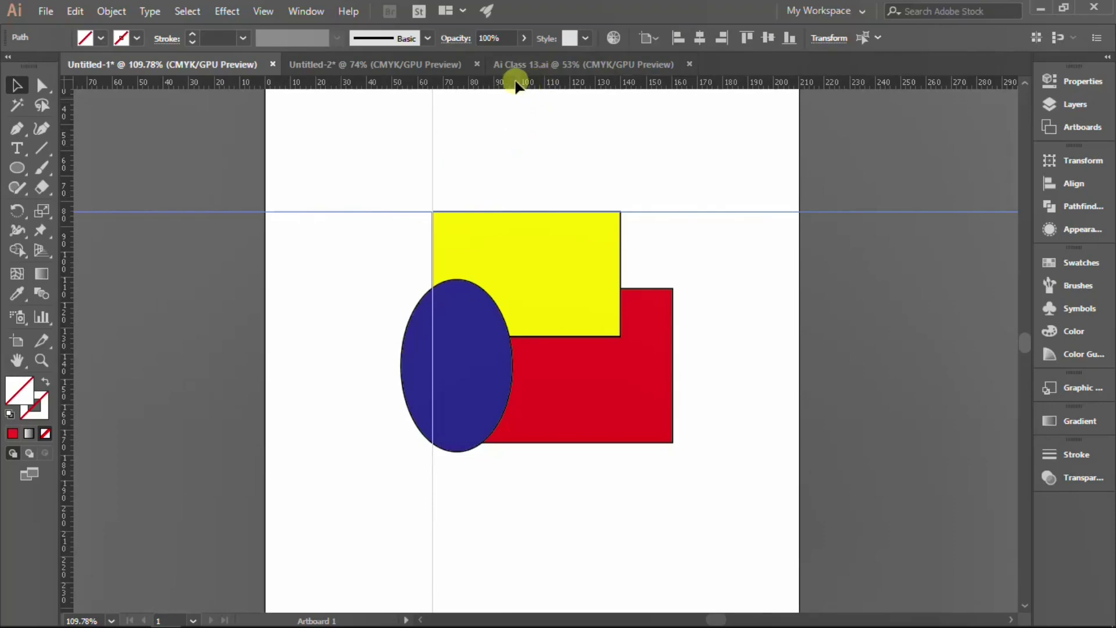
Step: Add five horizontal guides from above to below the shapes
{"action": "left_click_drag", "start_coordinate": [514, 86], "coordinate": [519, 161]}
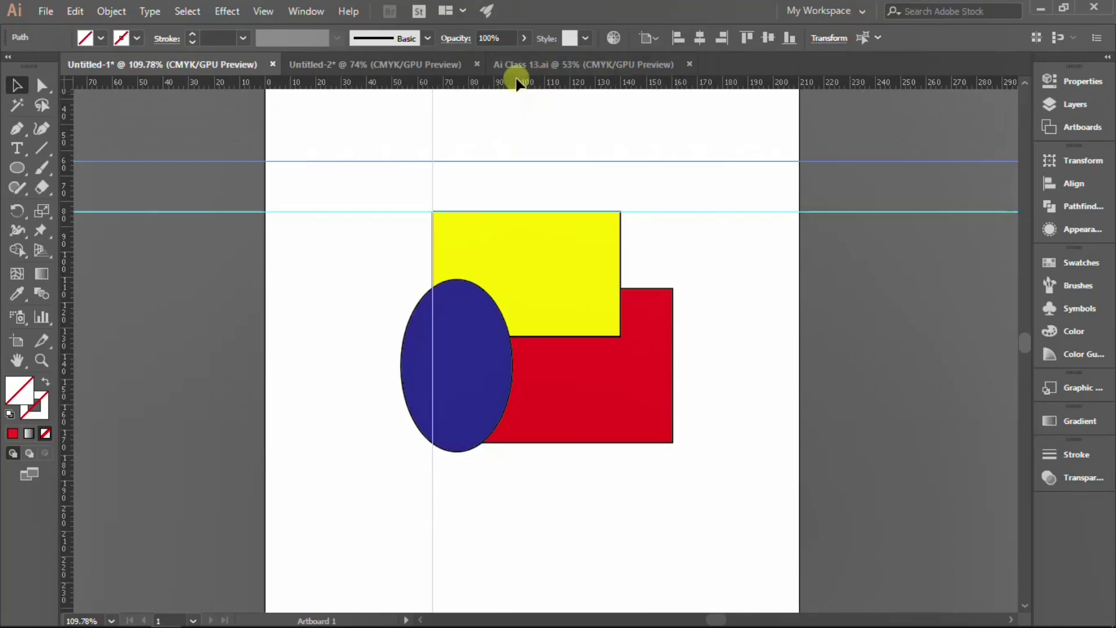
{"action": "left_click_drag", "start_coordinate": [514, 86], "coordinate": [451, 345]}
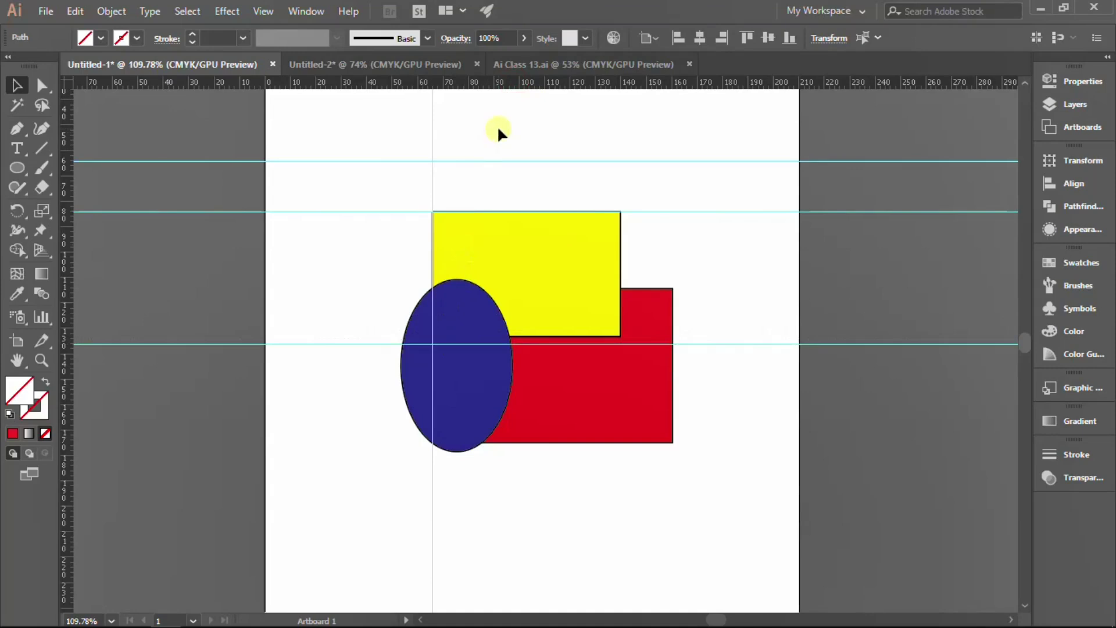
{"action": "left_click_drag", "start_coordinate": [514, 86], "coordinate": [515, 296]}
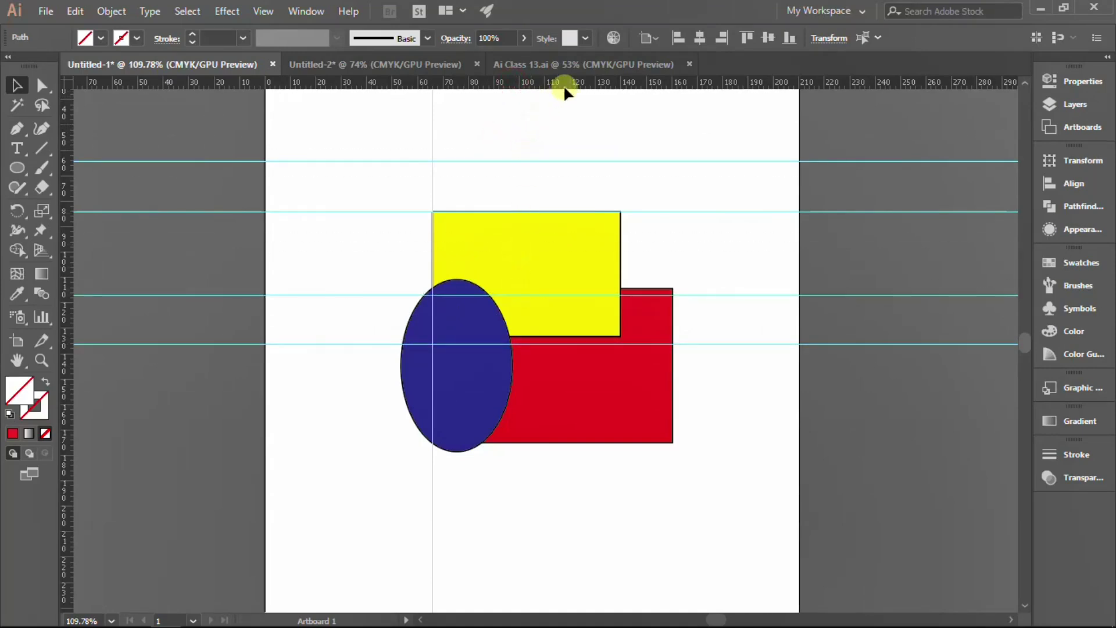
{"action": "left_click_drag", "start_coordinate": [563, 84], "coordinate": [531, 414]}
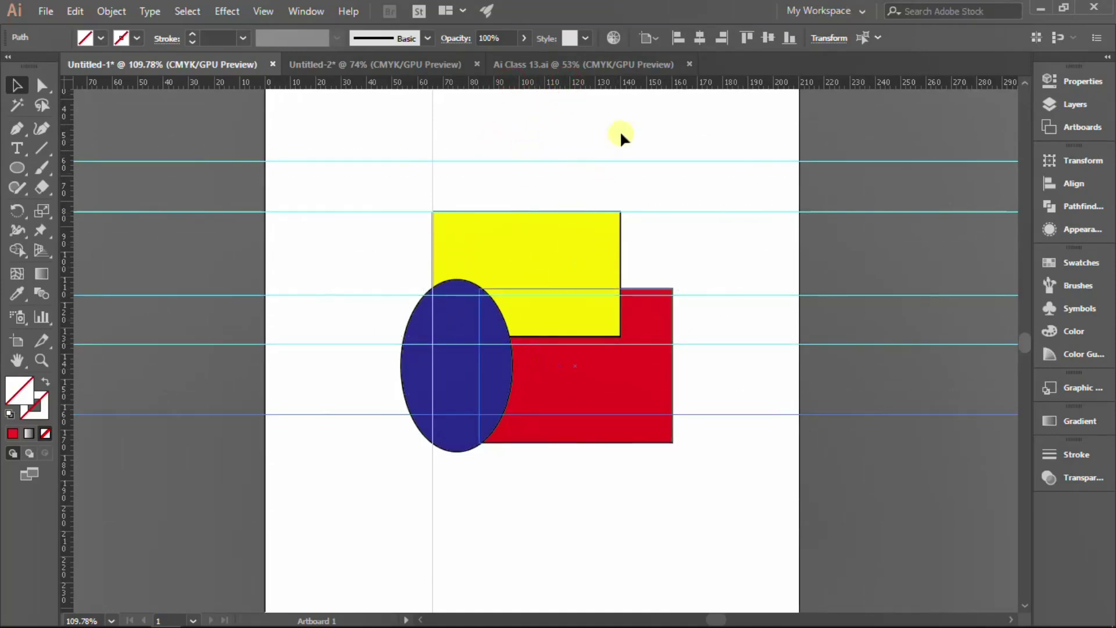
{"action": "left_click_drag", "start_coordinate": [624, 93], "coordinate": [585, 465]}
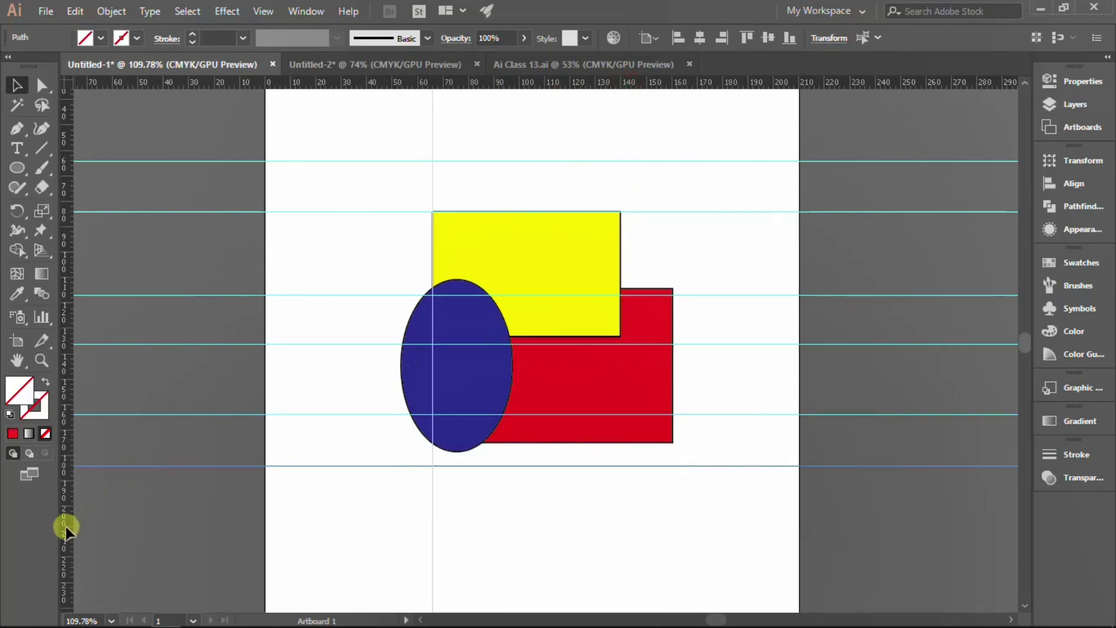
Step: Add vertical guides, aligning one with the red rectangle's right edge
{"action": "left_click_drag", "start_coordinate": [372, 530], "coordinate": [374, 531]}
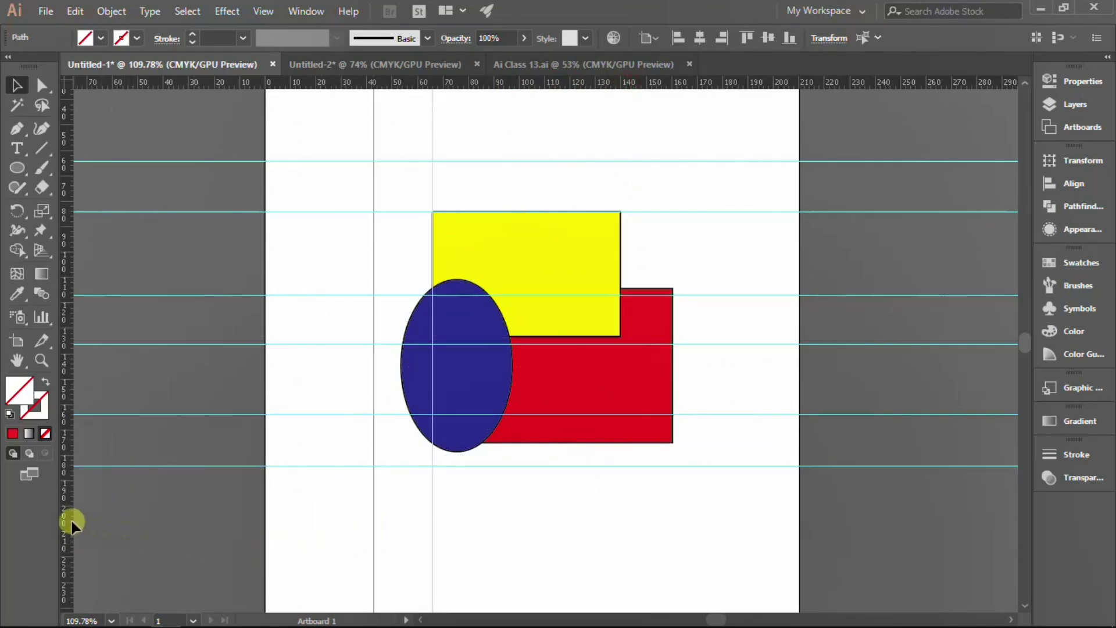
{"action": "left_click_drag", "start_coordinate": [67, 521], "coordinate": [684, 550]}
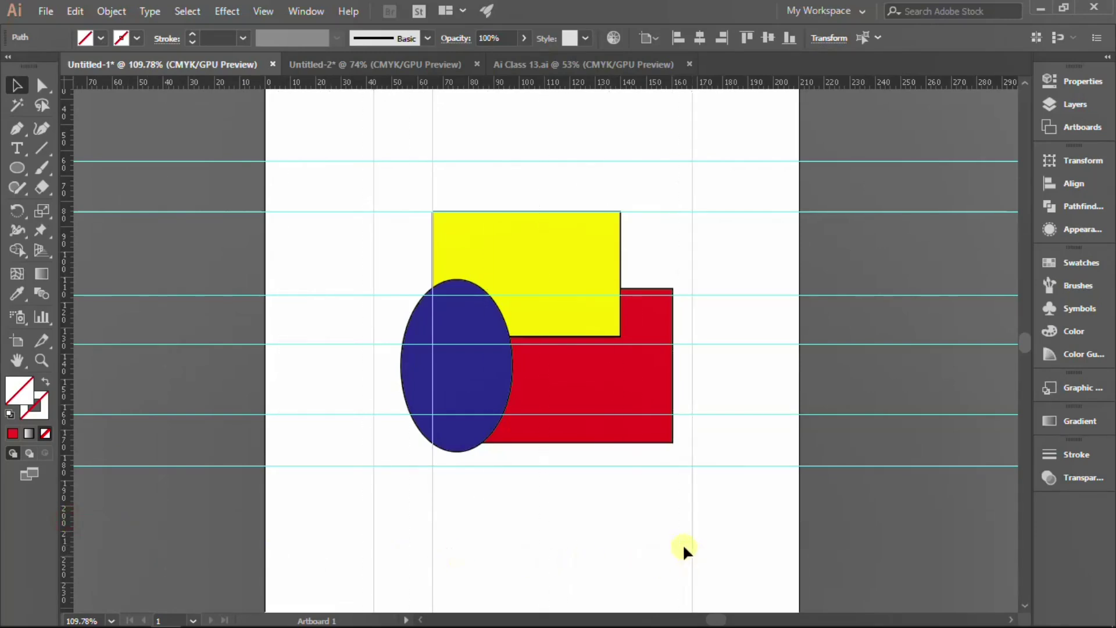
{"action": "left_click_drag", "start_coordinate": [68, 493], "coordinate": [804, 534]}
{"action": "left_click_drag", "start_coordinate": [691, 511], "coordinate": [679, 515]}
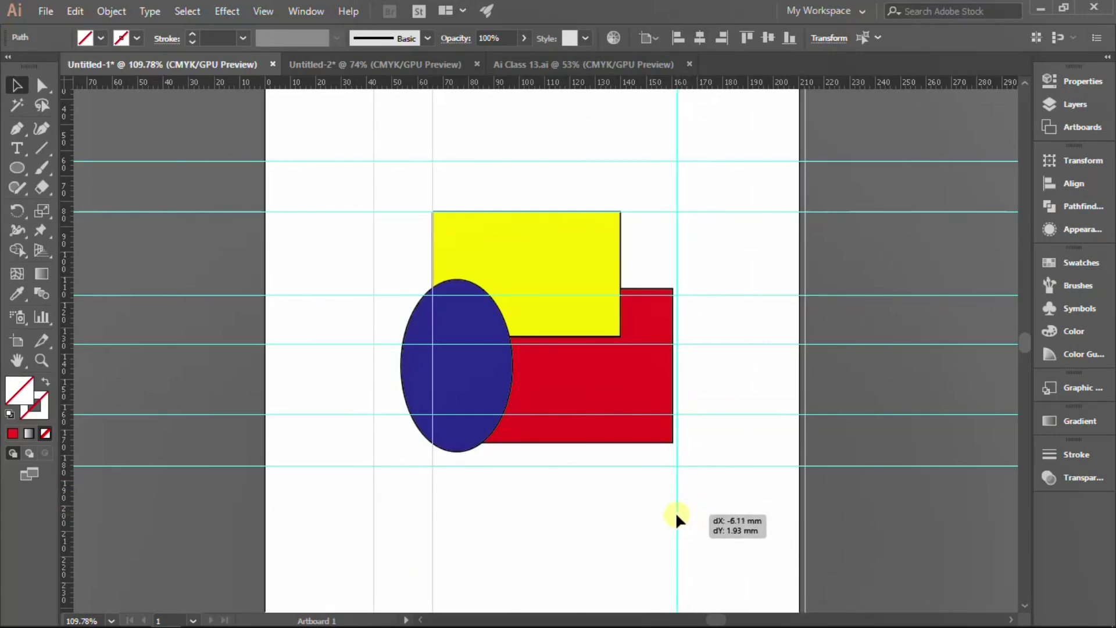
{"action": "left_click_drag", "start_coordinate": [677, 511], "coordinate": [673, 511]}
{"action": "left_click", "coordinate": [744, 152]}
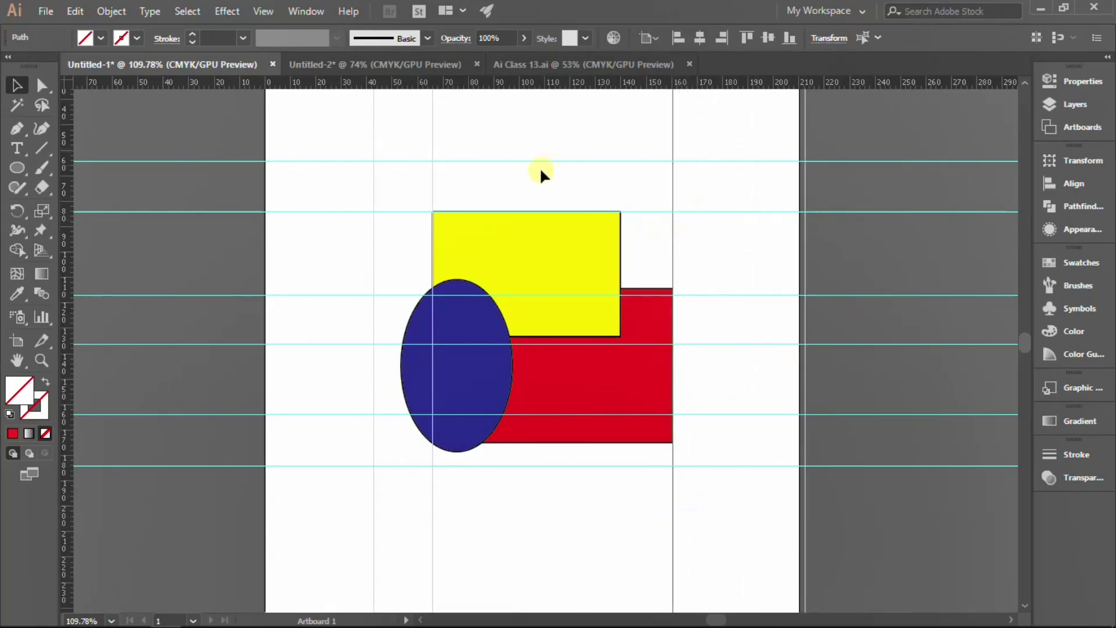
Step: Lock all guides from the canvas context menu, then reopen that menu
{"action": "right_click", "coordinate": [531, 486]}
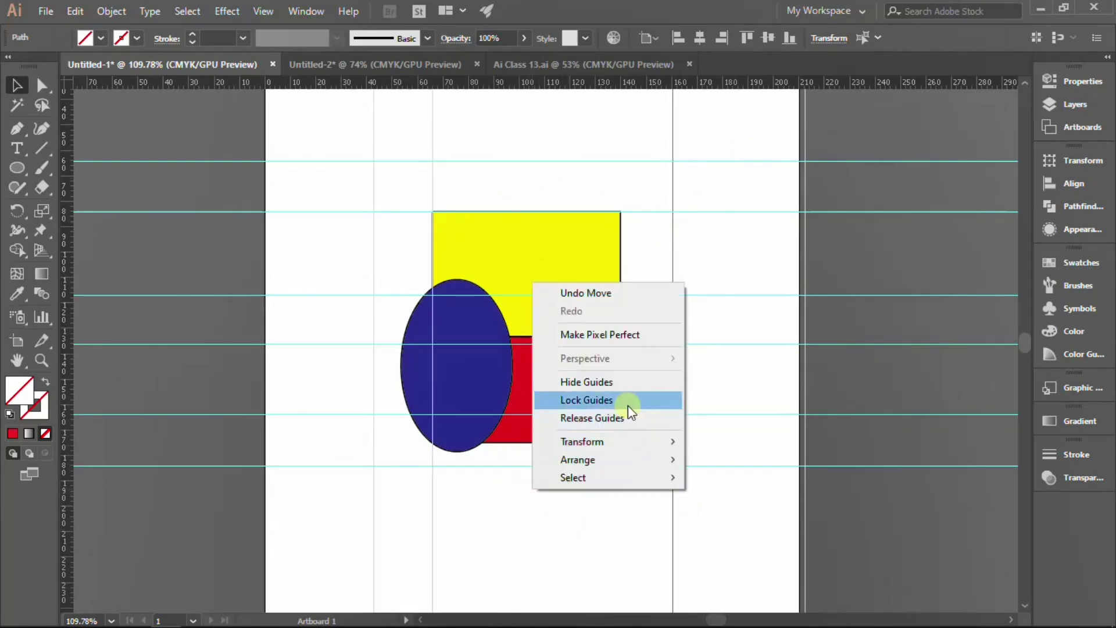
{"action": "left_click", "coordinate": [597, 401]}
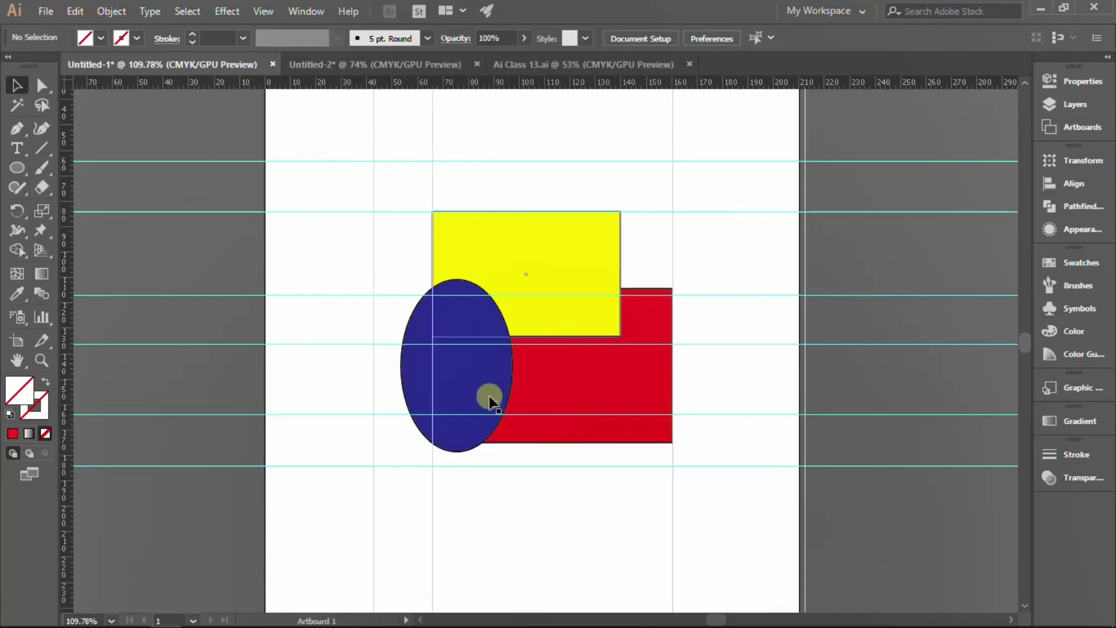
{"action": "right_click", "coordinate": [517, 495]}
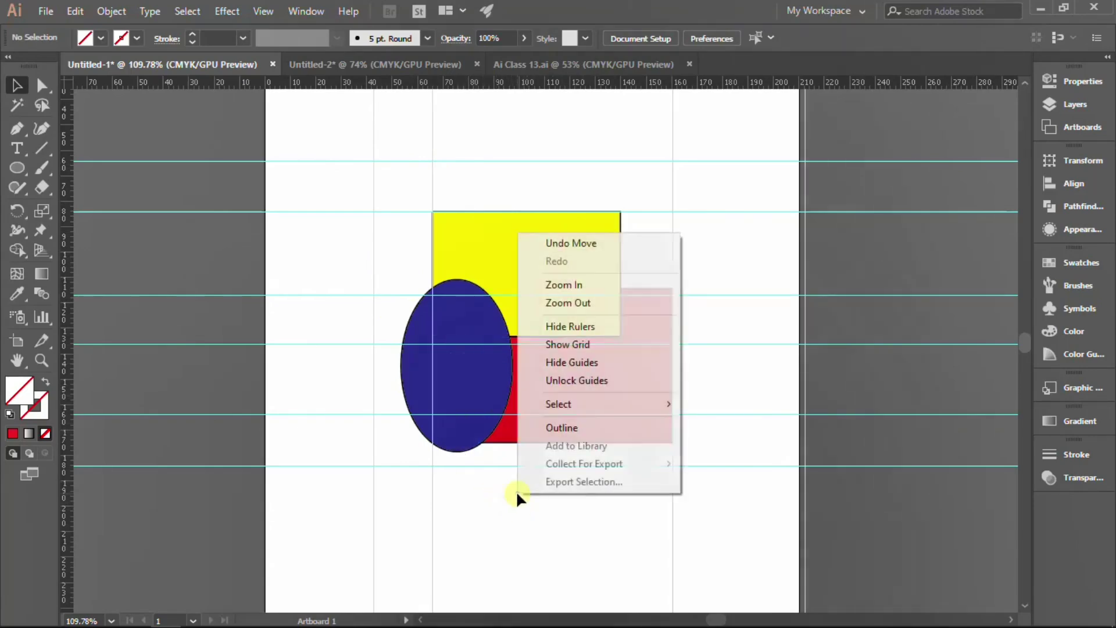
{"action": "left_click", "coordinate": [578, 361]}
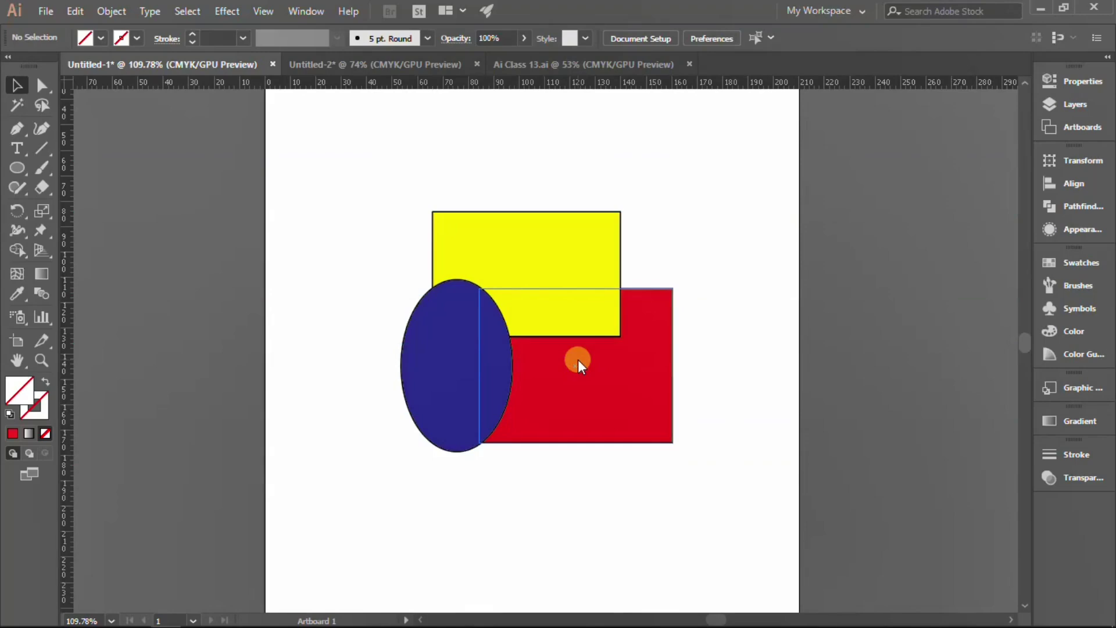
{"action": "left_click", "coordinate": [262, 12]}
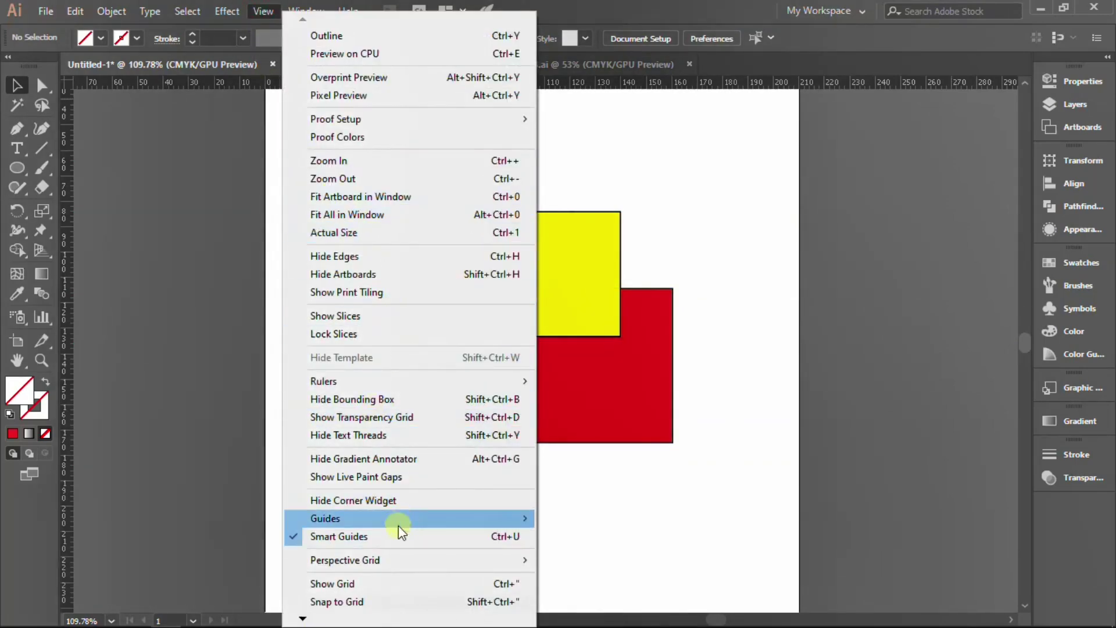
{"action": "mouse_move", "coordinate": [406, 518]}
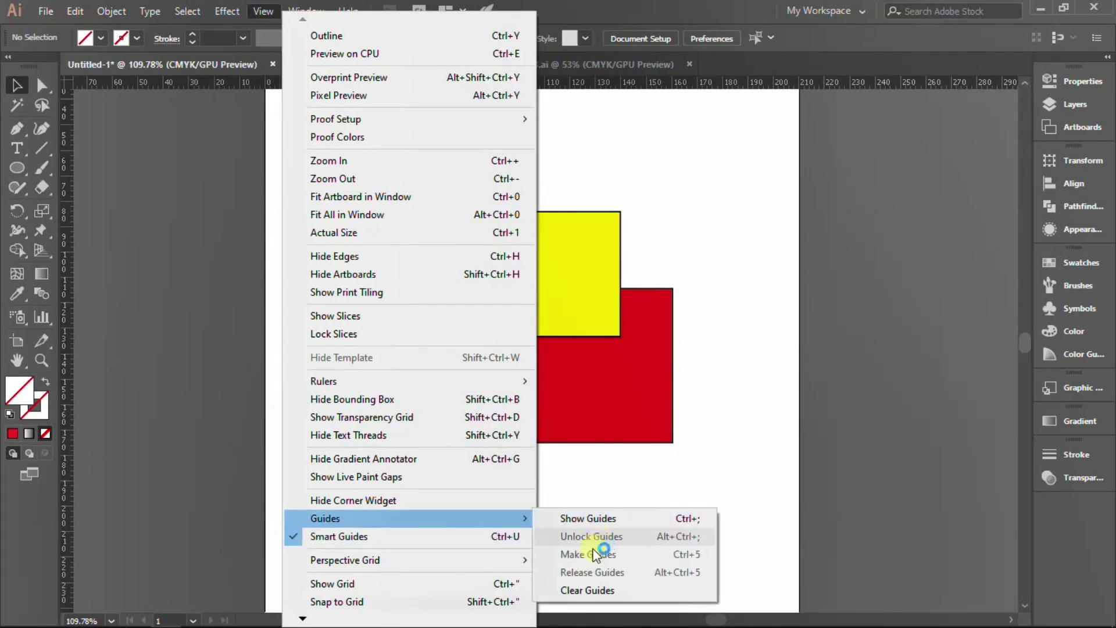
{"action": "left_click", "coordinate": [593, 518]}
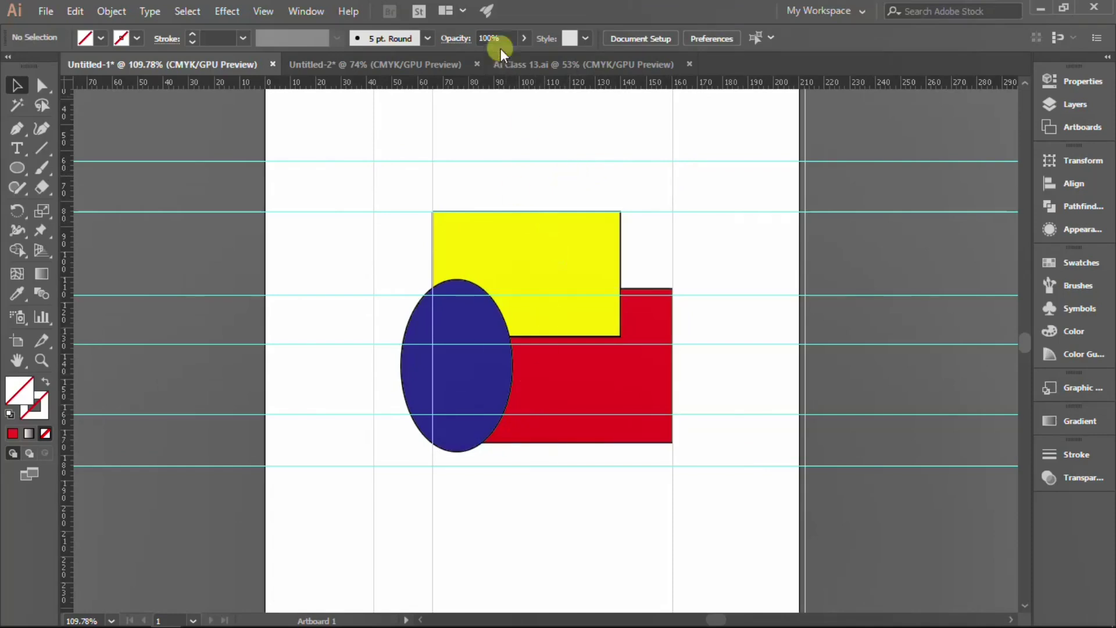
Step: Remove every guide from the artboard with View > Guides > Clear Guides
{"action": "right_click", "coordinate": [537, 486]}
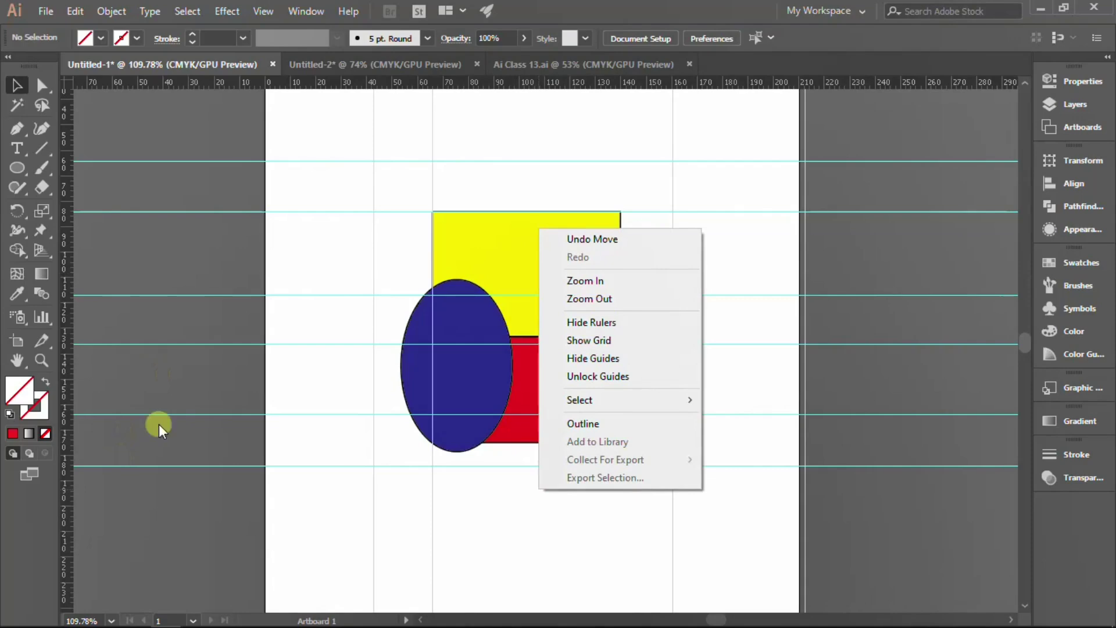
{"action": "left_click", "coordinate": [568, 542]}
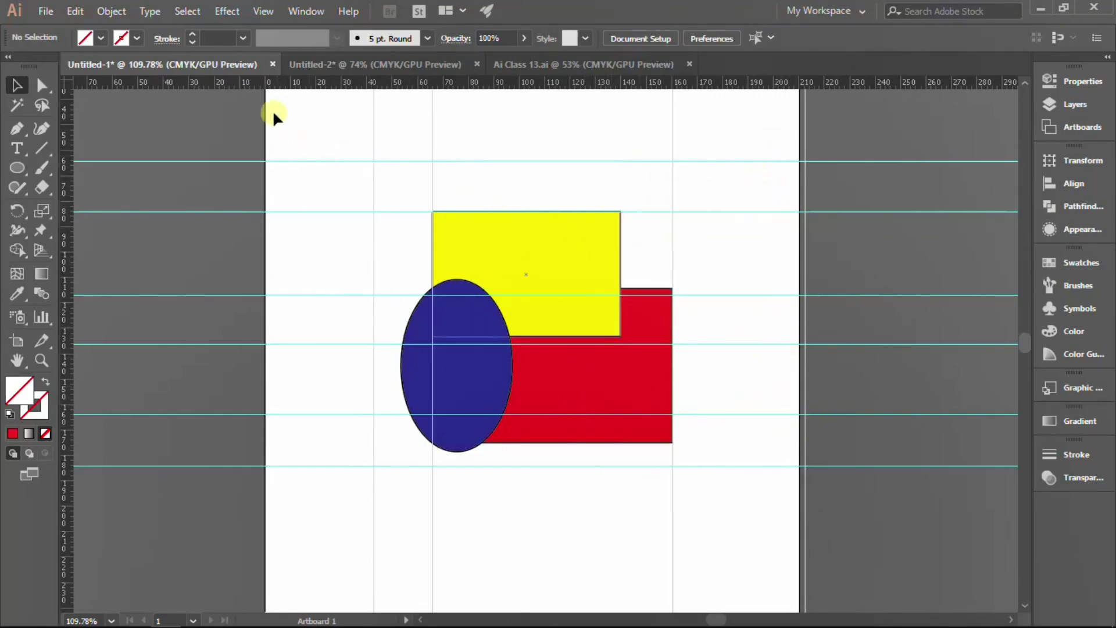
{"action": "left_click", "coordinate": [264, 10]}
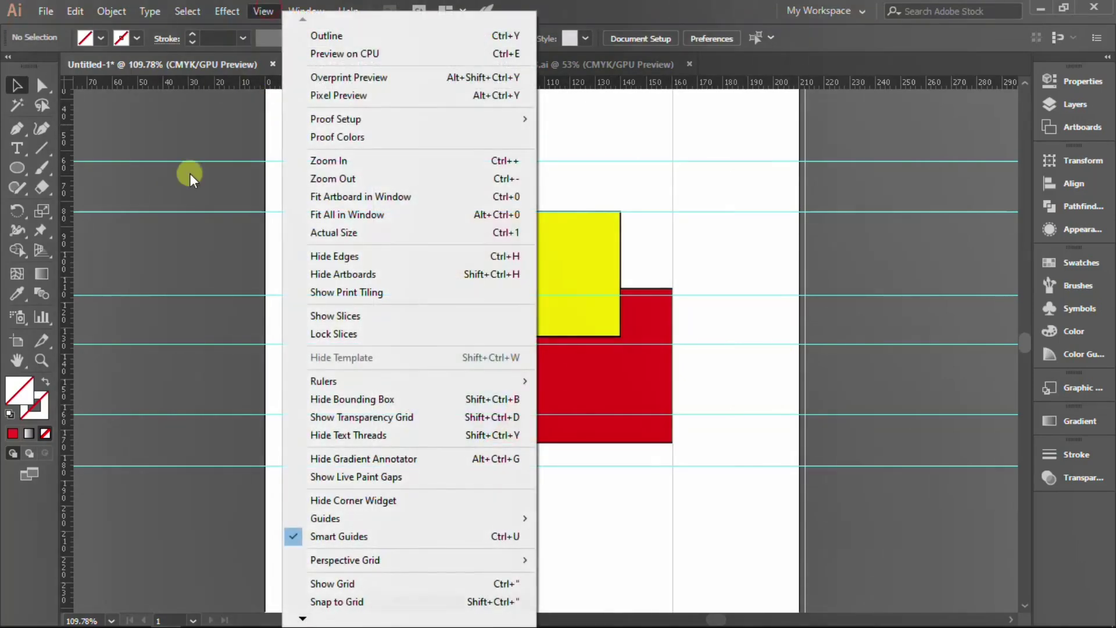
{"action": "mouse_move", "coordinate": [325, 518]}
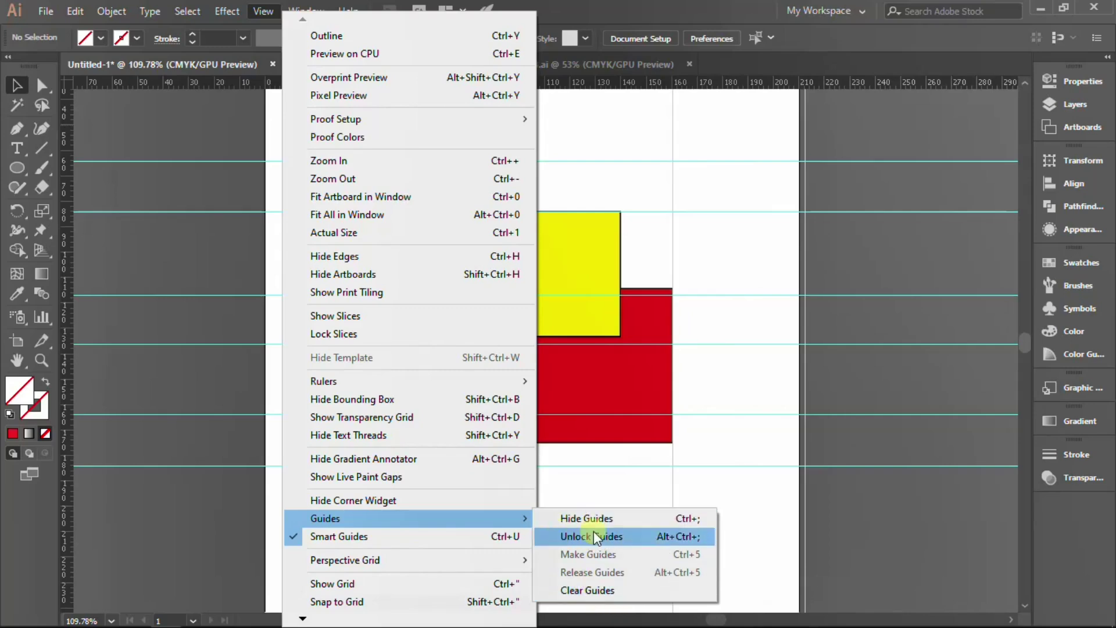
{"action": "left_click", "coordinate": [600, 593]}
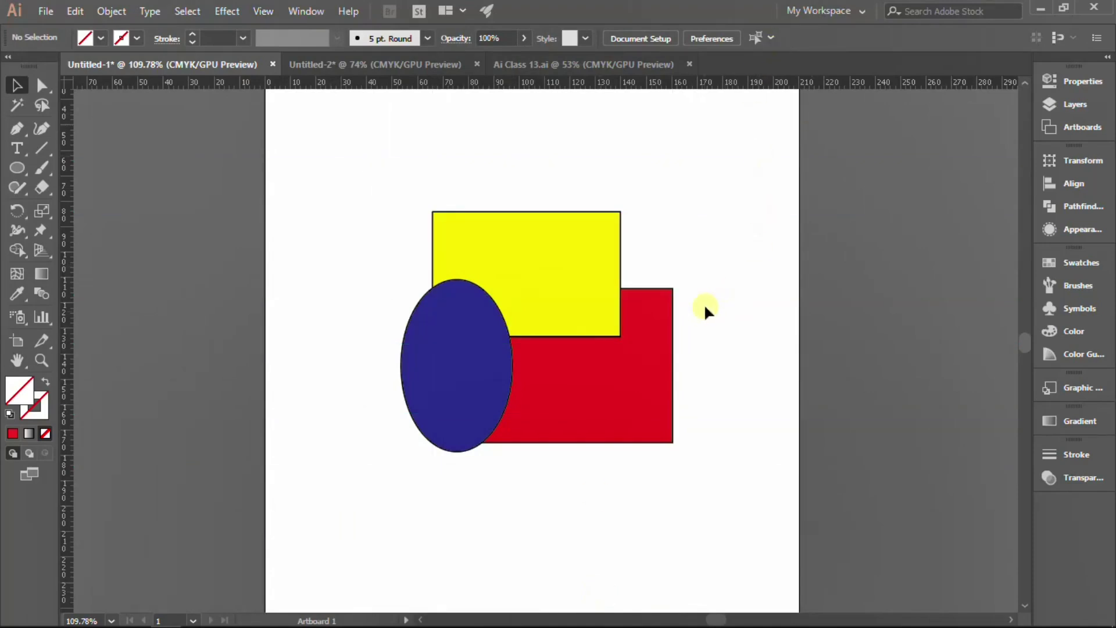
Step: Return to the Ai Class 13.ai slide listing important things to remember
{"action": "right_click", "coordinate": [340, 228]}
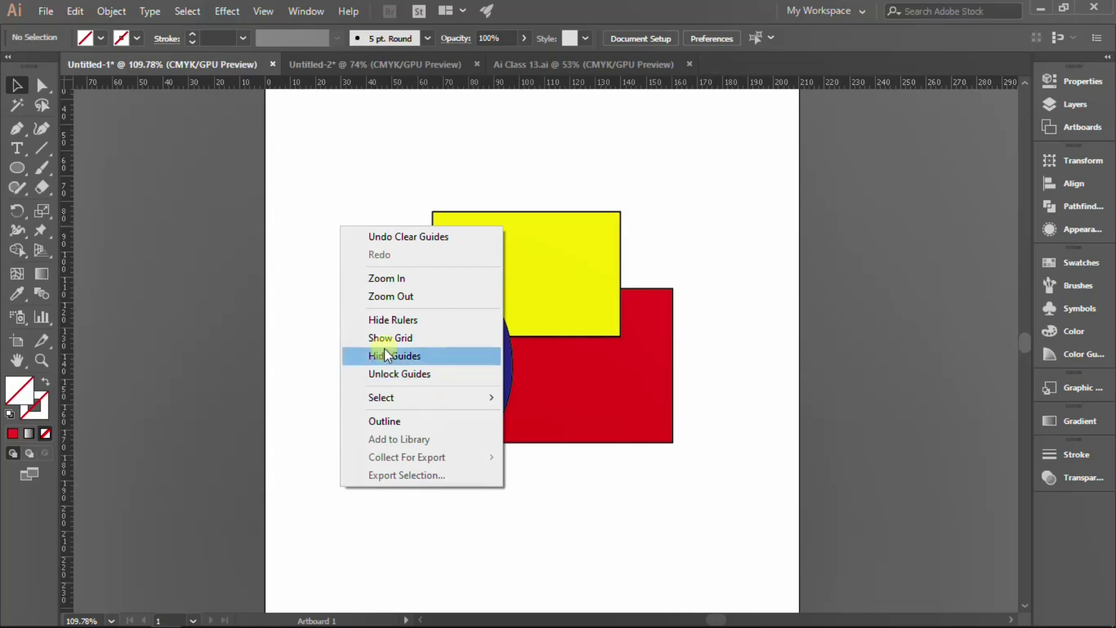
{"action": "left_click", "coordinate": [263, 13]}
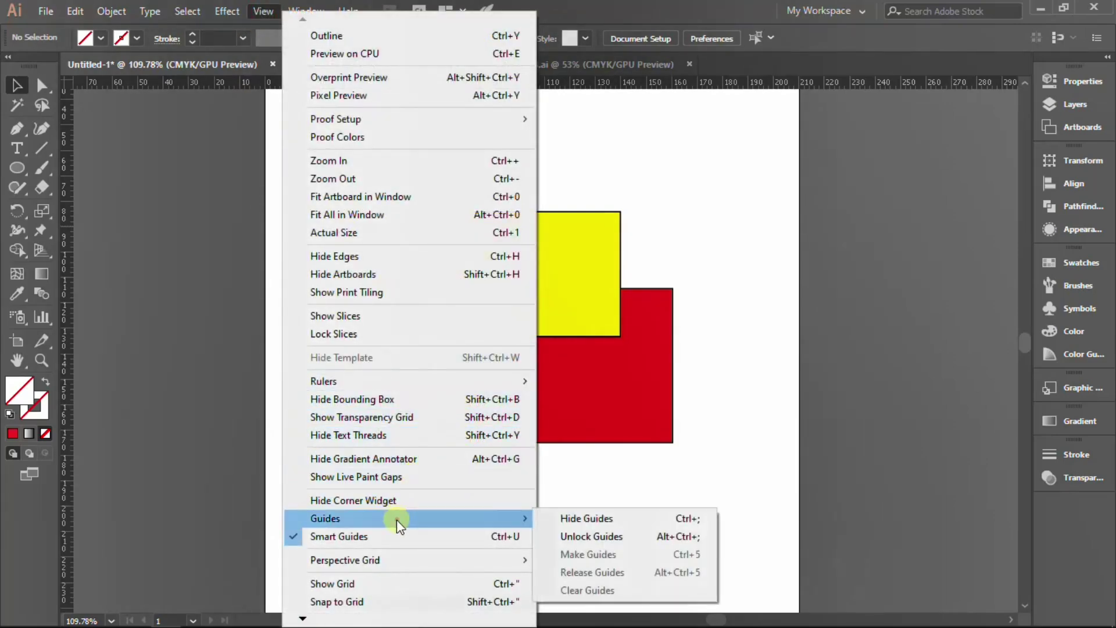
{"action": "mouse_move", "coordinate": [326, 518]}
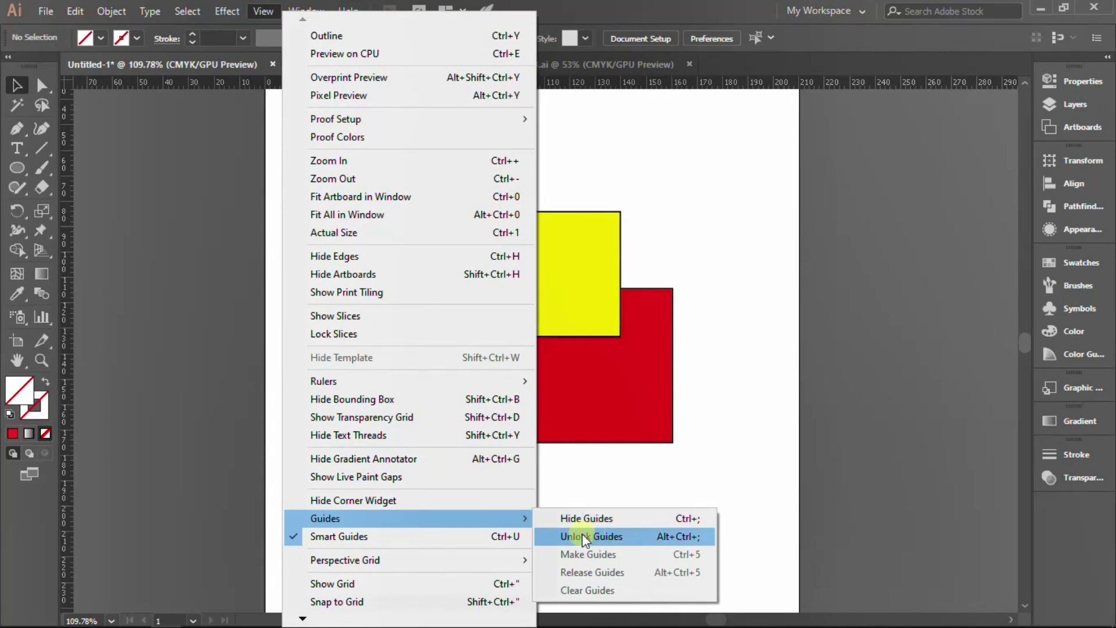
{"action": "left_click", "coordinate": [596, 519]}
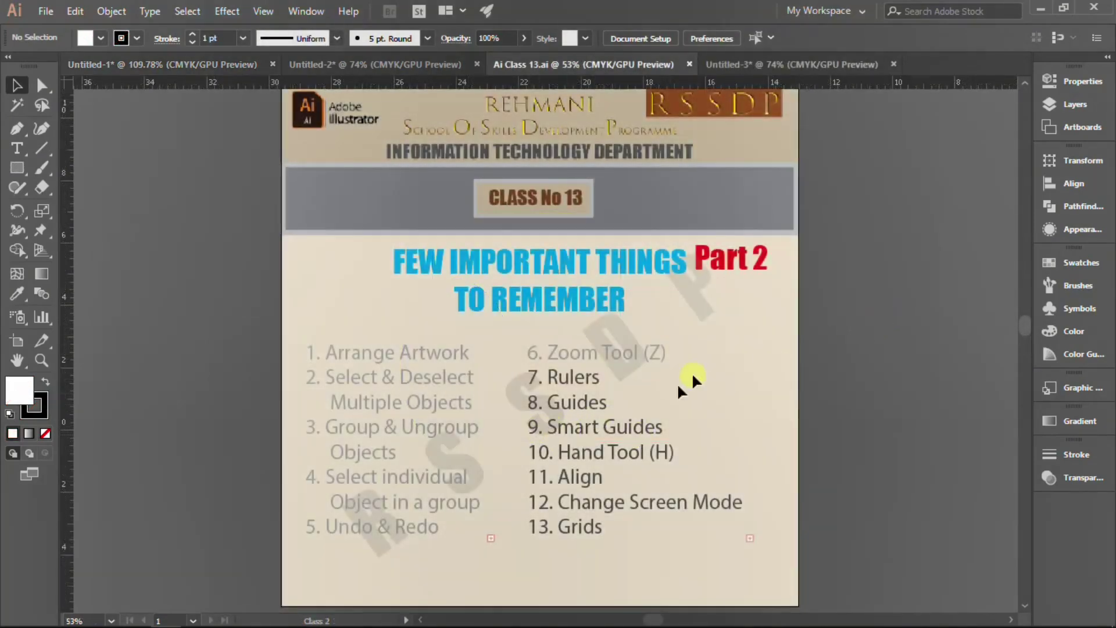
Step: In Untitled-3, draw a 24.31 mm square near the artboard's top-left corner
{"action": "left_click", "coordinate": [794, 65]}
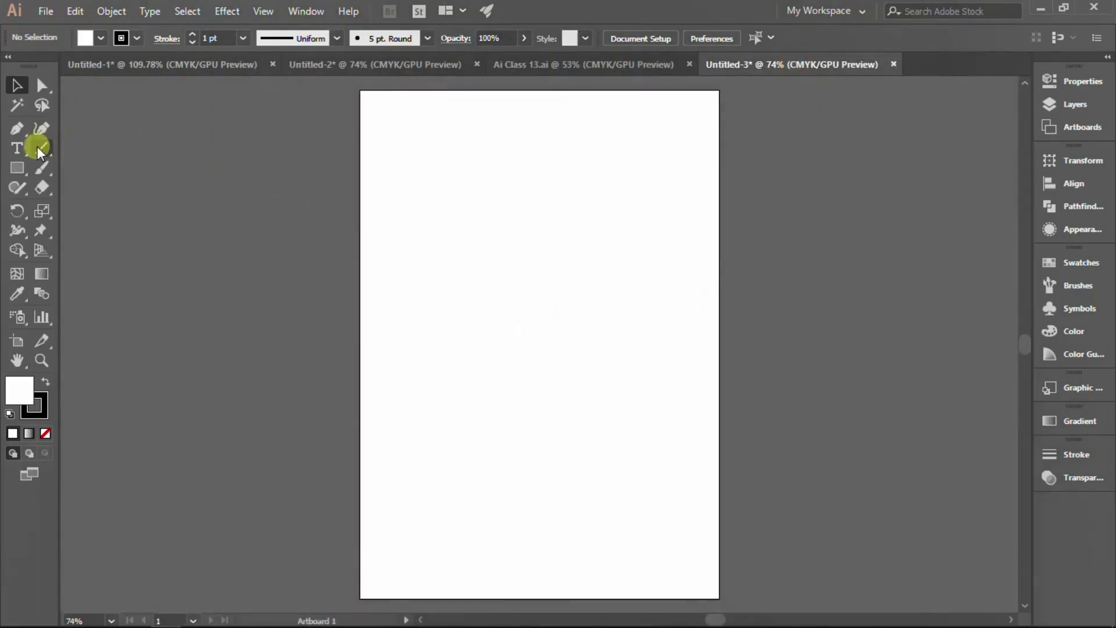
{"action": "left_click", "coordinate": [17, 167]}
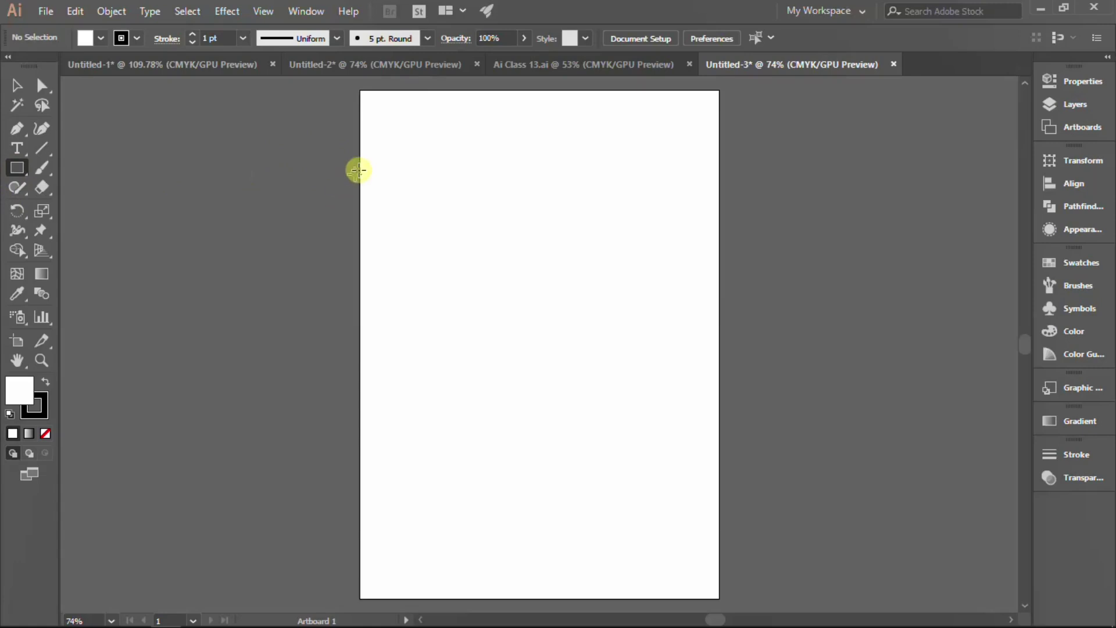
{"action": "mouse_move", "coordinate": [390, 136]}
{"action": "left_mouse_down"}
{"action": "mouse_move", "coordinate": [390, 163]}
{"action": "mouse_move", "coordinate": [432, 177]}
{"action": "left_mouse_up"}
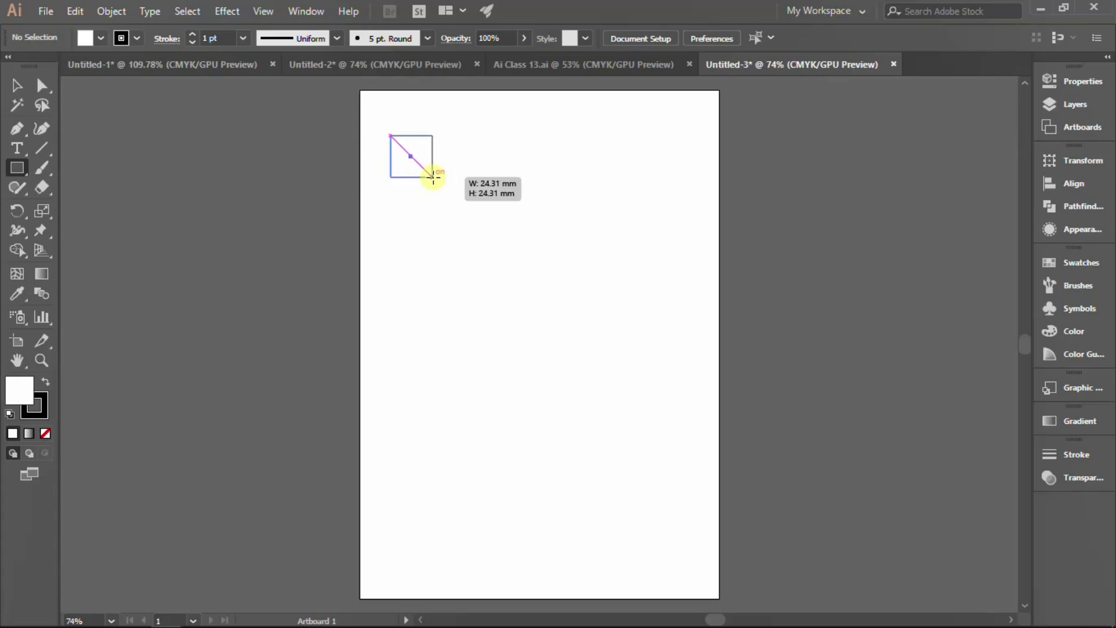
{"action": "left_click_drag", "start_coordinate": [434, 177], "coordinate": [433, 177]}
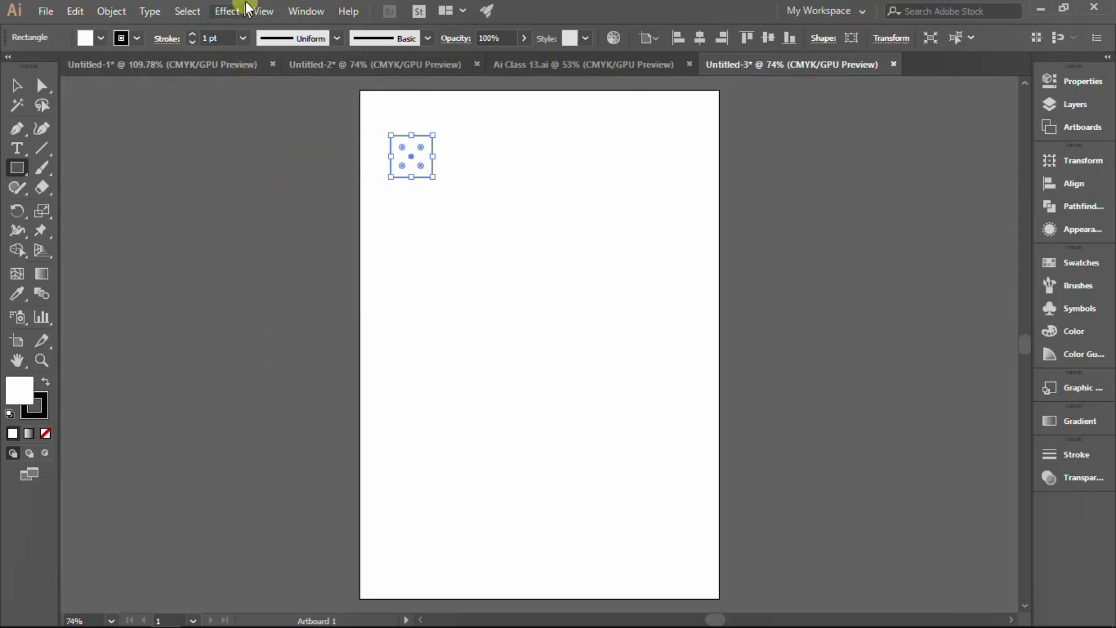
{"action": "left_click", "coordinate": [264, 12]}
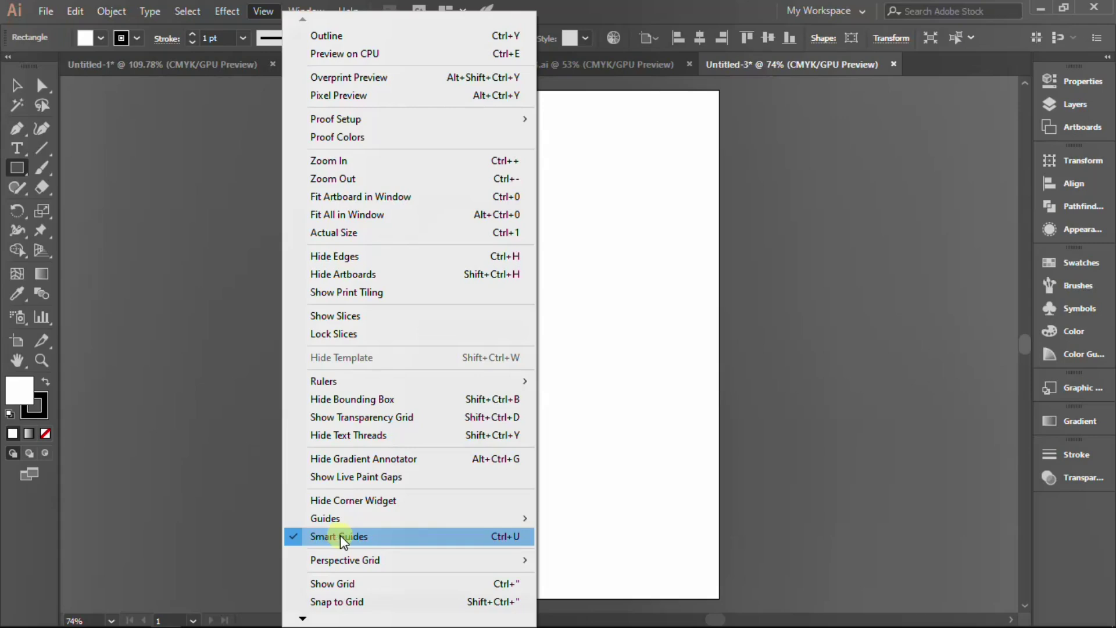
{"action": "left_click", "coordinate": [340, 538]}
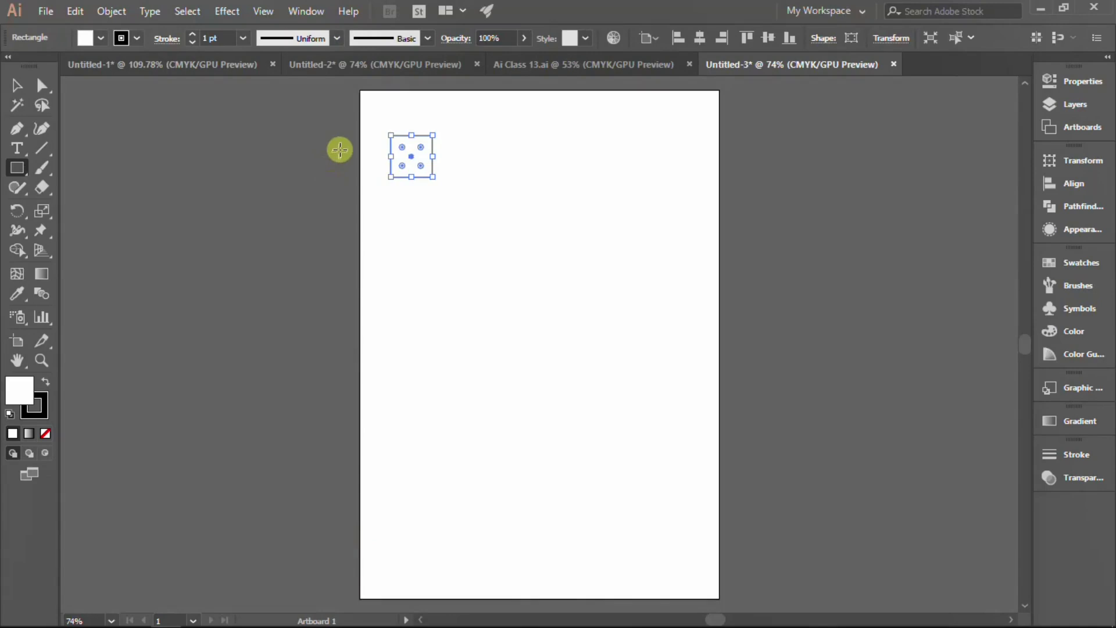
{"action": "left_click", "coordinate": [263, 11]}
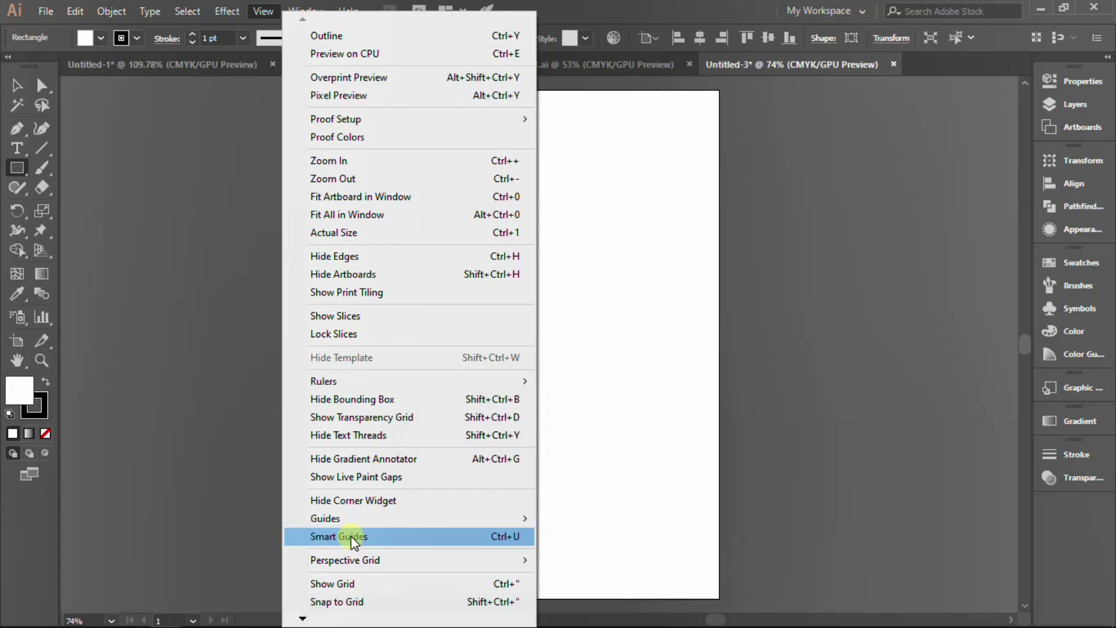
{"action": "left_click", "coordinate": [352, 537]}
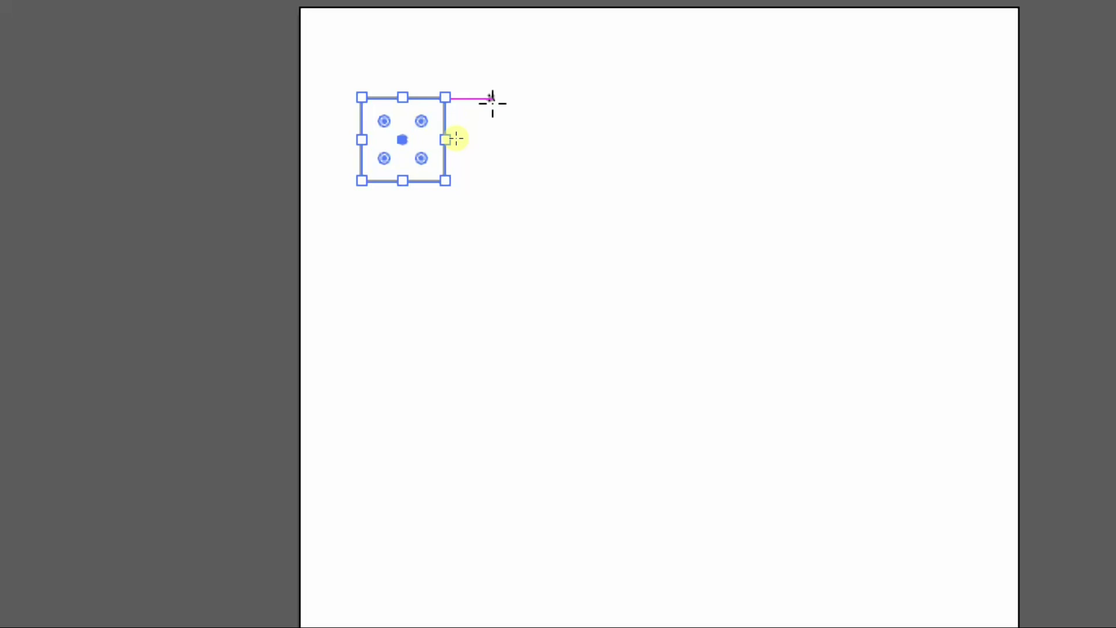
Step: Draw a matching 24.31 mm square right of the first, snapped to its top and bottom edges
{"action": "mouse_move", "coordinate": [487, 100]}
{"action": "left_mouse_down"}
{"action": "mouse_move", "coordinate": [493, 149]}
{"action": "mouse_move", "coordinate": [493, 138]}
{"action": "left_mouse_up"}
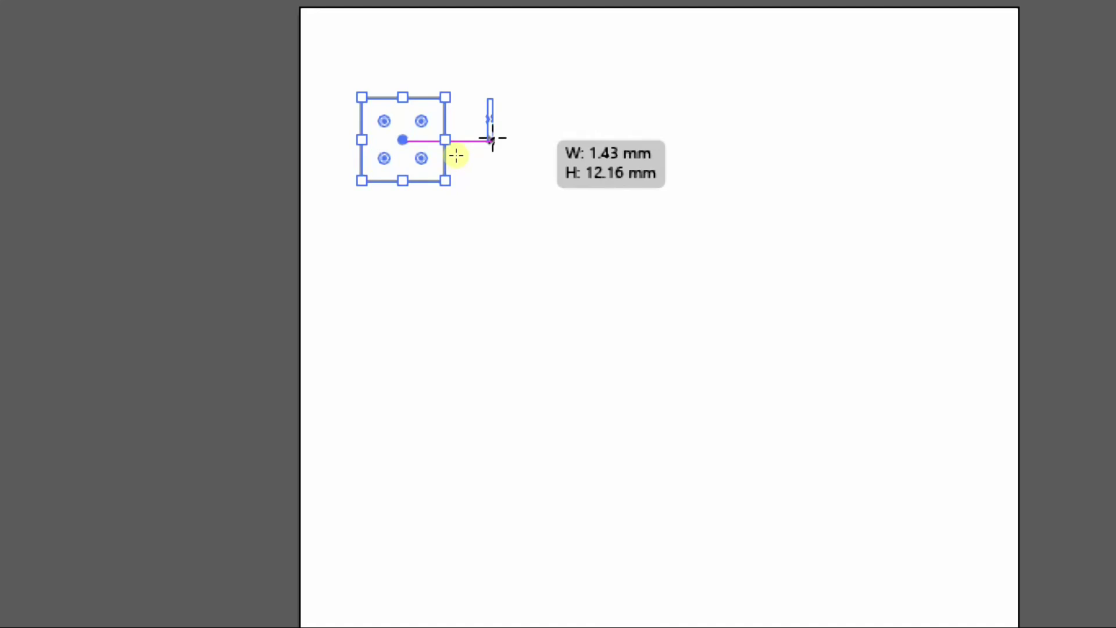
{"action": "mouse_move", "coordinate": [492, 138]}
{"action": "left_mouse_down"}
{"action": "mouse_move", "coordinate": [491, 107]}
{"action": "mouse_move", "coordinate": [499, 146]}
{"action": "left_mouse_up"}
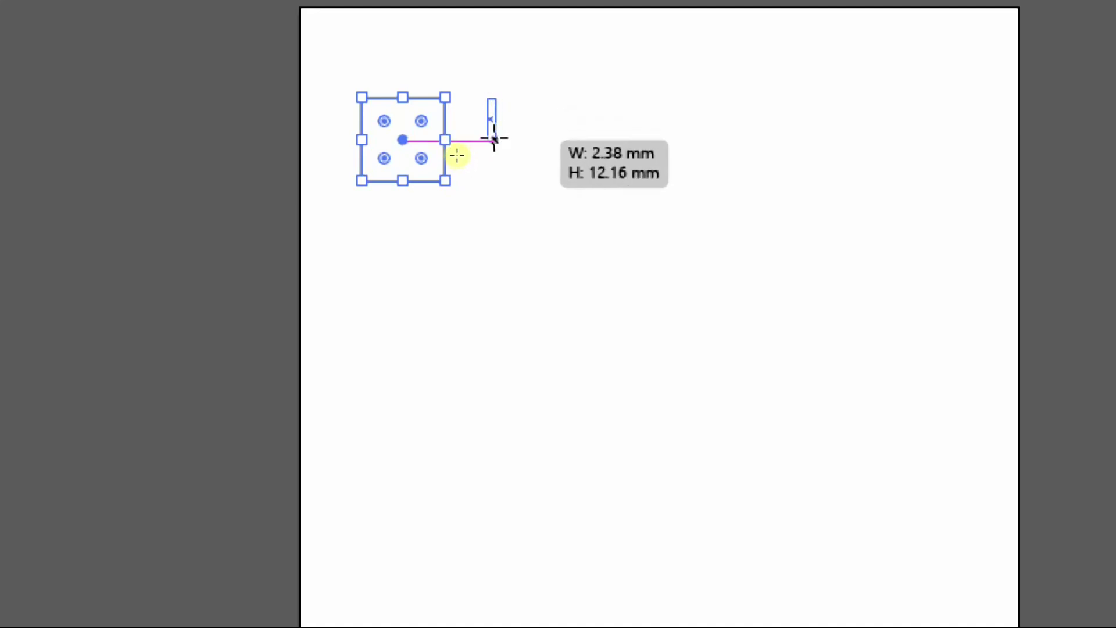
{"action": "mouse_move", "coordinate": [499, 141]}
{"action": "left_mouse_down"}
{"action": "mouse_move", "coordinate": [487, 141]}
{"action": "mouse_move", "coordinate": [490, 182]}
{"action": "left_mouse_up"}
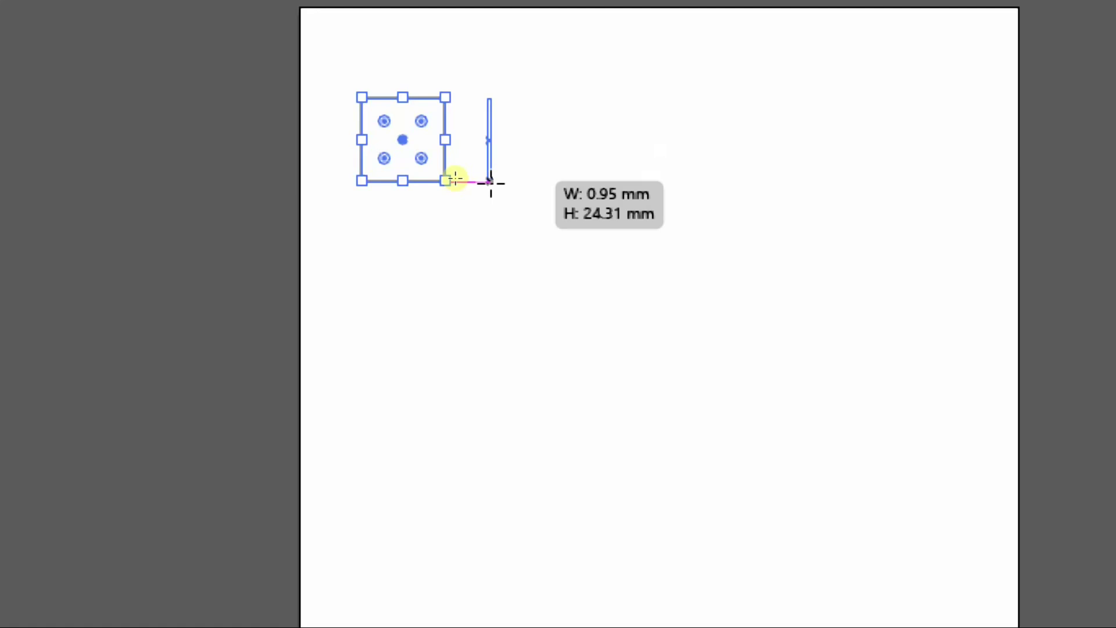
{"action": "left_click_drag", "start_coordinate": [491, 183], "coordinate": [573, 183]}
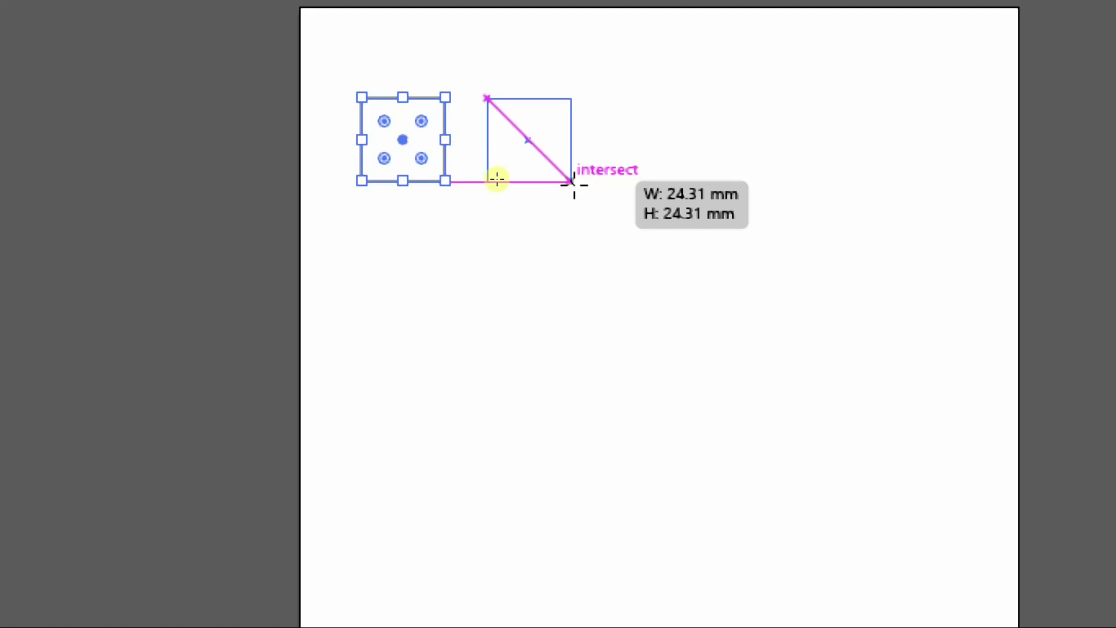
{"action": "left_click_drag", "start_coordinate": [574, 184], "coordinate": [573, 183]}
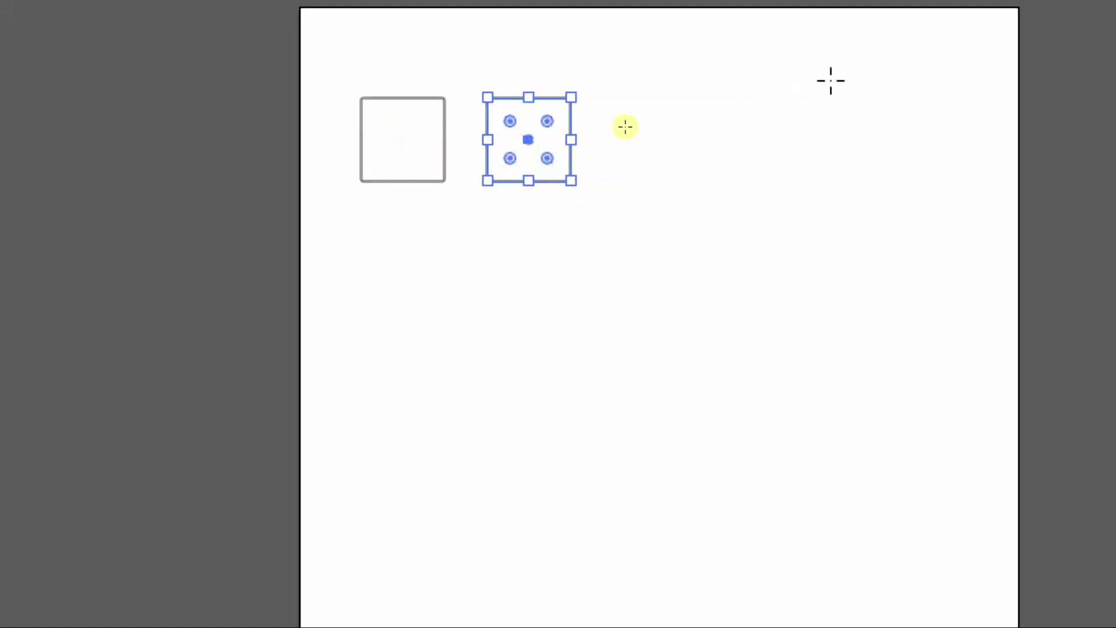
Step: Alt-drag a copy of the second square rightward to equal 12.39 mm spacing, then deselect
{"action": "key", "text": "v"}
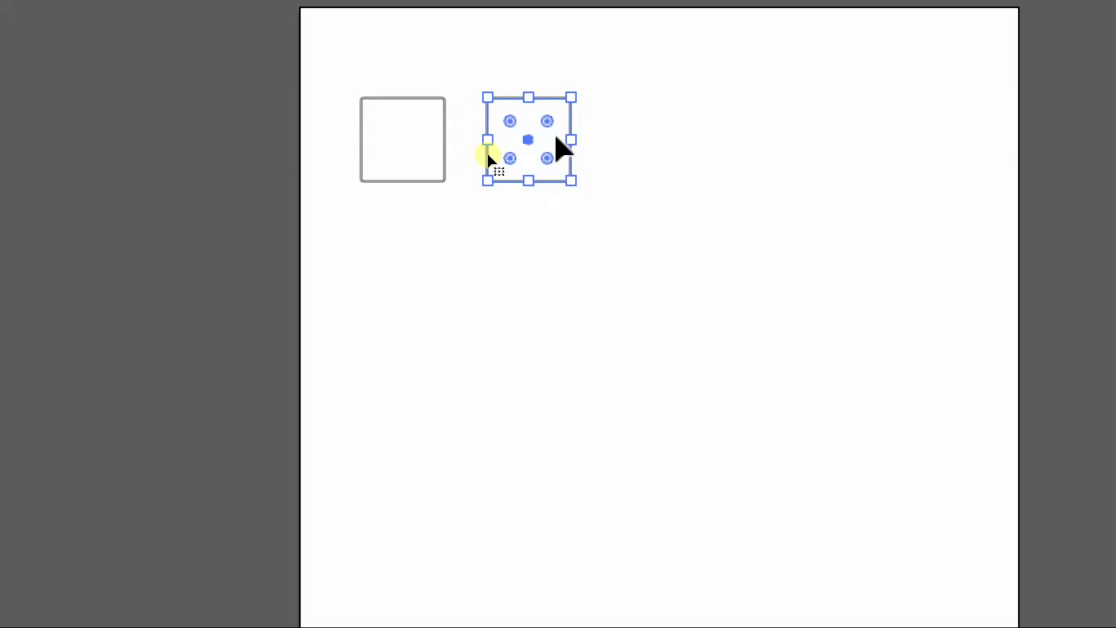
{"action": "mouse_move", "coordinate": [557, 139]}
{"action": "left_mouse_down"}
{"action": "mouse_move", "coordinate": [647, 138]}
{"action": "mouse_move", "coordinate": [653, 166]}
{"action": "mouse_move", "coordinate": [661, 124]}
{"action": "mouse_move", "coordinate": [643, 119]}
{"action": "mouse_move", "coordinate": [653, 152]}
{"action": "mouse_move", "coordinate": [640, 139]}
{"action": "left_mouse_up"}
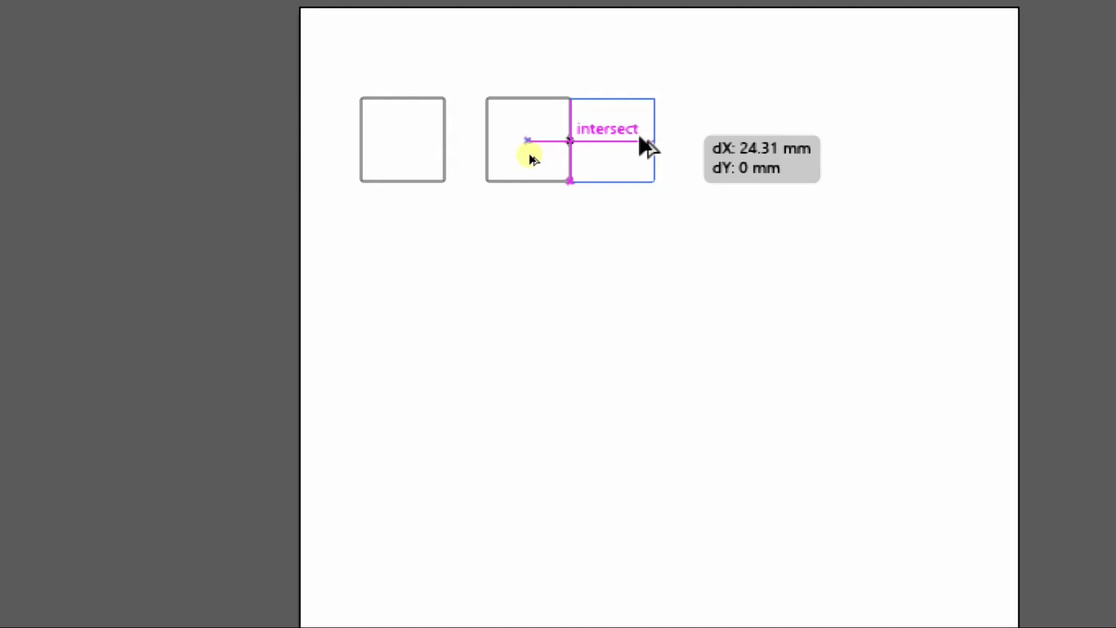
{"action": "left_click_drag", "start_coordinate": [645, 145], "coordinate": [644, 138]}
{"action": "left_click_drag", "start_coordinate": [644, 139], "coordinate": [683, 139]}
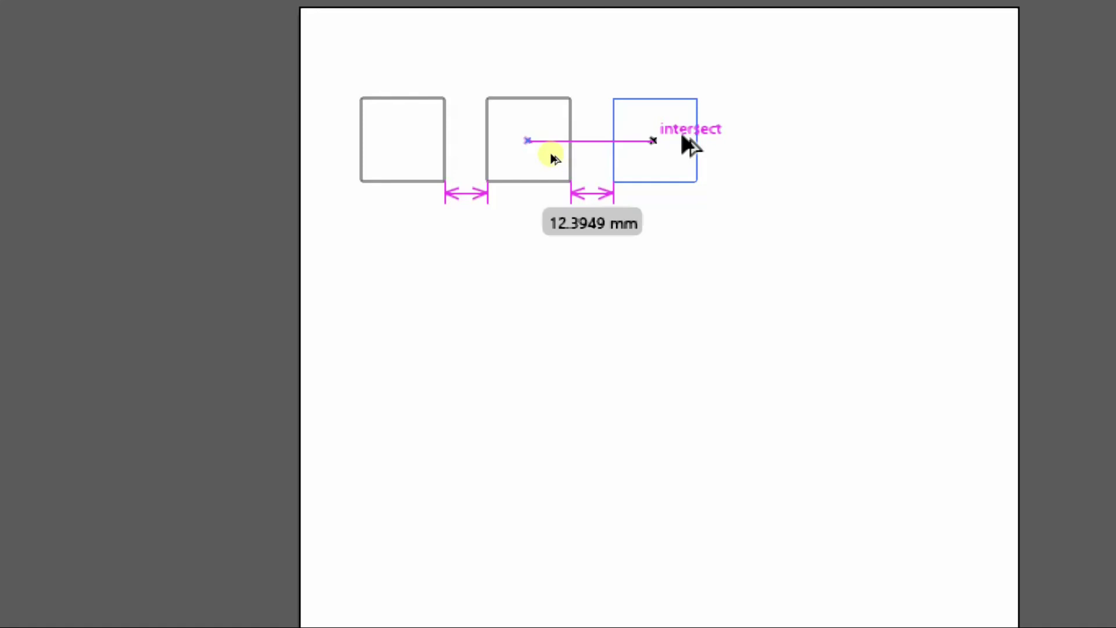
{"action": "left_click_drag", "start_coordinate": [688, 142], "coordinate": [686, 144]}
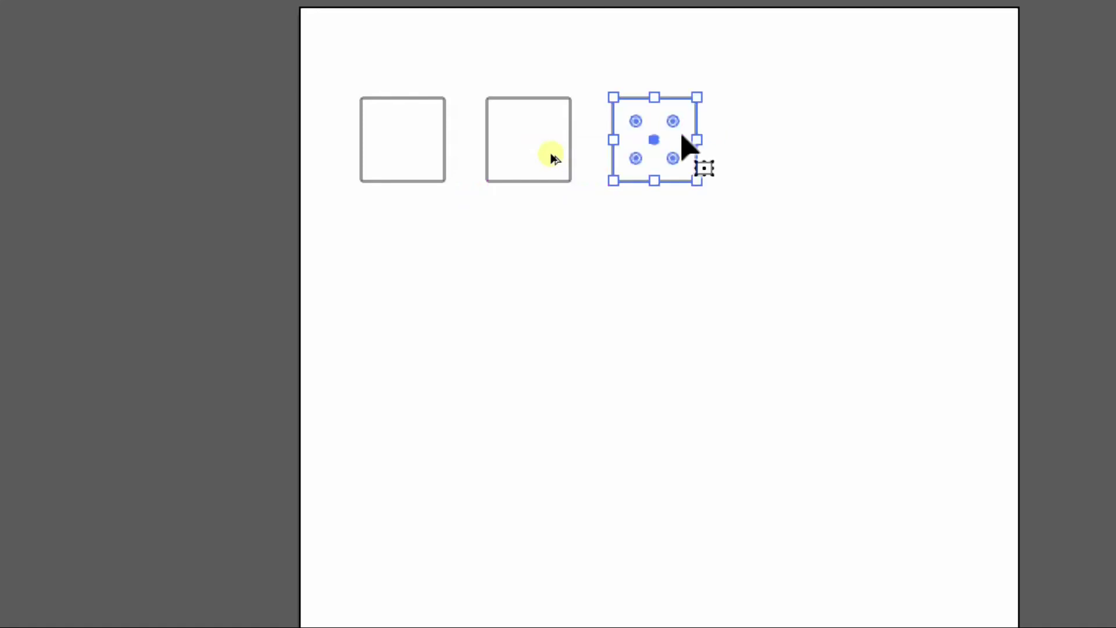
{"action": "left_click", "coordinate": [489, 203]}
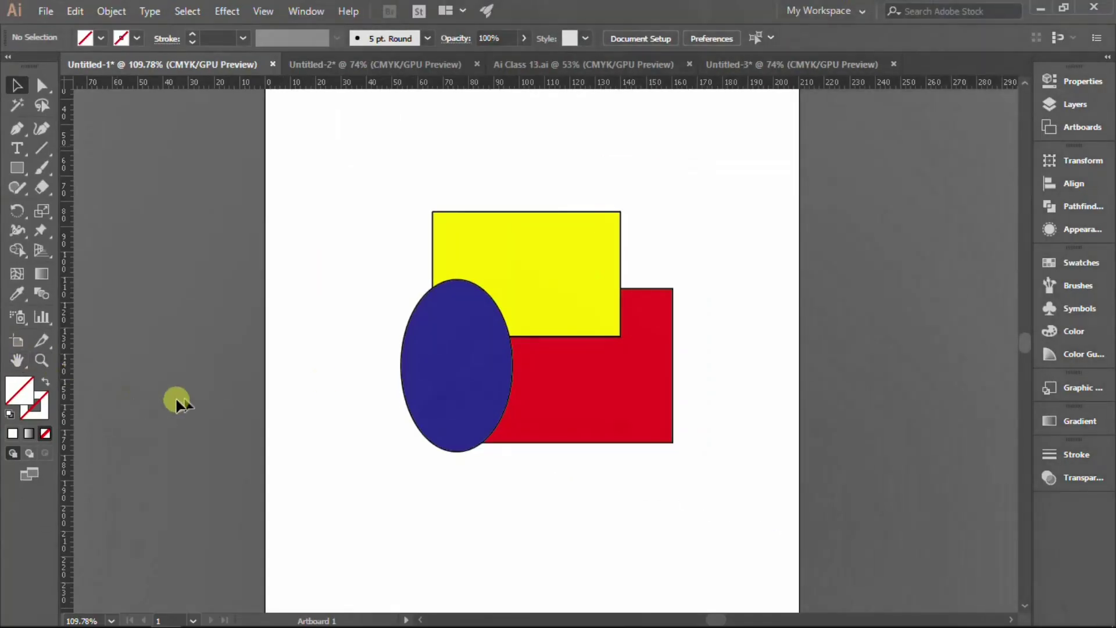
Step: Pan the Untitled-1 artboard lower and to the left with the Hand tool (H)
{"action": "left_click", "coordinate": [537, 361]}
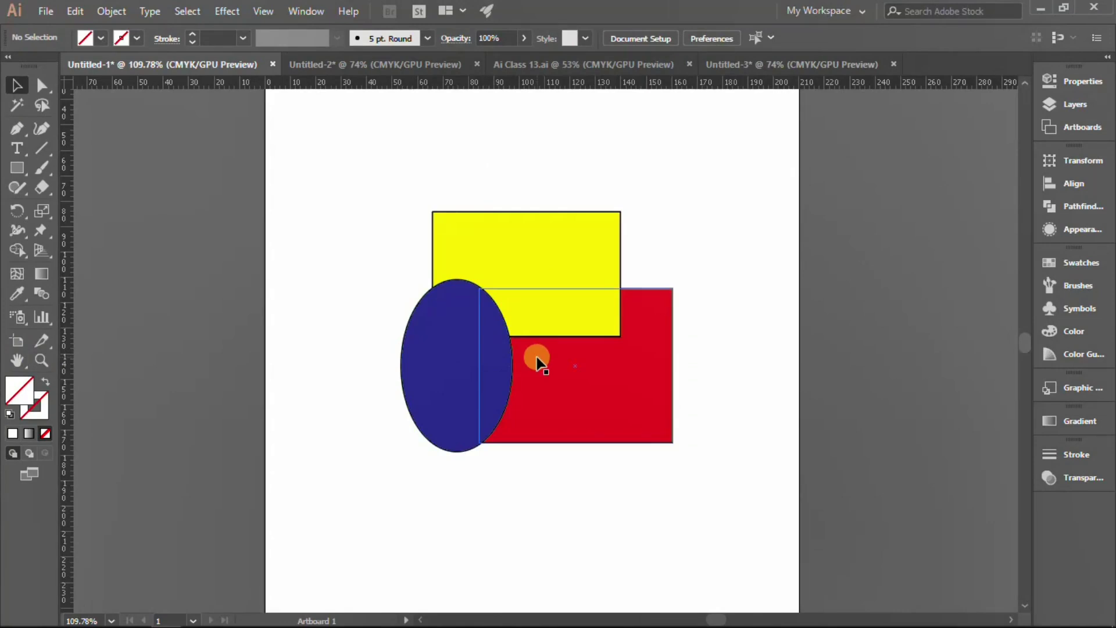
{"action": "left_click", "coordinate": [14, 357]}
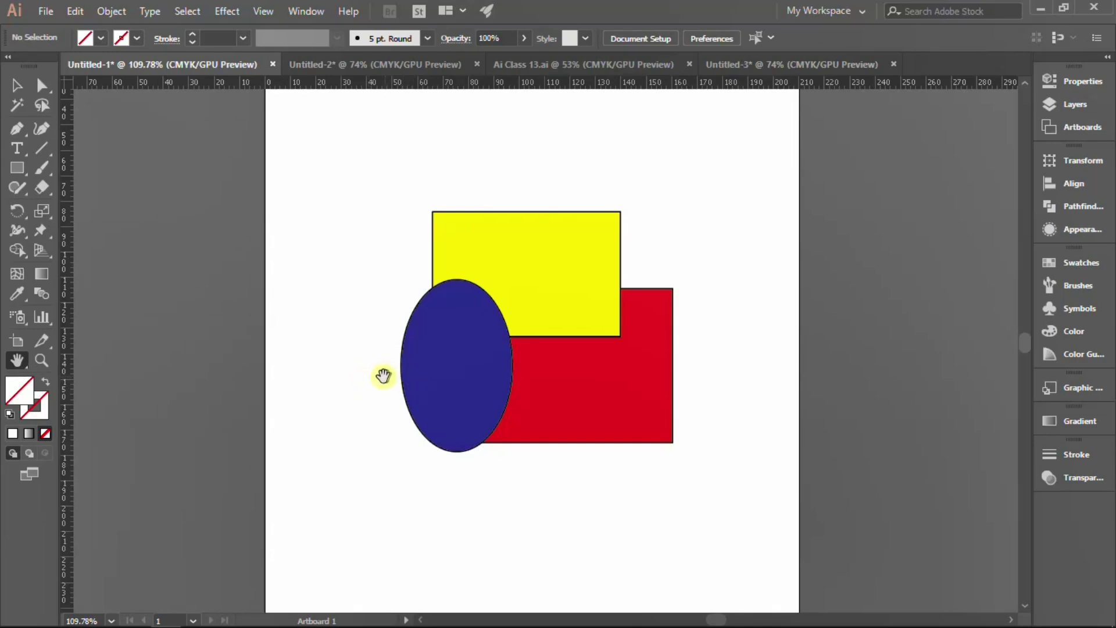
{"action": "left_click", "coordinate": [18, 85]}
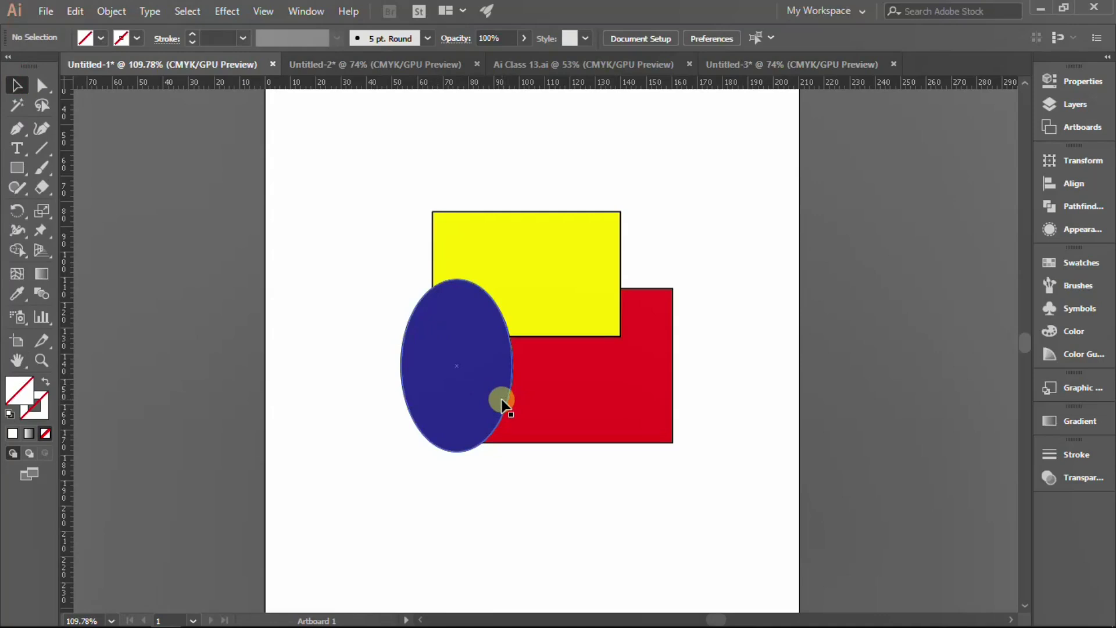
{"action": "key", "text": "h"}
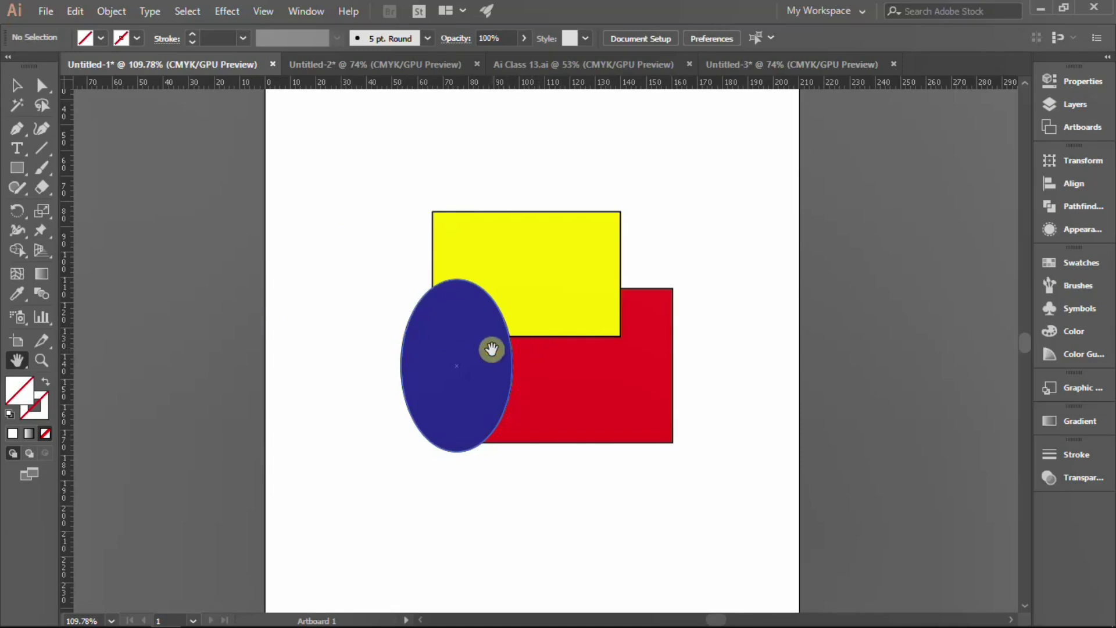
{"action": "mouse_move", "coordinate": [506, 376]}
{"action": "left_mouse_down"}
{"action": "mouse_move", "coordinate": [802, 316]}
{"action": "mouse_move", "coordinate": [735, 399]}
{"action": "mouse_move", "coordinate": [419, 494]}
{"action": "mouse_move", "coordinate": [273, 486]}
{"action": "left_mouse_up"}
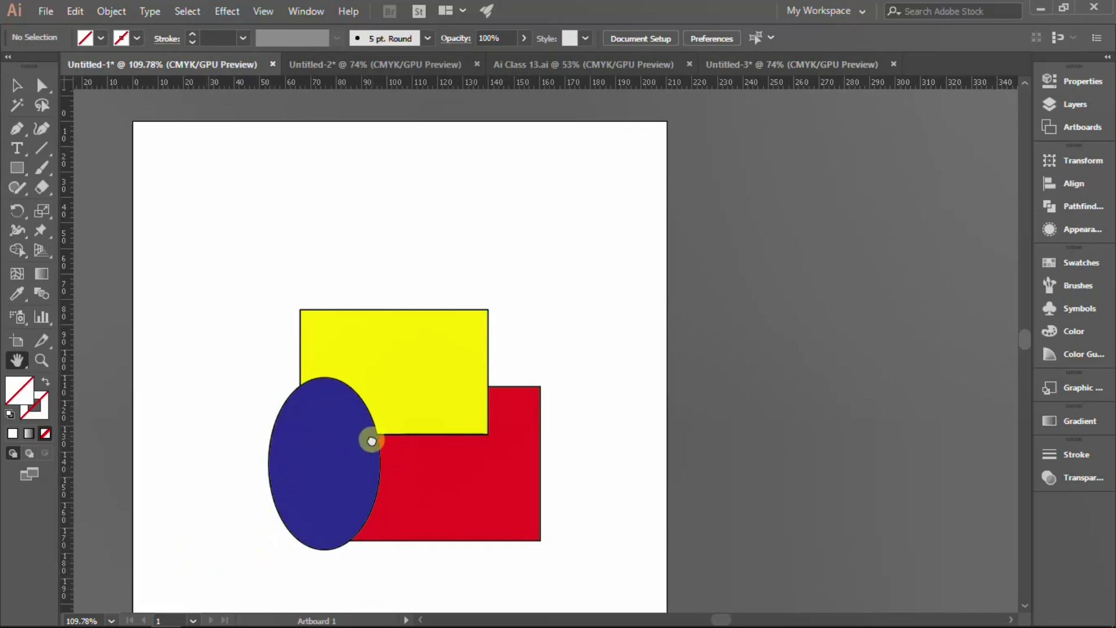
Step: Pan around Untitled-1, then recentre the artboard with its top edge and shapes in view
{"action": "left_click_drag", "start_coordinate": [370, 439], "coordinate": [570, 250]}
{"action": "left_click_drag", "start_coordinate": [534, 377], "coordinate": [598, 242]}
{"action": "mouse_move", "coordinate": [588, 461]}
{"action": "left_mouse_down"}
{"action": "mouse_move", "coordinate": [605, 169]}
{"action": "mouse_move", "coordinate": [625, 395]}
{"action": "mouse_move", "coordinate": [652, 436]}
{"action": "left_mouse_up"}
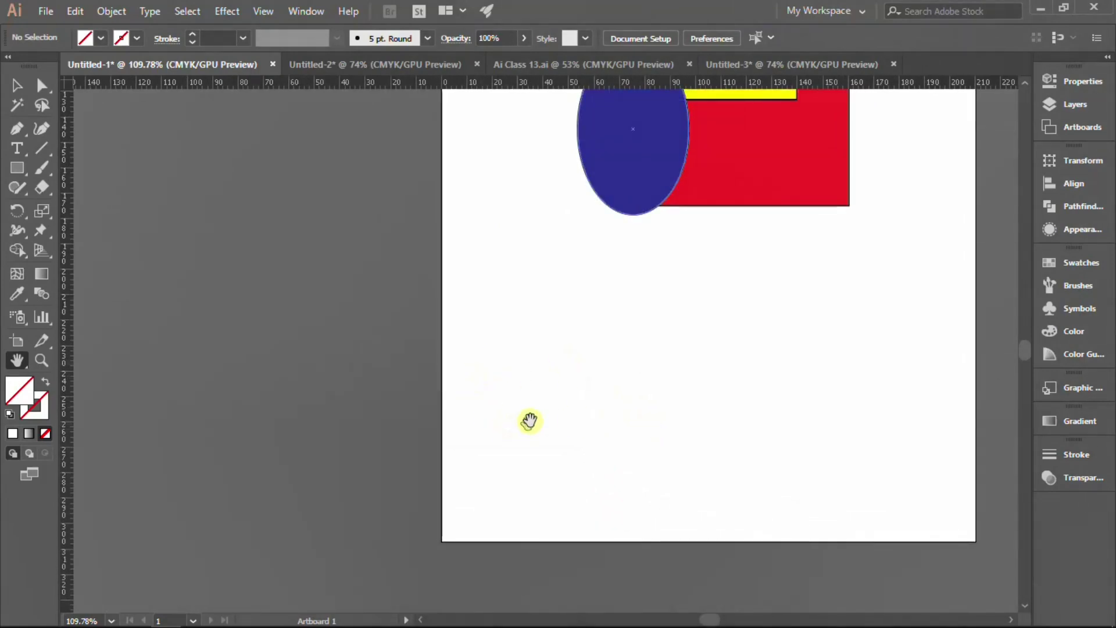
{"action": "left_click_drag", "start_coordinate": [733, 413], "coordinate": [379, 422]}
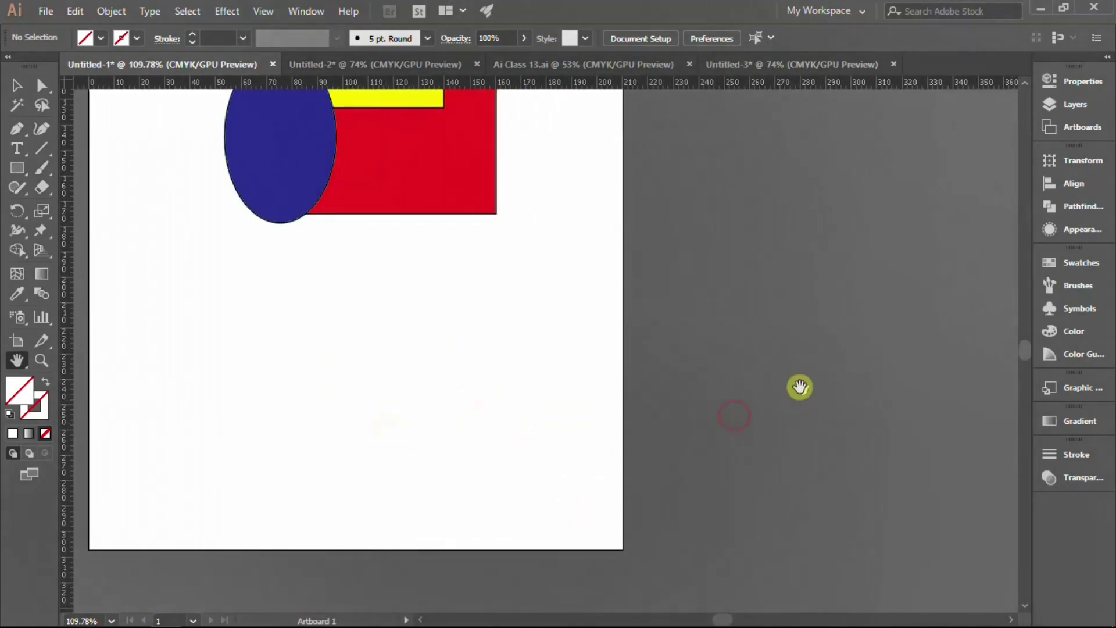
{"action": "mouse_move", "coordinate": [887, 396]}
{"action": "left_mouse_down"}
{"action": "mouse_move", "coordinate": [620, 419]}
{"action": "mouse_move", "coordinate": [558, 409]}
{"action": "left_mouse_up"}
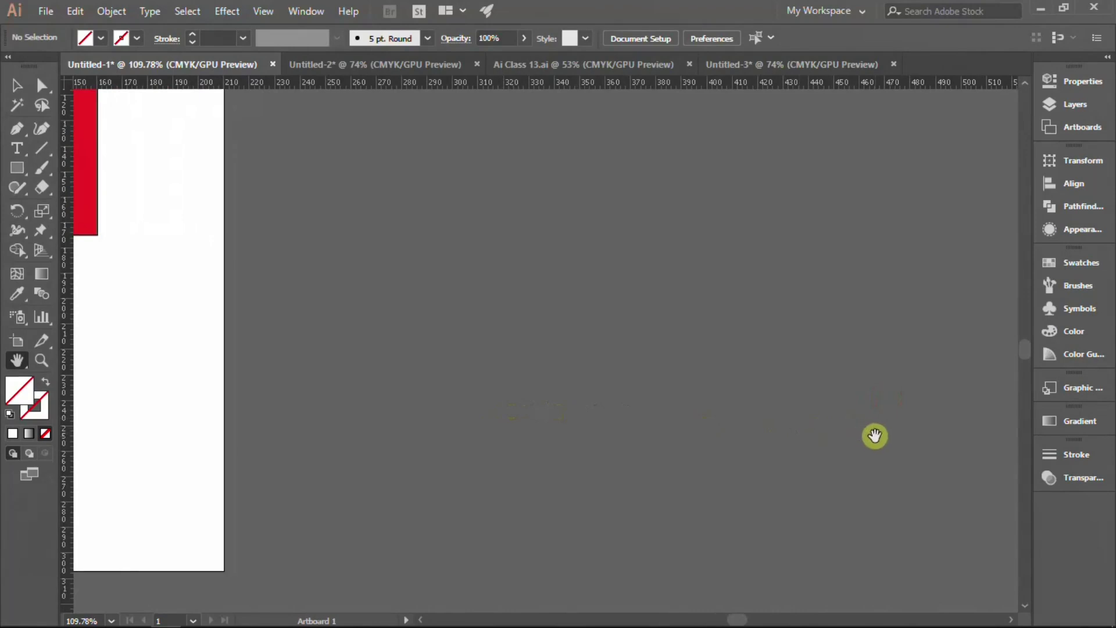
{"action": "mouse_move", "coordinate": [874, 436]}
{"action": "left_mouse_down"}
{"action": "mouse_move", "coordinate": [670, 435]}
{"action": "mouse_move", "coordinate": [527, 464]}
{"action": "left_mouse_up"}
{"action": "mouse_move", "coordinate": [496, 463]}
{"action": "left_mouse_down"}
{"action": "mouse_move", "coordinate": [462, 462]}
{"action": "mouse_move", "coordinate": [941, 447]}
{"action": "mouse_move", "coordinate": [481, 449]}
{"action": "mouse_move", "coordinate": [843, 457]}
{"action": "left_mouse_up"}
{"action": "left_click_drag", "start_coordinate": [546, 448], "coordinate": [750, 438]}
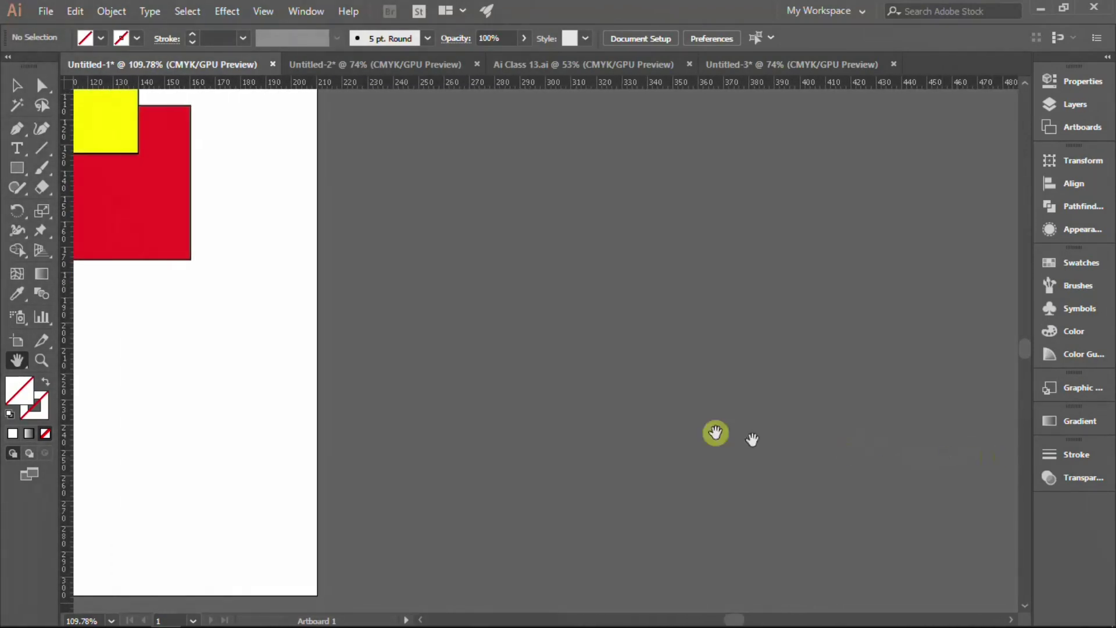
{"action": "mouse_move", "coordinate": [256, 411]}
{"action": "left_mouse_down"}
{"action": "mouse_move", "coordinate": [643, 411]}
{"action": "mouse_move", "coordinate": [859, 462]}
{"action": "mouse_move", "coordinate": [838, 553]}
{"action": "left_mouse_up"}
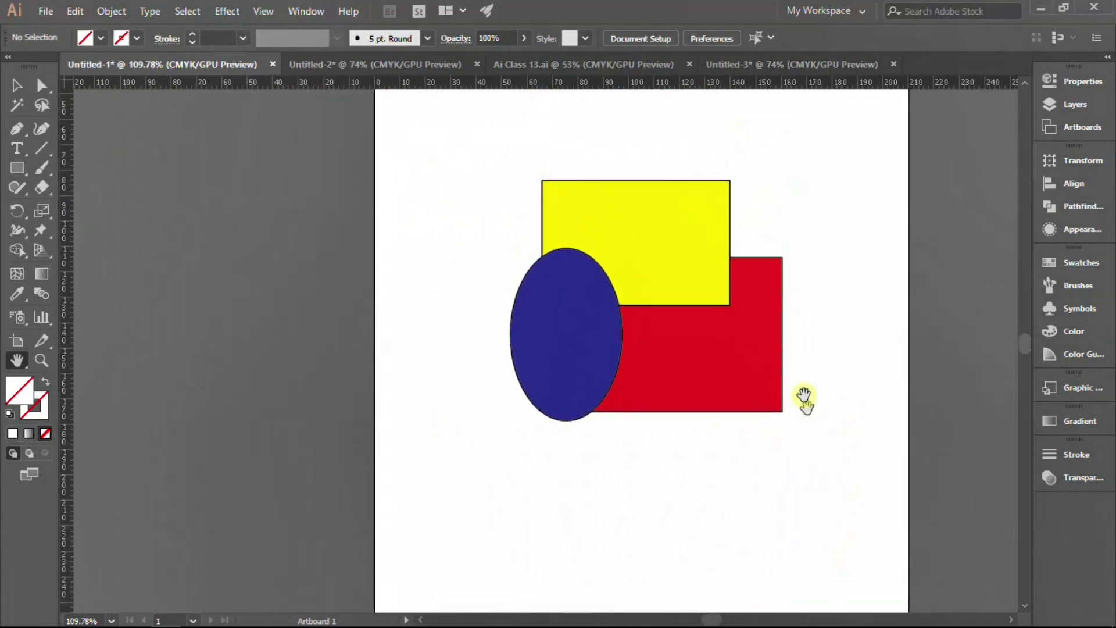
{"action": "mouse_move", "coordinate": [755, 217]}
{"action": "left_mouse_down"}
{"action": "mouse_move", "coordinate": [697, 451]}
{"action": "mouse_move", "coordinate": [739, 324]}
{"action": "mouse_move", "coordinate": [699, 292]}
{"action": "left_mouse_up"}
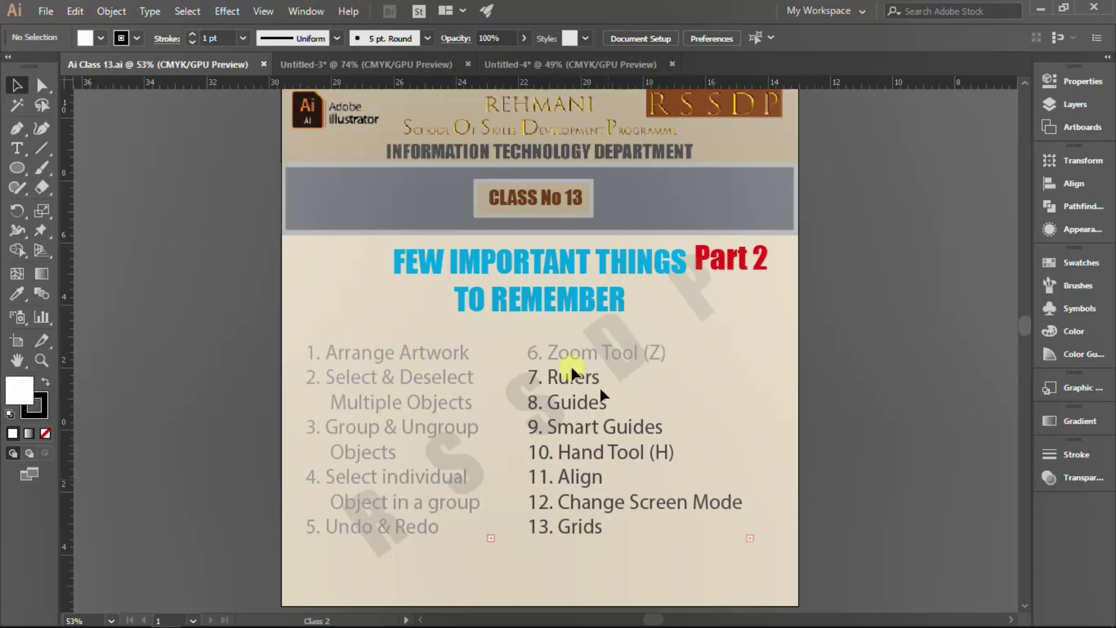
Step: Check both circle documents, deselect the circles, and return to Untitled-3
{"action": "left_click", "coordinate": [369, 64]}
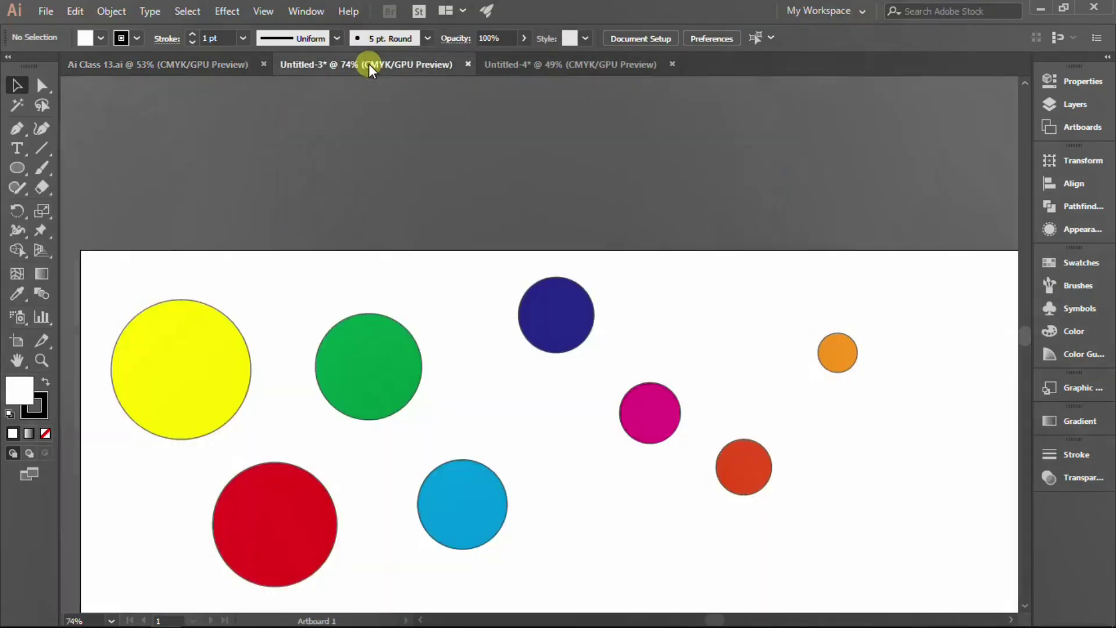
{"action": "left_click", "coordinate": [580, 63]}
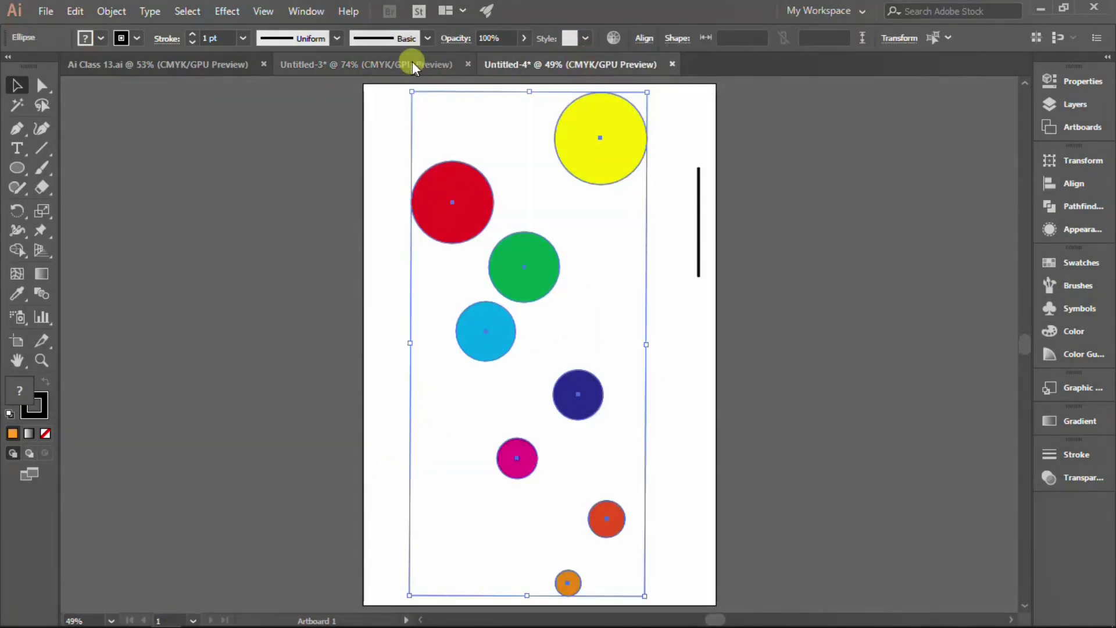
{"action": "left_click", "coordinate": [698, 124]}
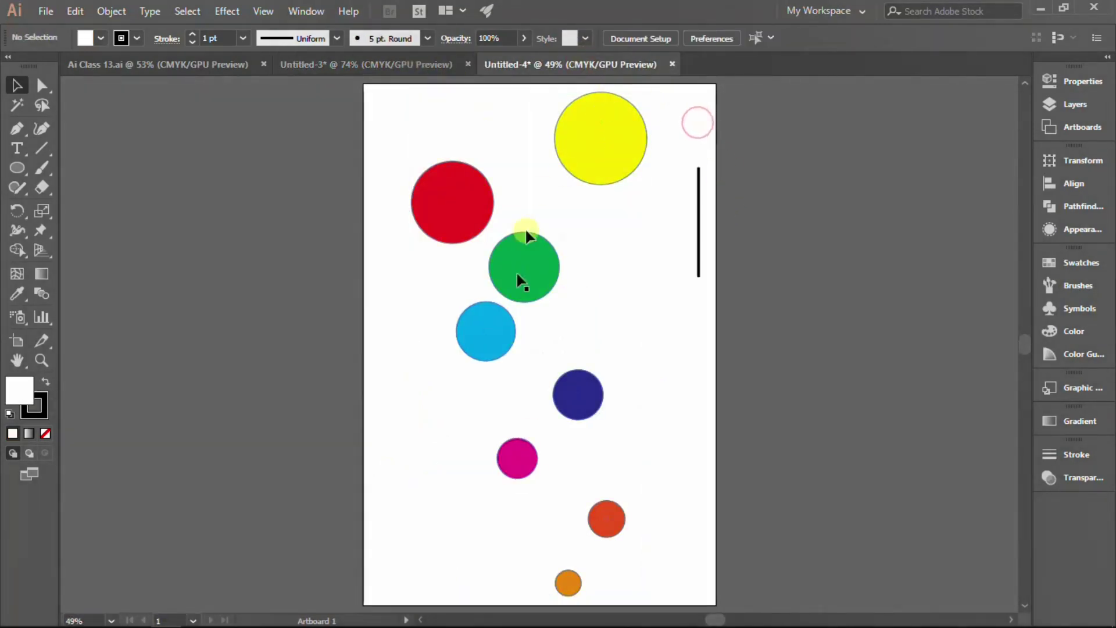
{"action": "left_click", "coordinate": [351, 61]}
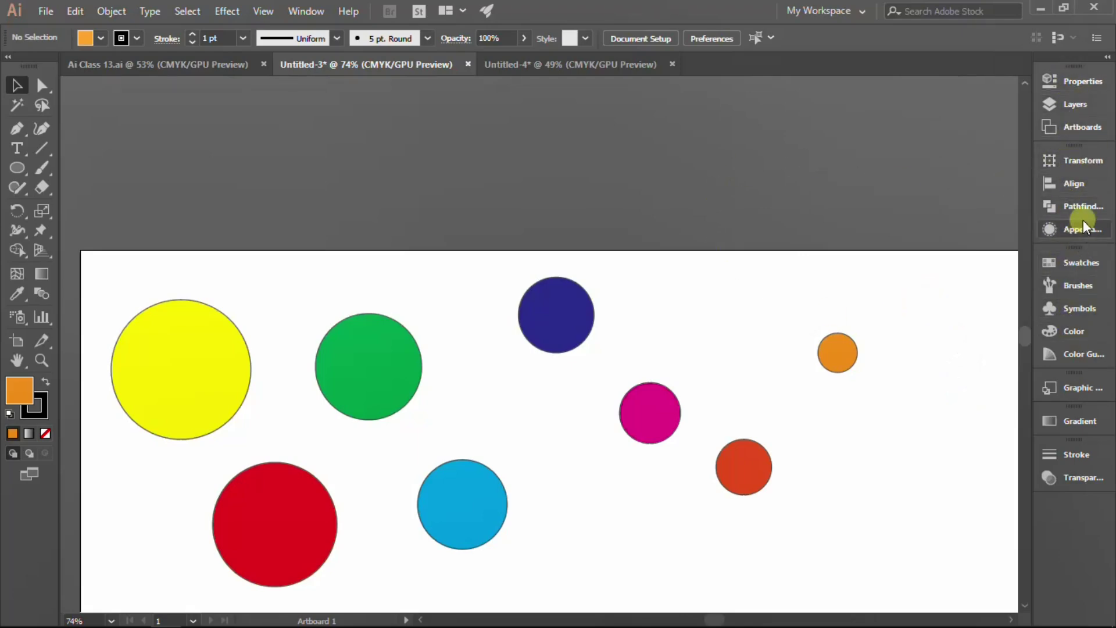
Step: Expand and collapse the docked Align panel, then bring up the Window menu
{"action": "left_click", "coordinate": [1075, 183]}
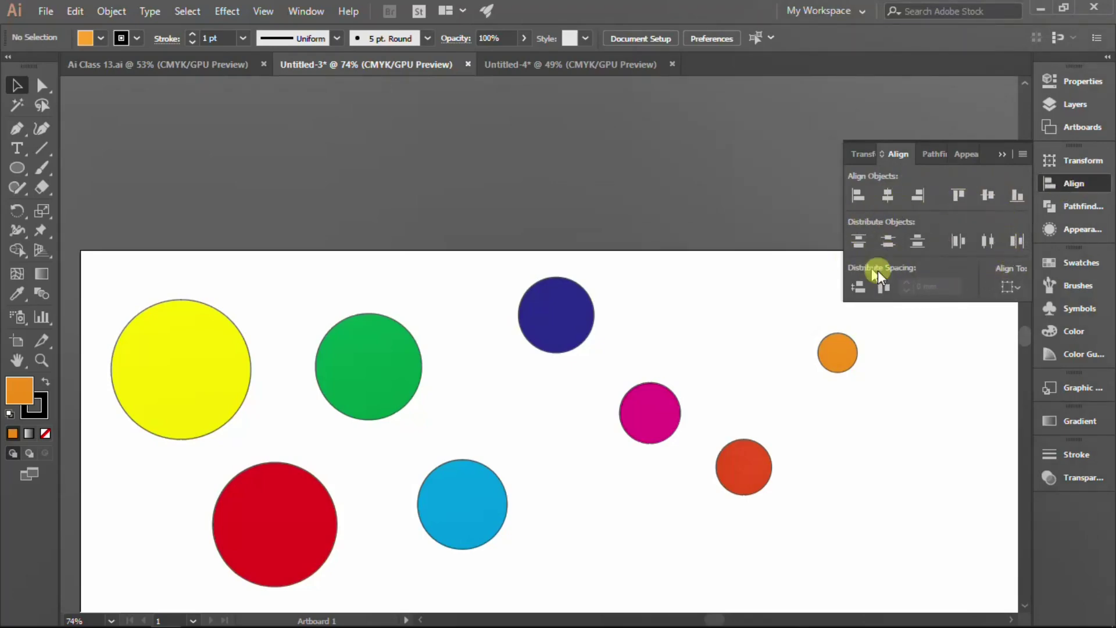
{"action": "left_click", "coordinate": [1002, 154]}
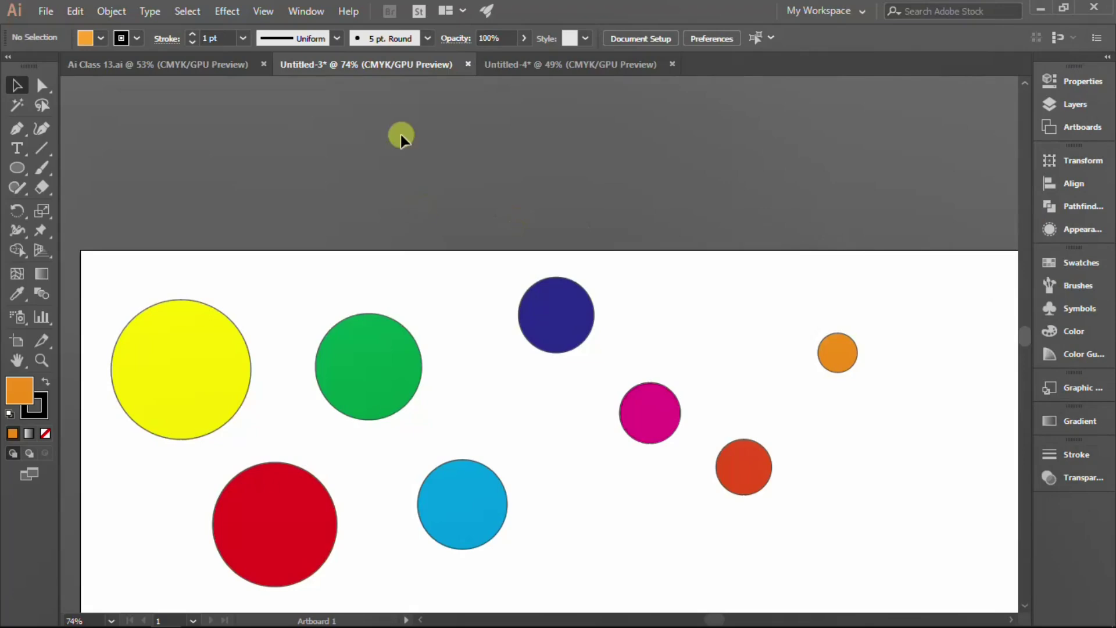
{"action": "left_click", "coordinate": [307, 11]}
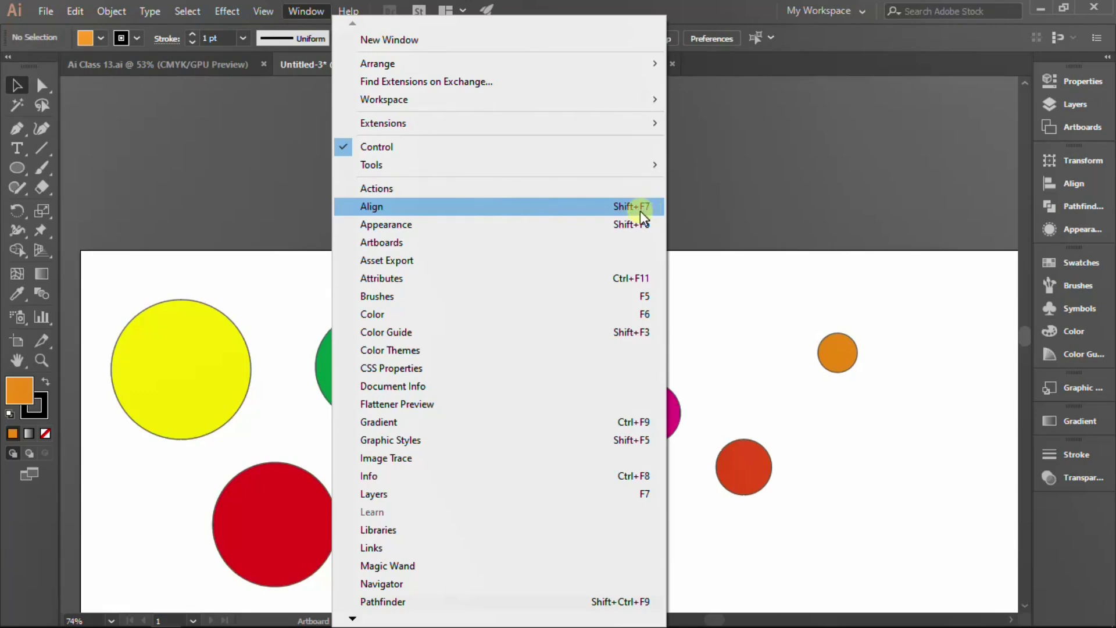
Step: Show the Align panel, marquee-select all eight circles, and keep Align to Selection
{"action": "left_click", "coordinate": [489, 212]}
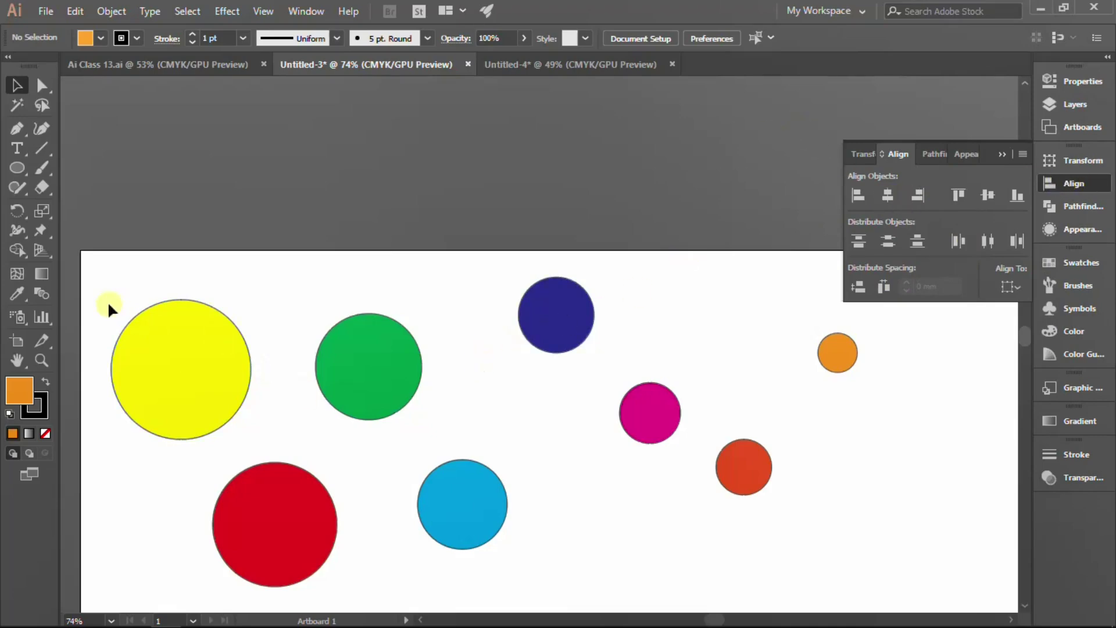
{"action": "mouse_move", "coordinate": [101, 272]}
{"action": "left_mouse_down"}
{"action": "mouse_move", "coordinate": [866, 504]}
{"action": "mouse_move", "coordinate": [953, 578]}
{"action": "left_mouse_up"}
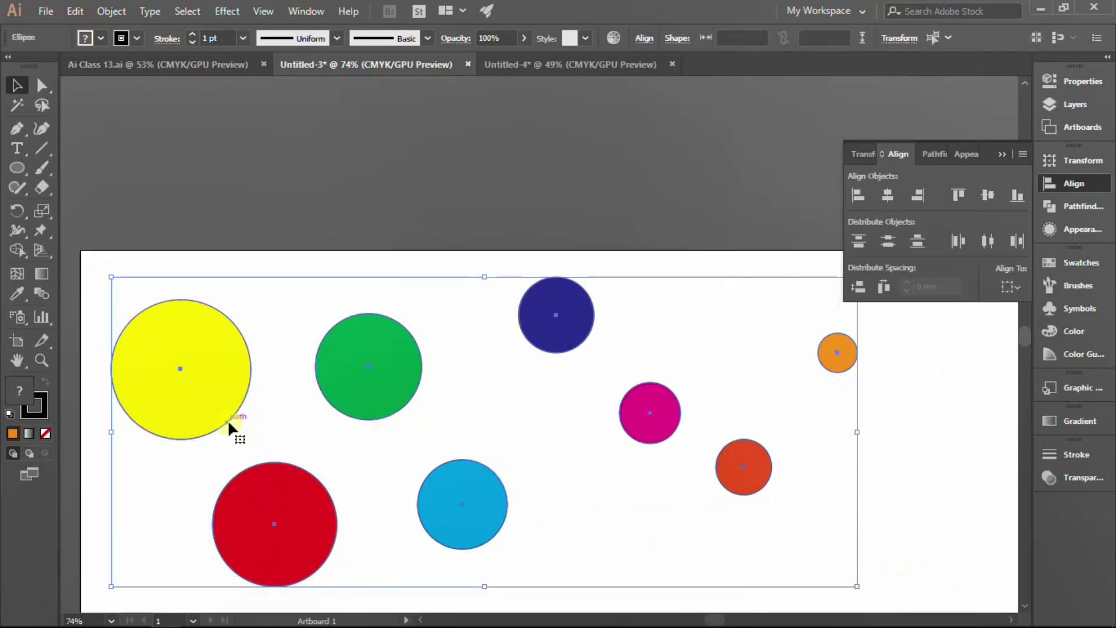
{"action": "left_click", "coordinate": [1020, 284]}
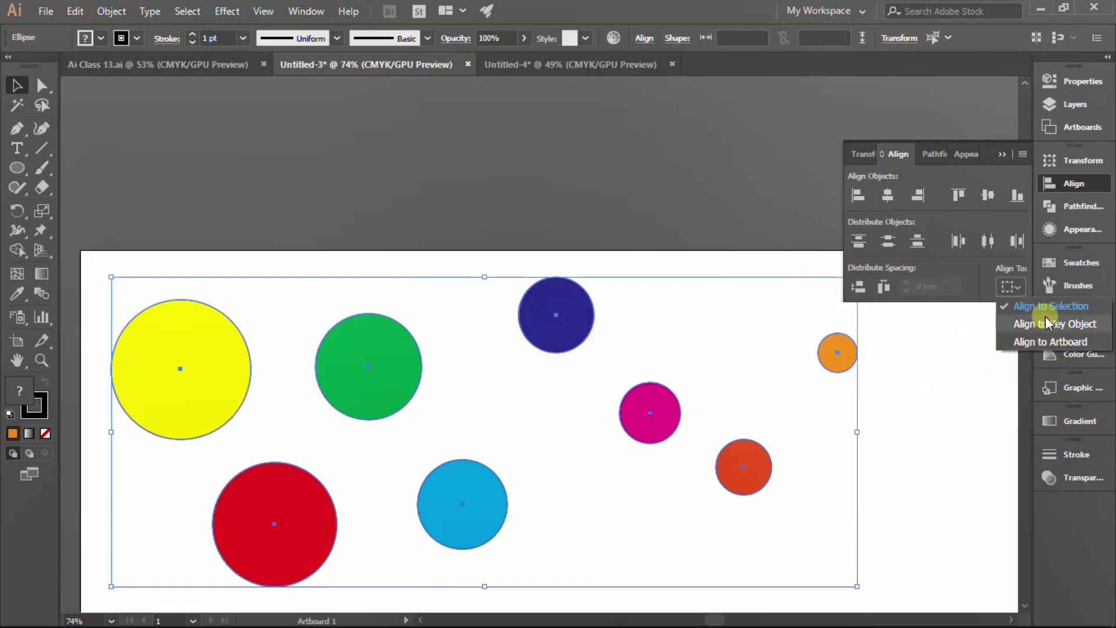
{"action": "left_click", "coordinate": [979, 314]}
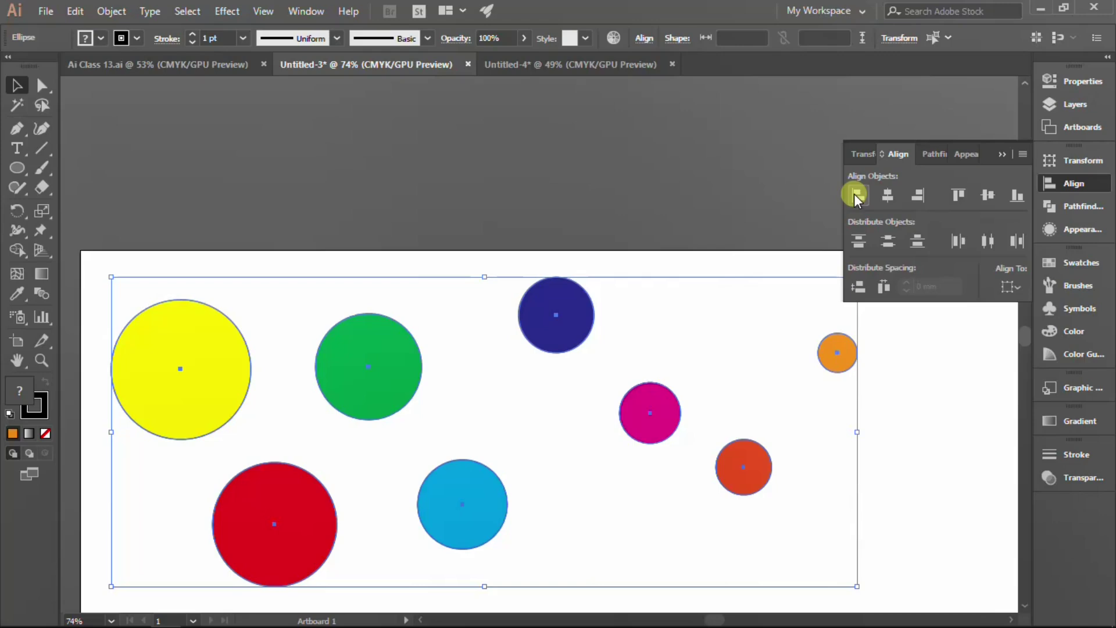
{"action": "left_click", "coordinate": [856, 194]}
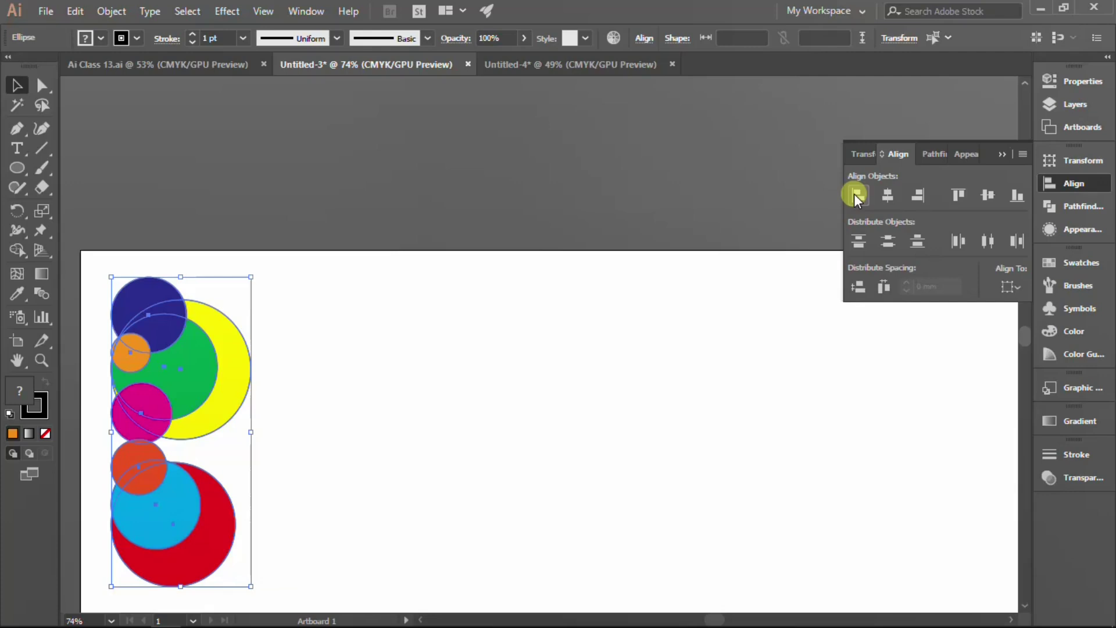
{"action": "key", "text": "ctrl+z"}
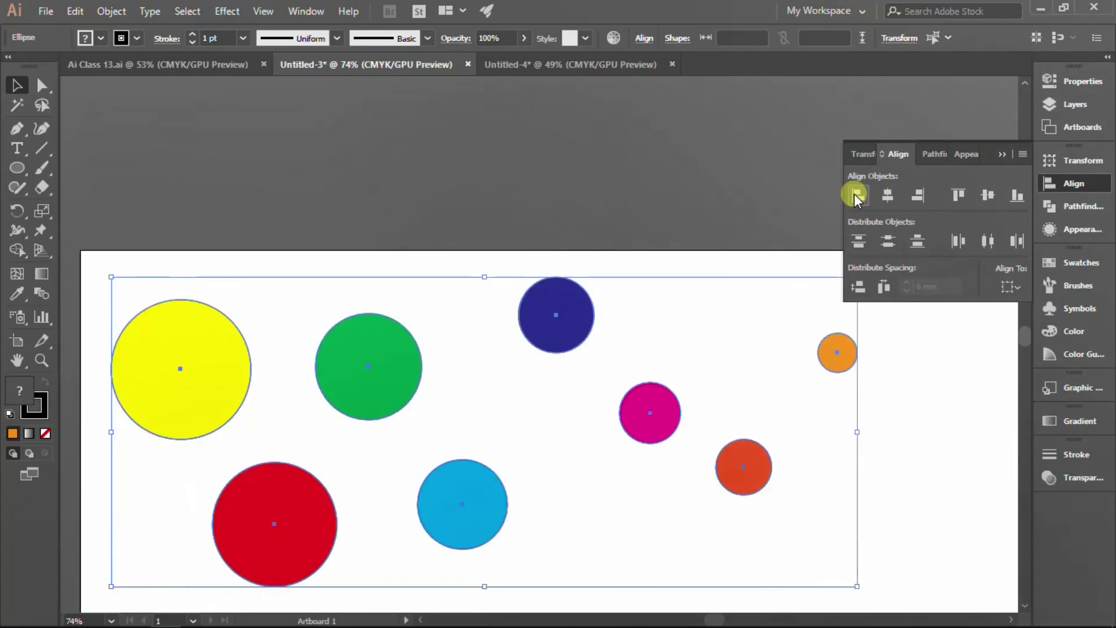
{"action": "left_click", "coordinate": [888, 196]}
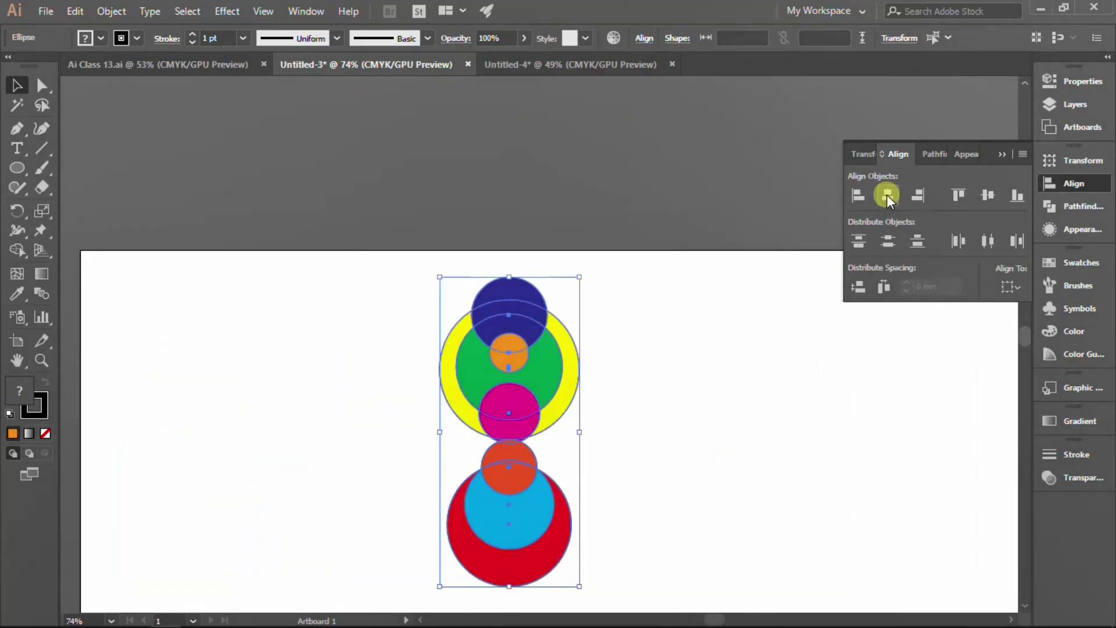
{"action": "key", "text": "ctrl+z"}
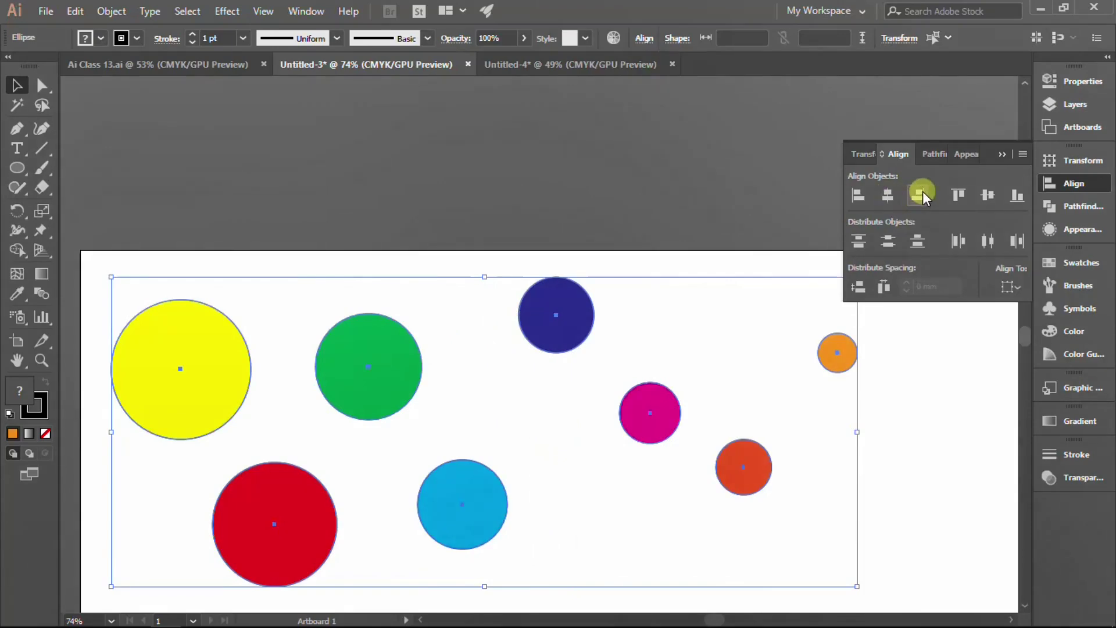
{"action": "left_click", "coordinate": [922, 191]}
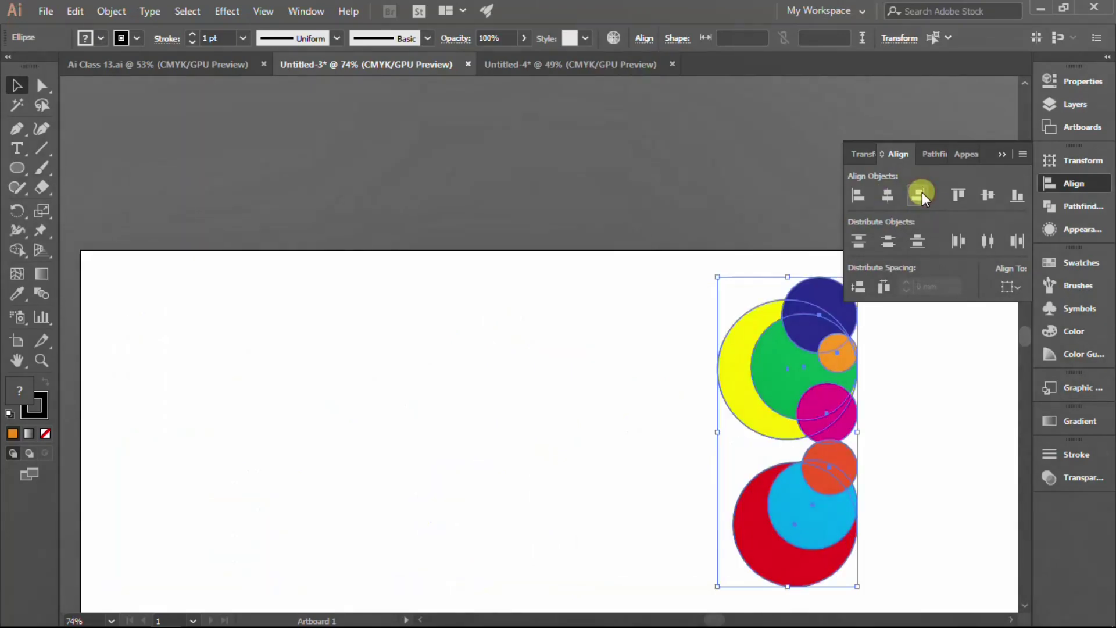
{"action": "key", "text": "ctrl+z"}
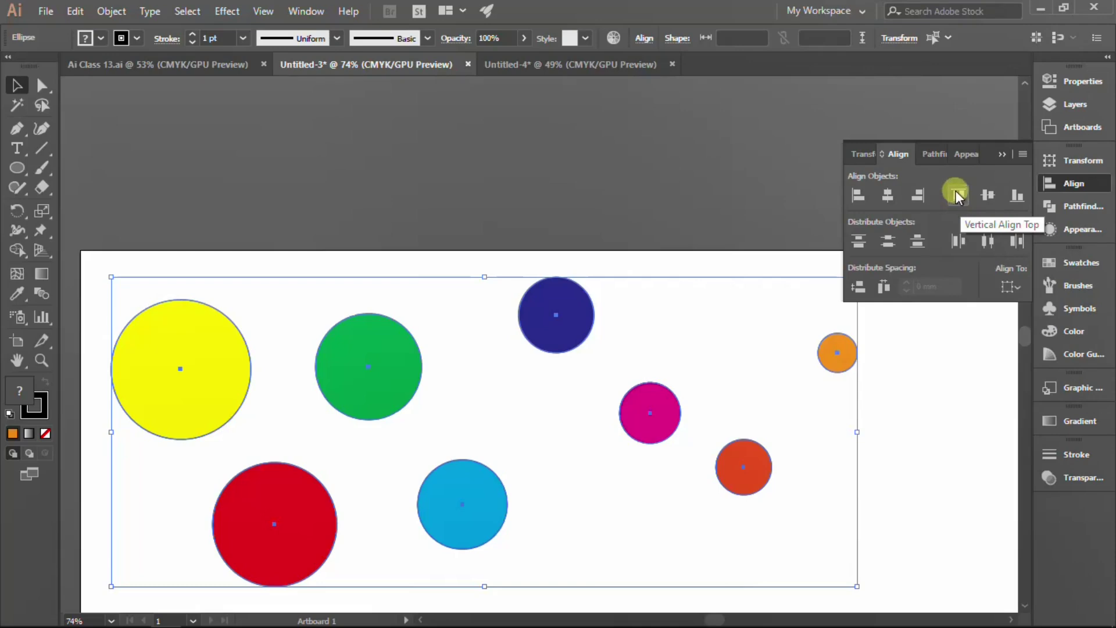
Step: Try top, center and bottom alignment, settle on Vertical Align Center, then Horizontal Distribute Left
{"action": "left_click", "coordinate": [961, 190]}
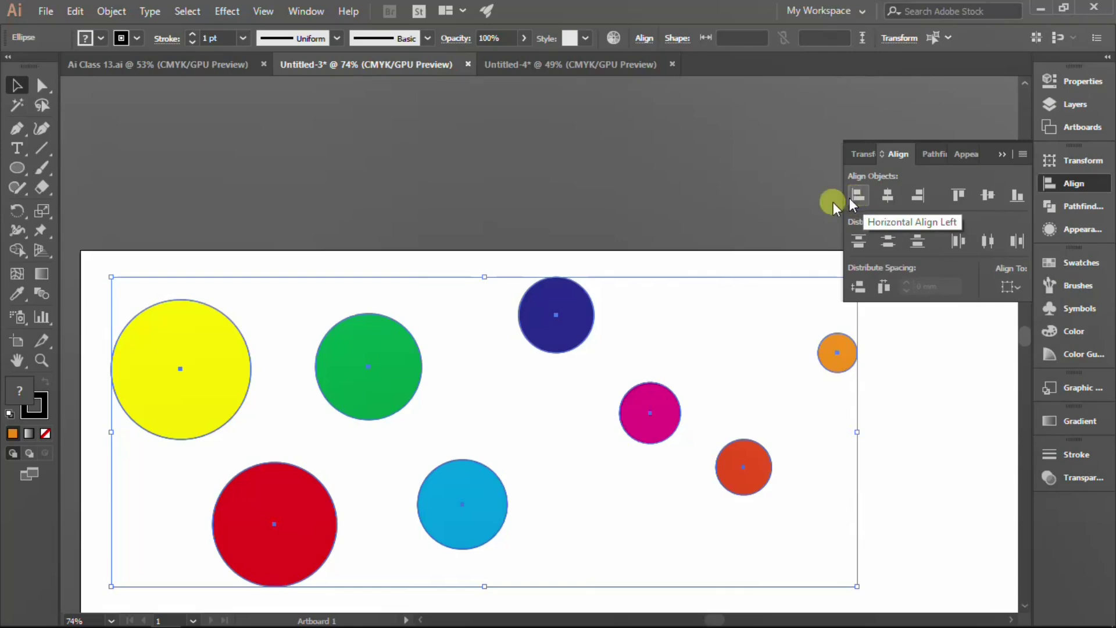
{"action": "left_click", "coordinate": [958, 196]}
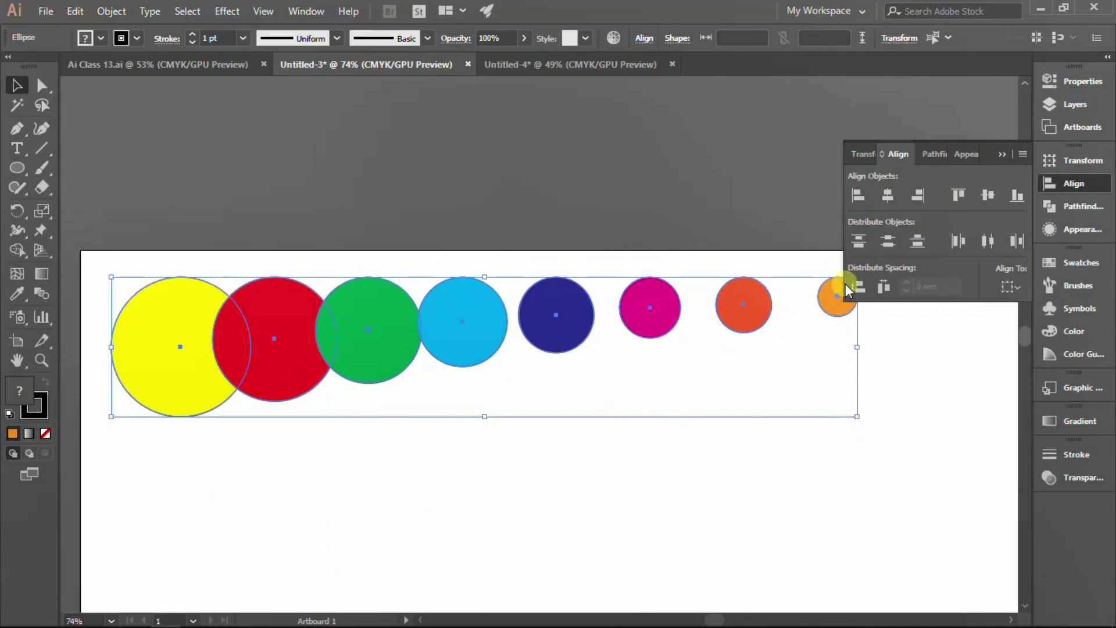
{"action": "left_click", "coordinate": [990, 194]}
{"action": "left_click", "coordinate": [1016, 197]}
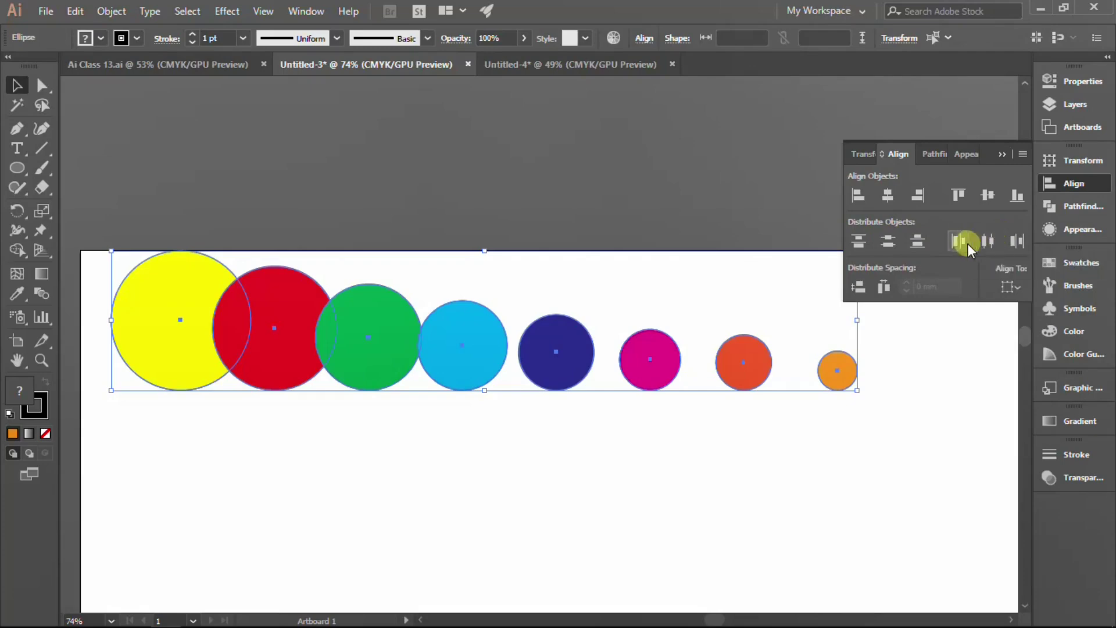
{"action": "left_click", "coordinate": [988, 195]}
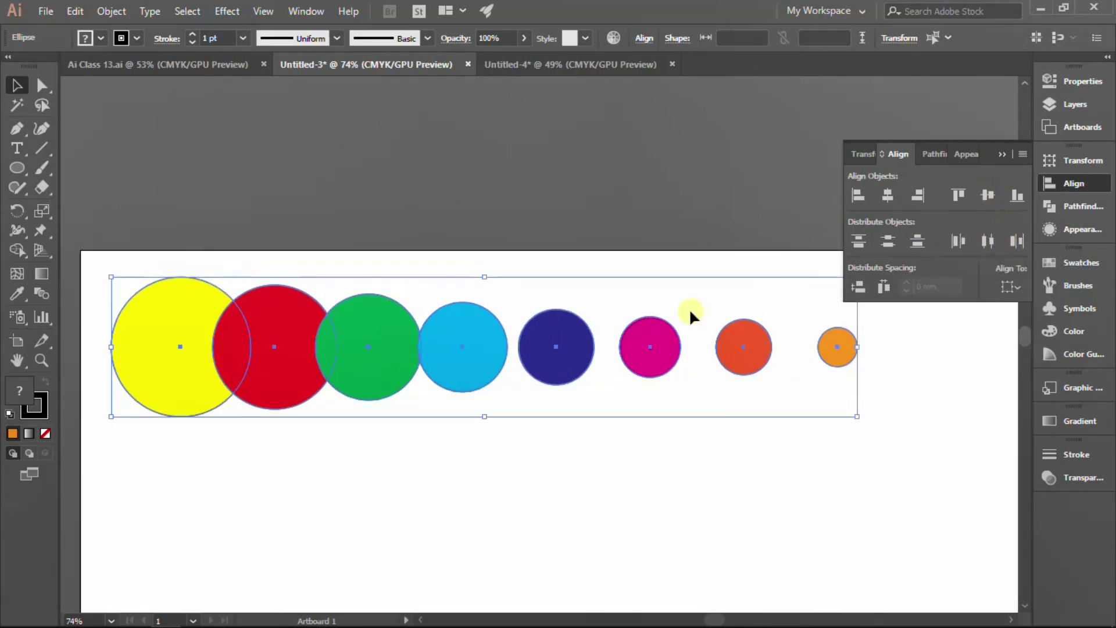
{"action": "left_click", "coordinate": [959, 242]}
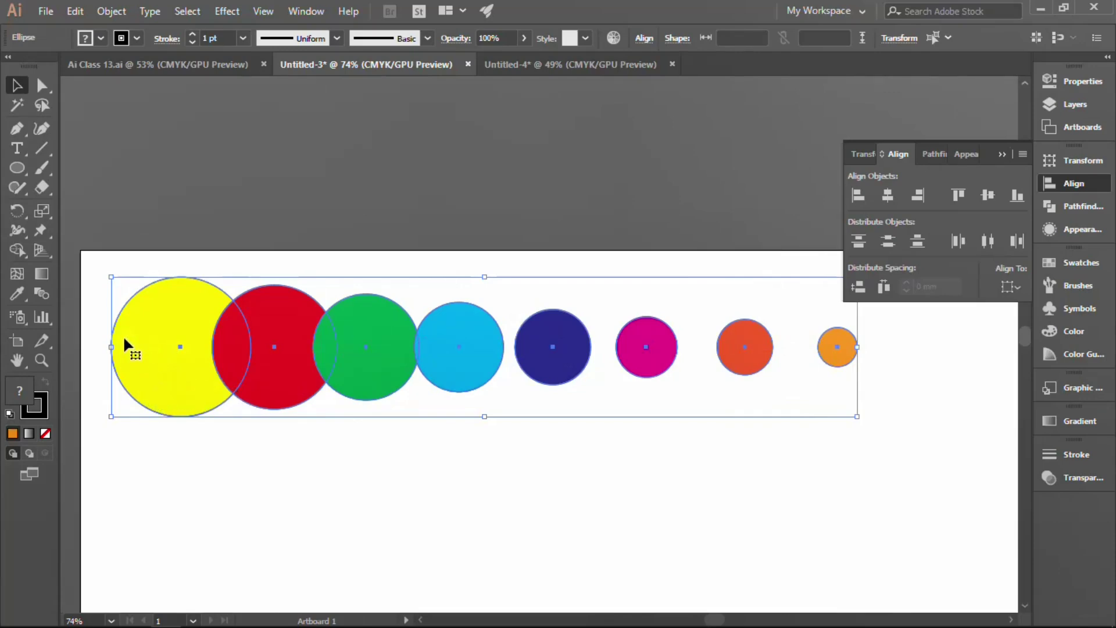
{"action": "left_click", "coordinate": [40, 148]}
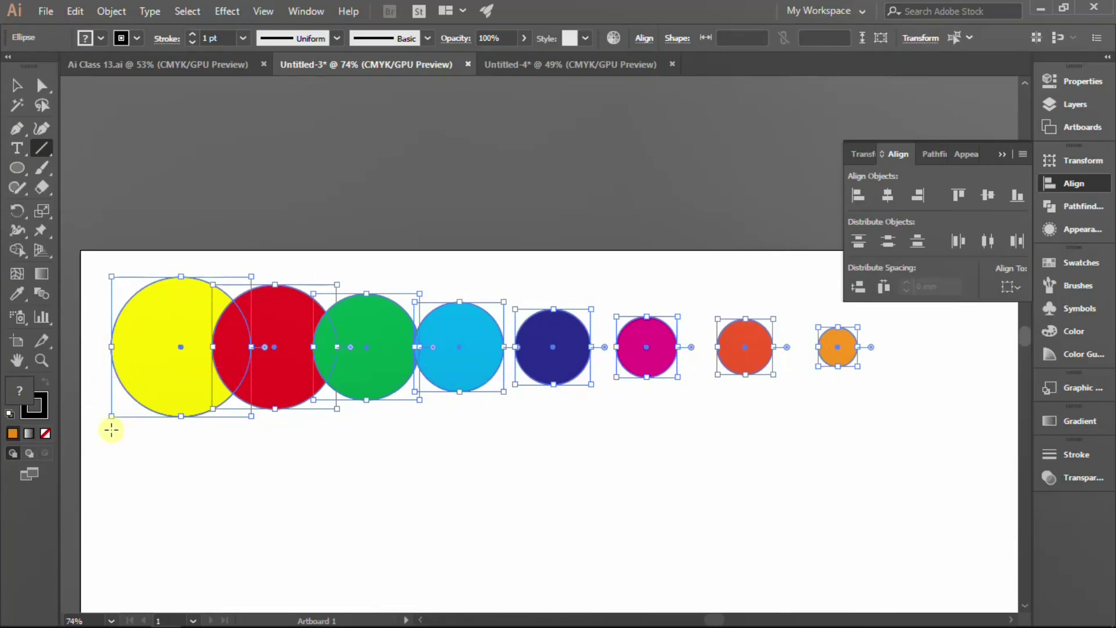
Step: Draw a short line under the yellow circle and give it a 6 pt stroke
{"action": "left_click_drag", "start_coordinate": [111, 430], "coordinate": [213, 428]}
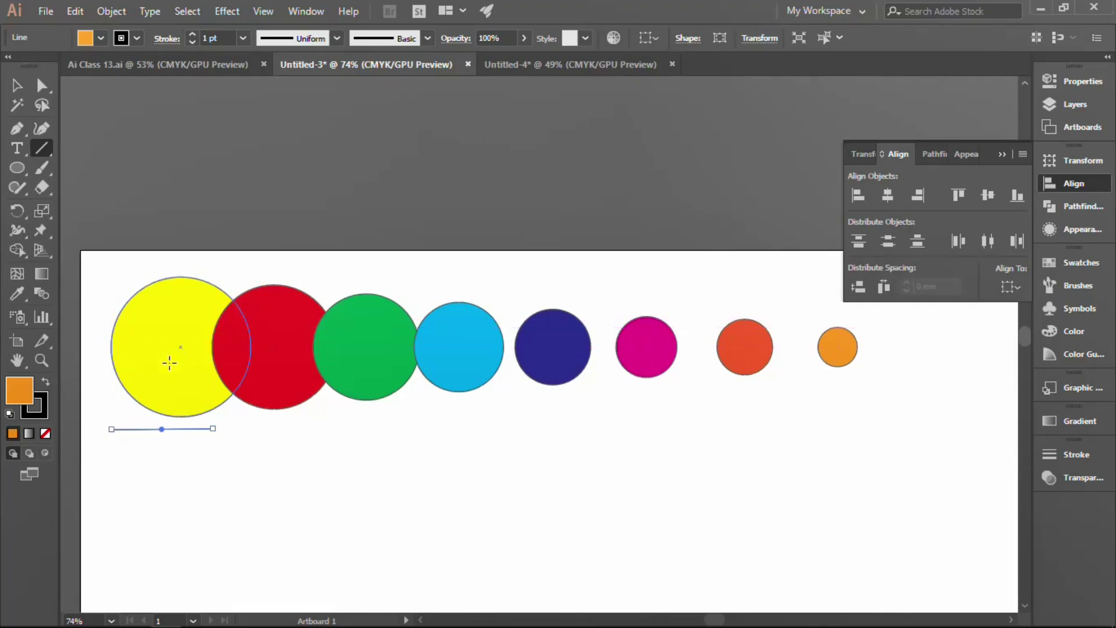
{"action": "left_click_drag", "start_coordinate": [181, 347], "coordinate": [197, 75]}
{"action": "left_click", "coordinate": [244, 36]}
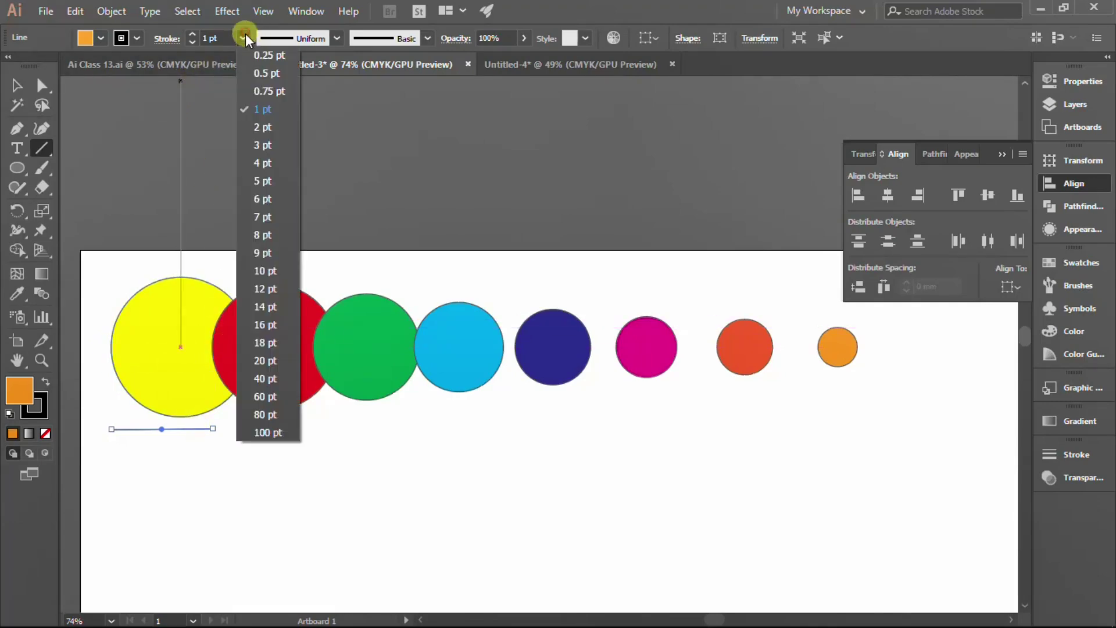
{"action": "left_click", "coordinate": [268, 200]}
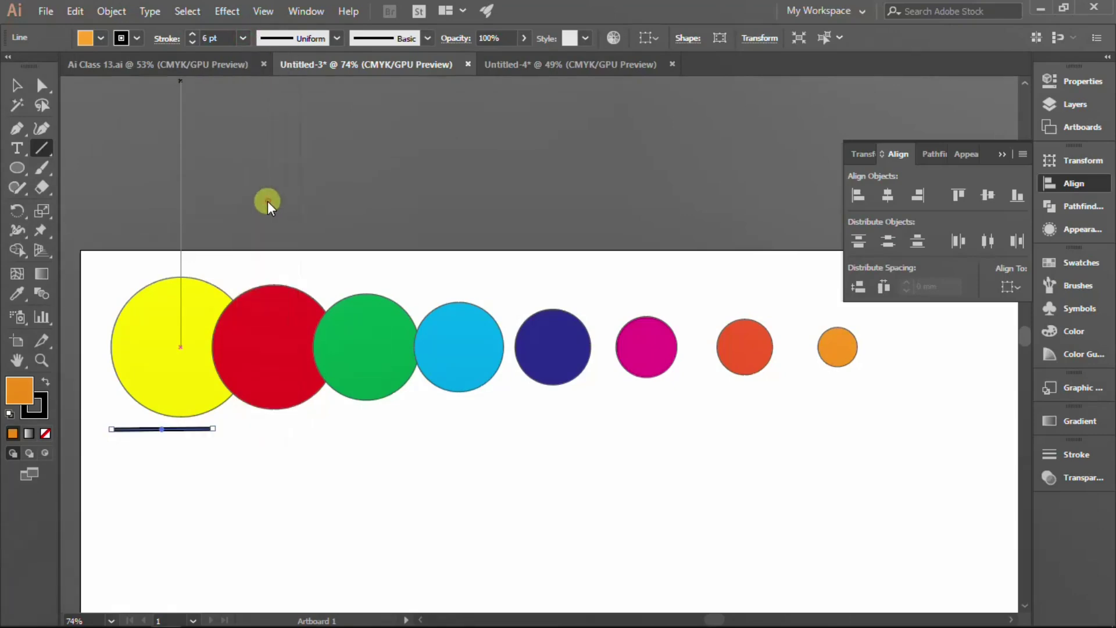
{"action": "left_click", "coordinate": [17, 86]}
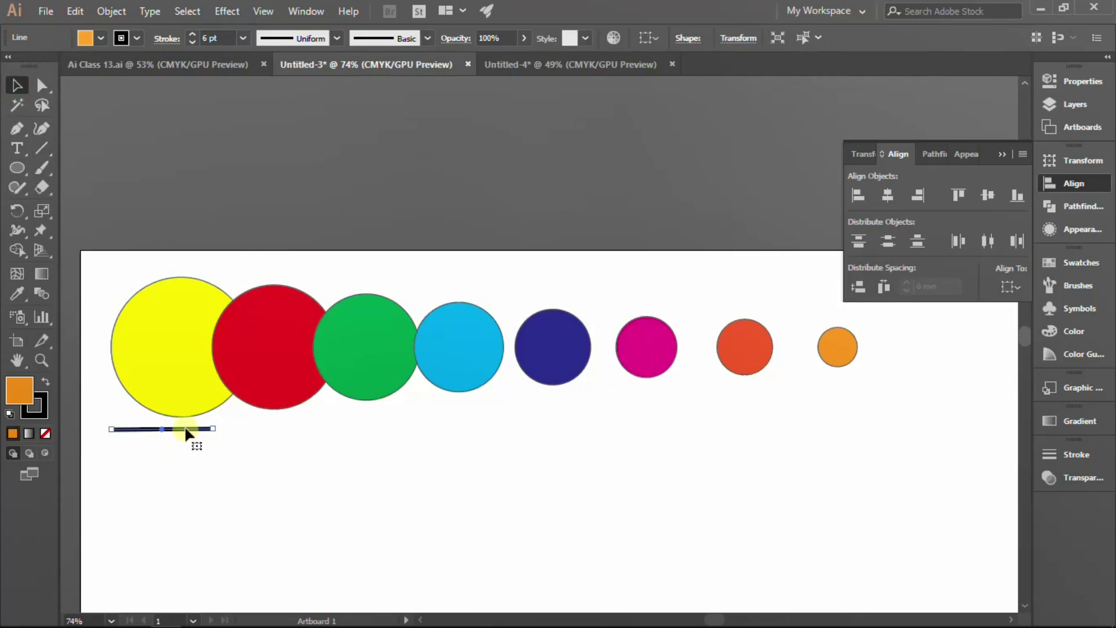
Step: Move the 6 pt line so it sits between the last two circles at the row's right end
{"action": "left_click_drag", "start_coordinate": [183, 428], "coordinate": [184, 347]}
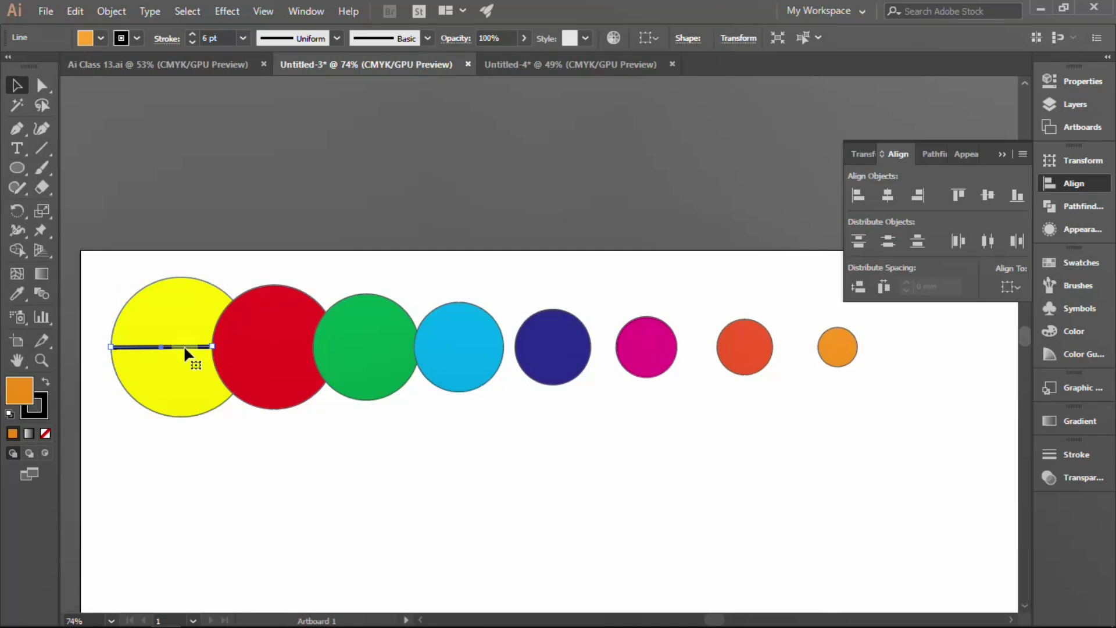
{"action": "left_click_drag", "start_coordinate": [183, 344], "coordinate": [814, 369]}
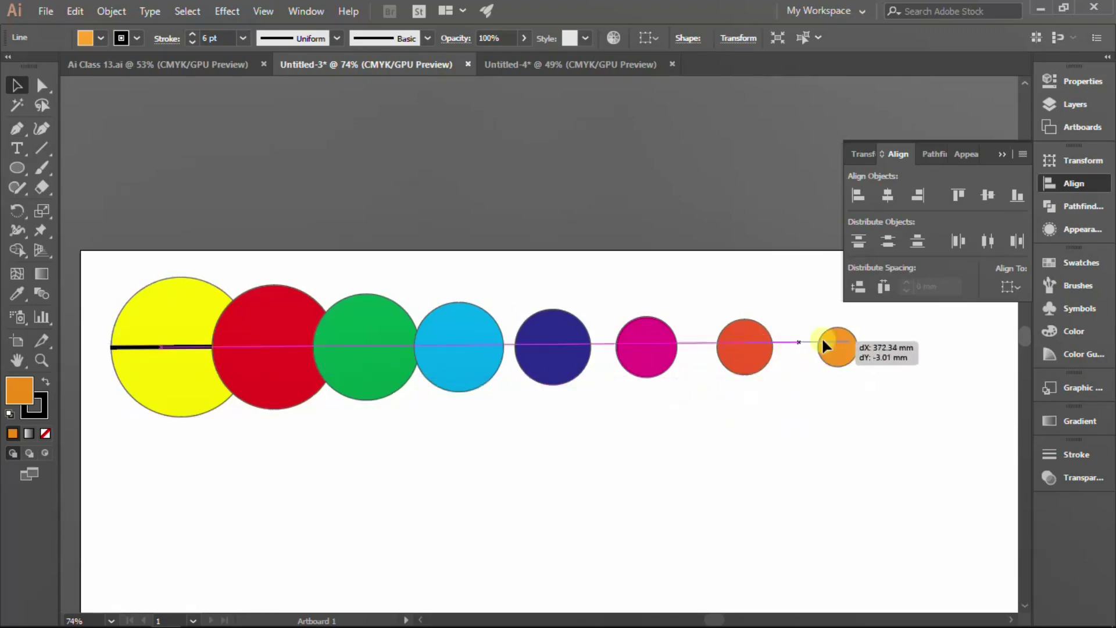
{"action": "mouse_move", "coordinate": [814, 369]}
{"action": "left_mouse_down"}
{"action": "mouse_move", "coordinate": [281, 347]}
{"action": "mouse_move", "coordinate": [813, 384]}
{"action": "mouse_move", "coordinate": [792, 351]}
{"action": "left_mouse_up"}
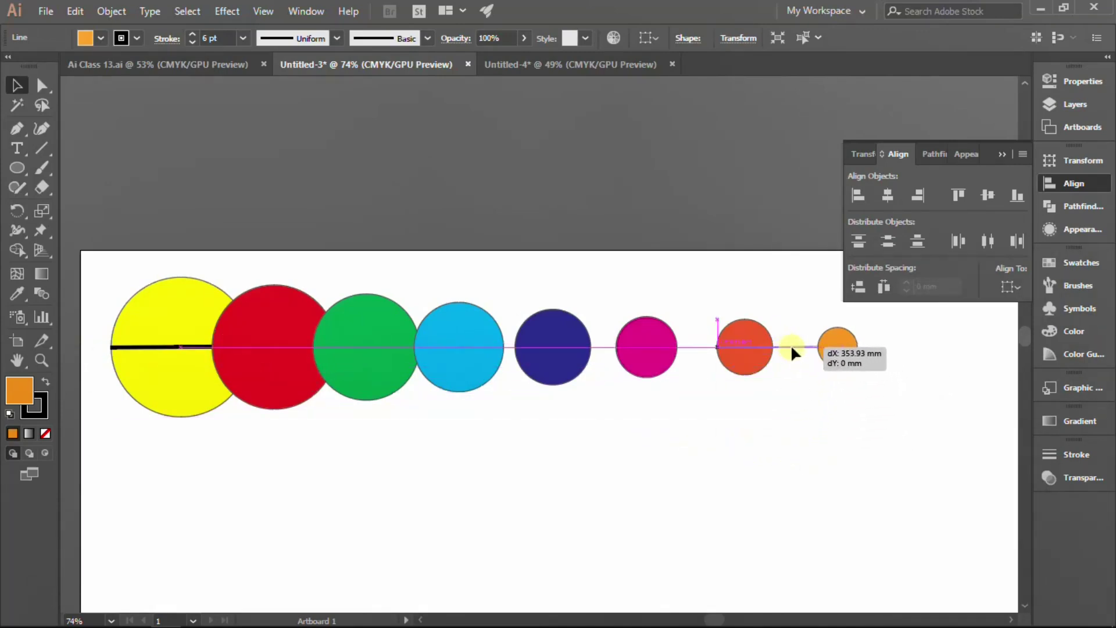
{"action": "left_click_drag", "start_coordinate": [792, 347], "coordinate": [792, 348]}
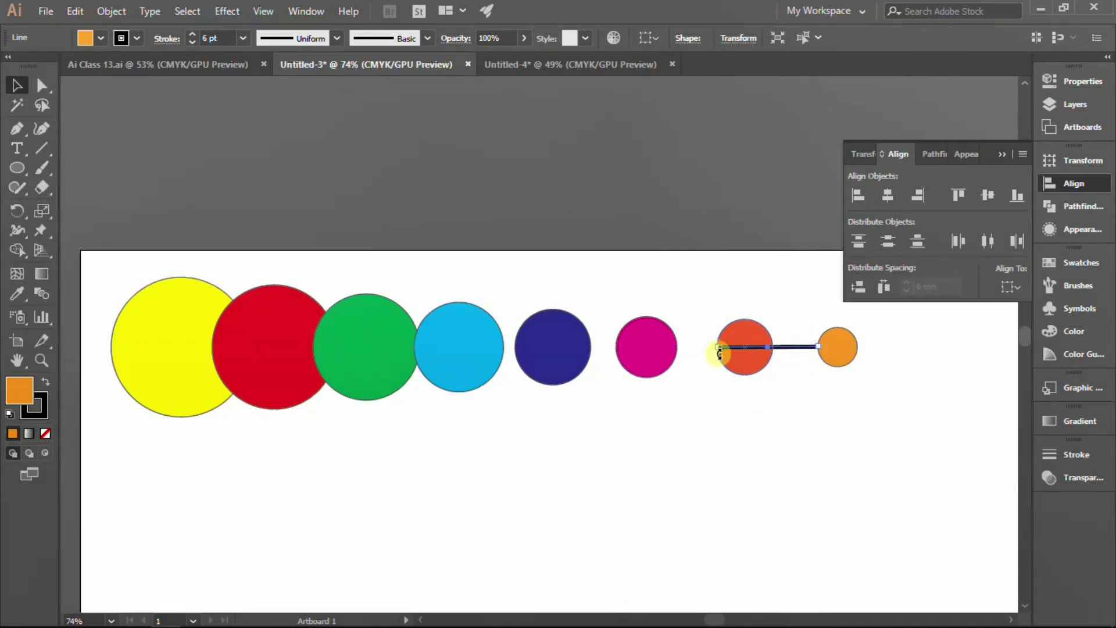
Step: Stretch the line's right endpoint to touch the orange circle and reselect all eight circles
{"action": "left_click", "coordinate": [820, 348]}
{"action": "left_click_drag", "start_coordinate": [813, 346], "coordinate": [832, 430]}
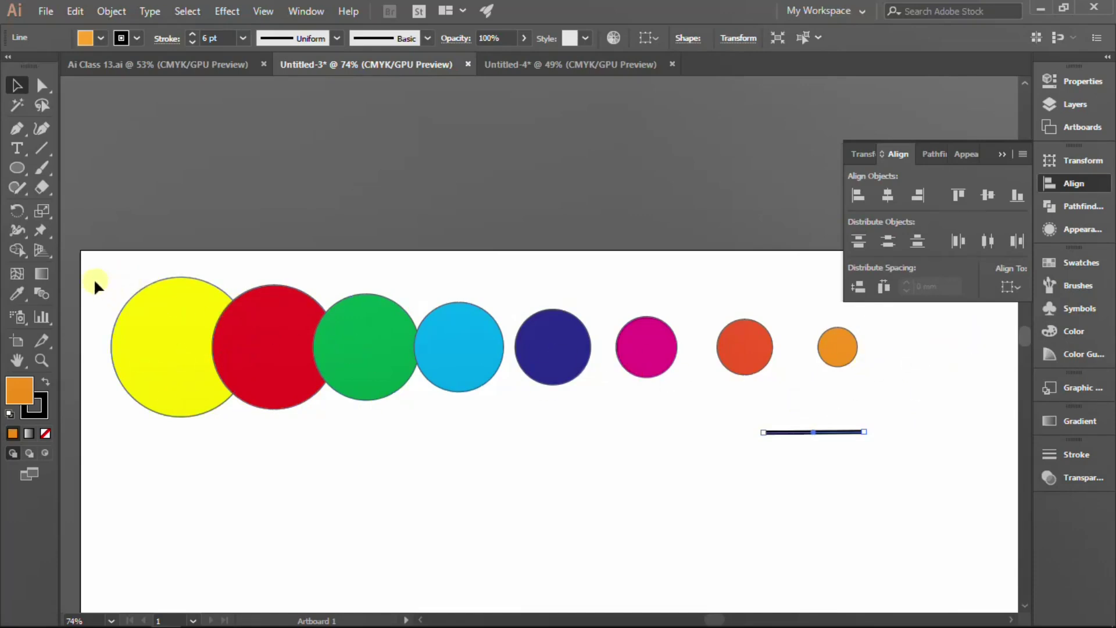
{"action": "left_click_drag", "start_coordinate": [93, 280], "coordinate": [868, 385]}
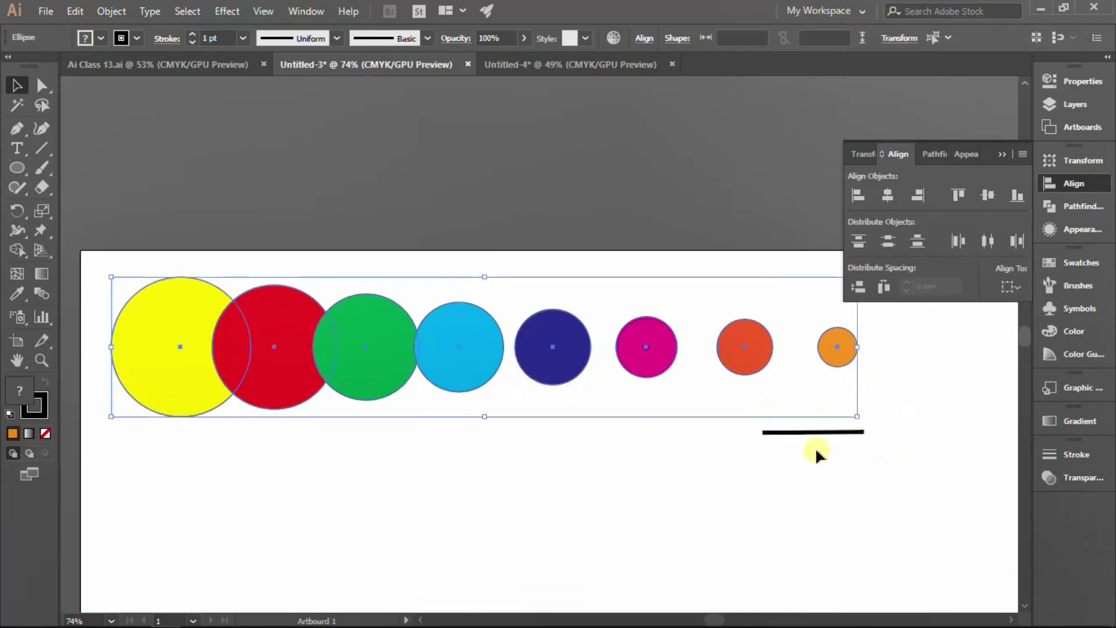
Step: After trying right-edge and centre distribution, give the eight circles equal gaps so none overlap
{"action": "left_click", "coordinate": [1012, 241]}
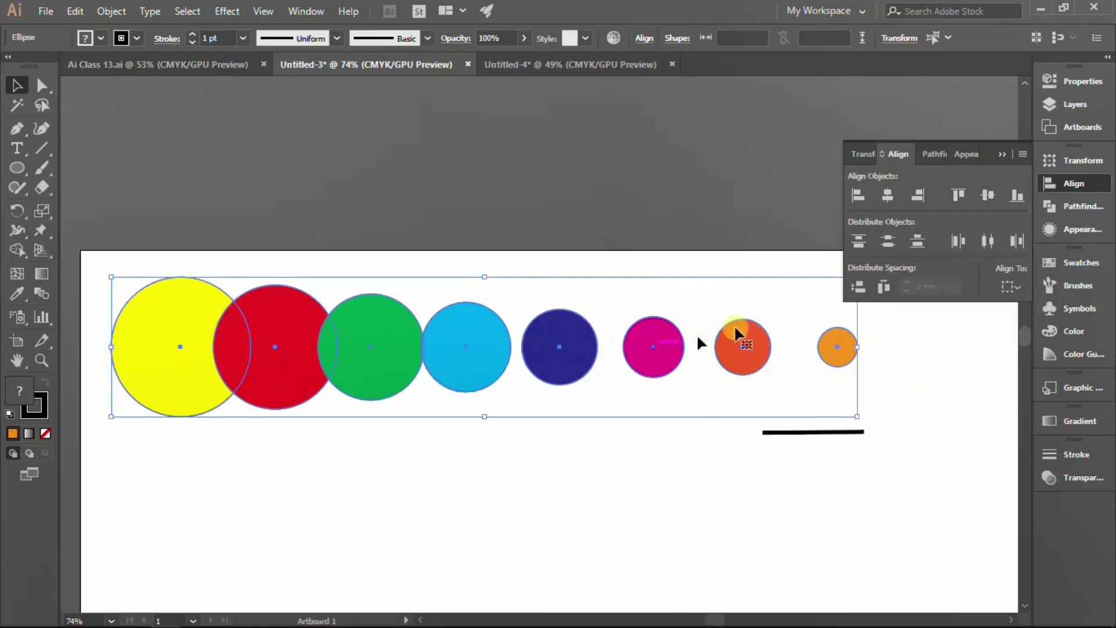
{"action": "left_click", "coordinate": [992, 242]}
{"action": "left_click", "coordinate": [235, 349]}
{"action": "left_click", "coordinate": [250, 344]}
{"action": "left_click", "coordinate": [888, 284]}
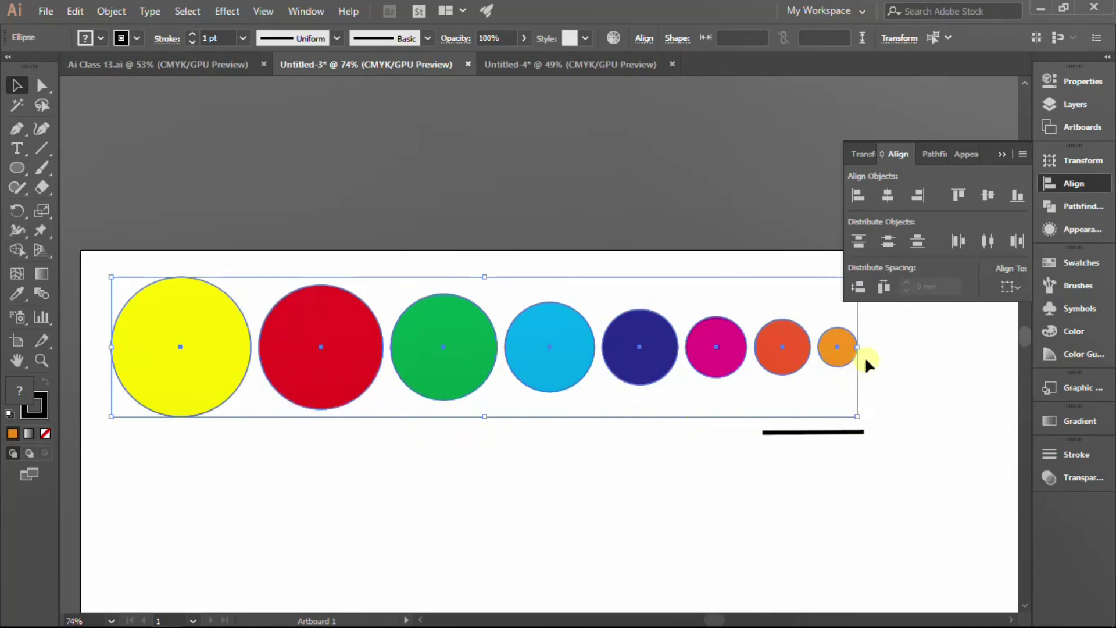
Step: In Untitled-4, select the scattered circles and horizontally centre them into one vertical column
{"action": "left_click", "coordinate": [574, 64]}
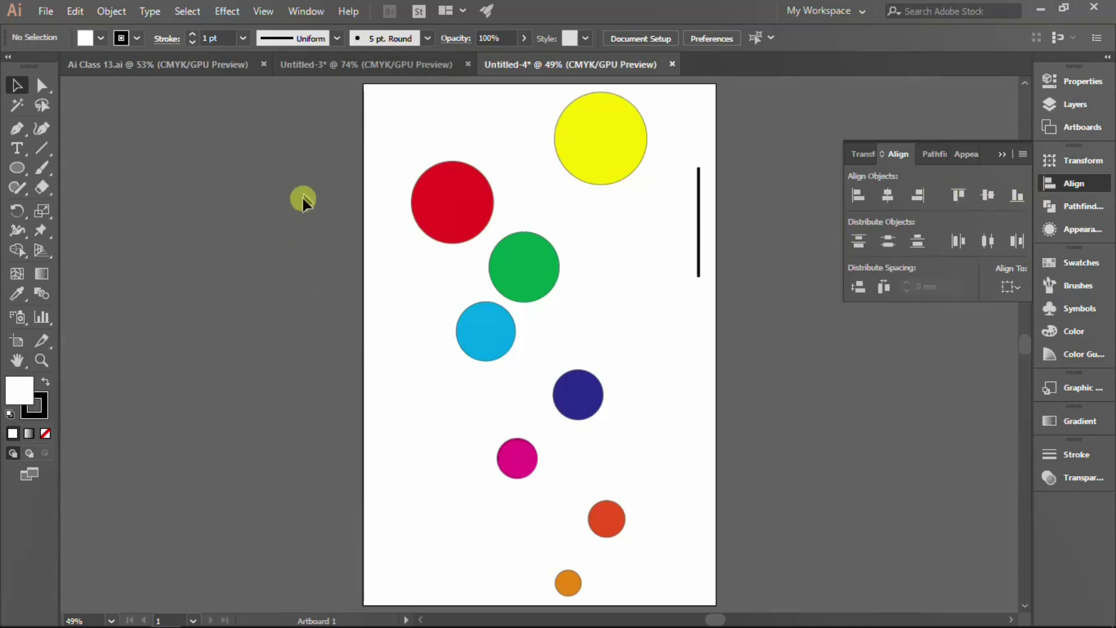
{"action": "left_click_drag", "start_coordinate": [403, 99], "coordinate": [647, 578]}
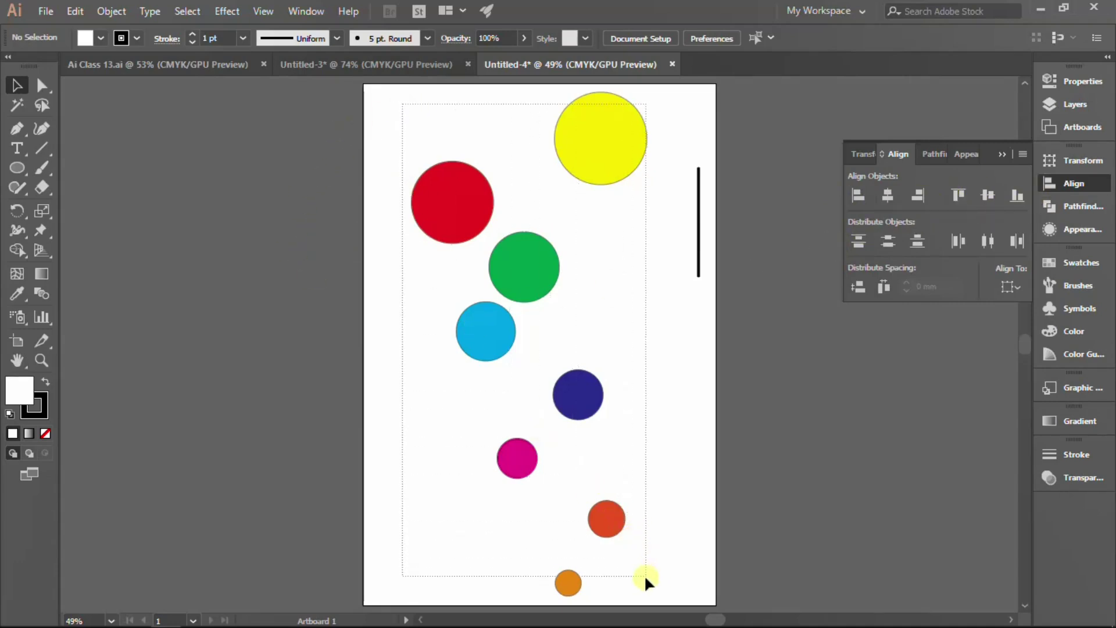
{"action": "left_click", "coordinate": [855, 194]}
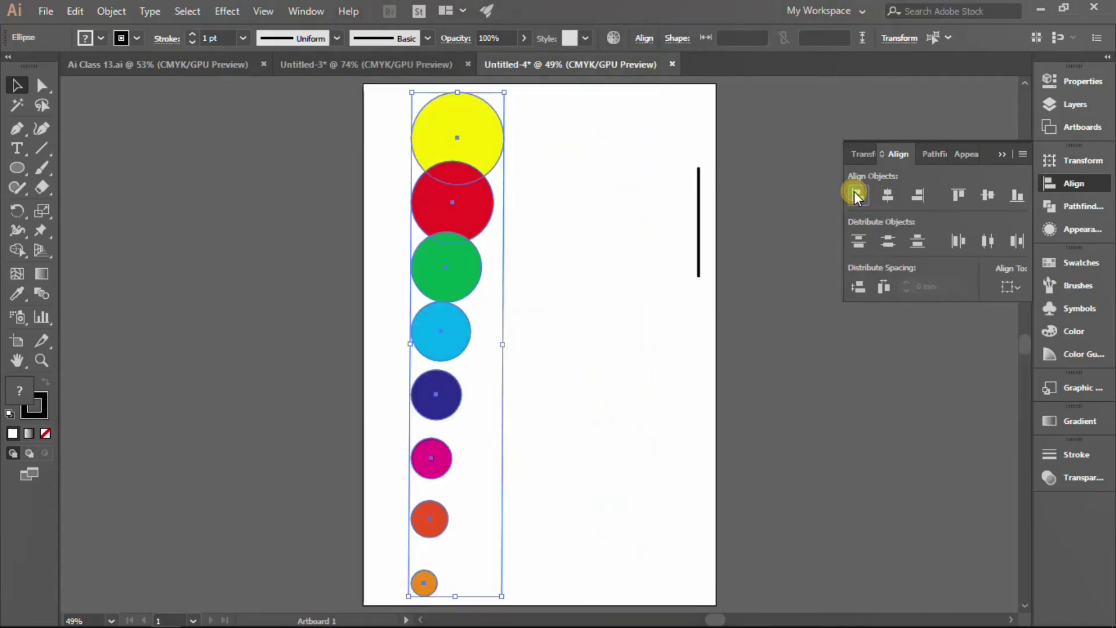
{"action": "left_click", "coordinate": [888, 196]}
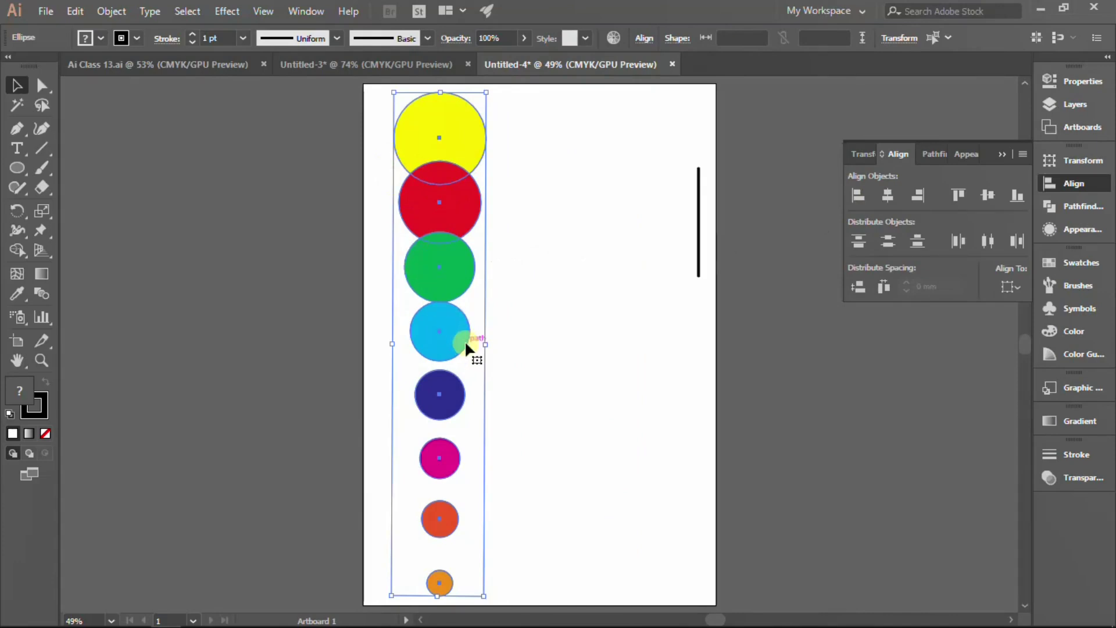
{"action": "key", "text": "ctrl+z"}
{"action": "key", "text": "ctrl+z"}
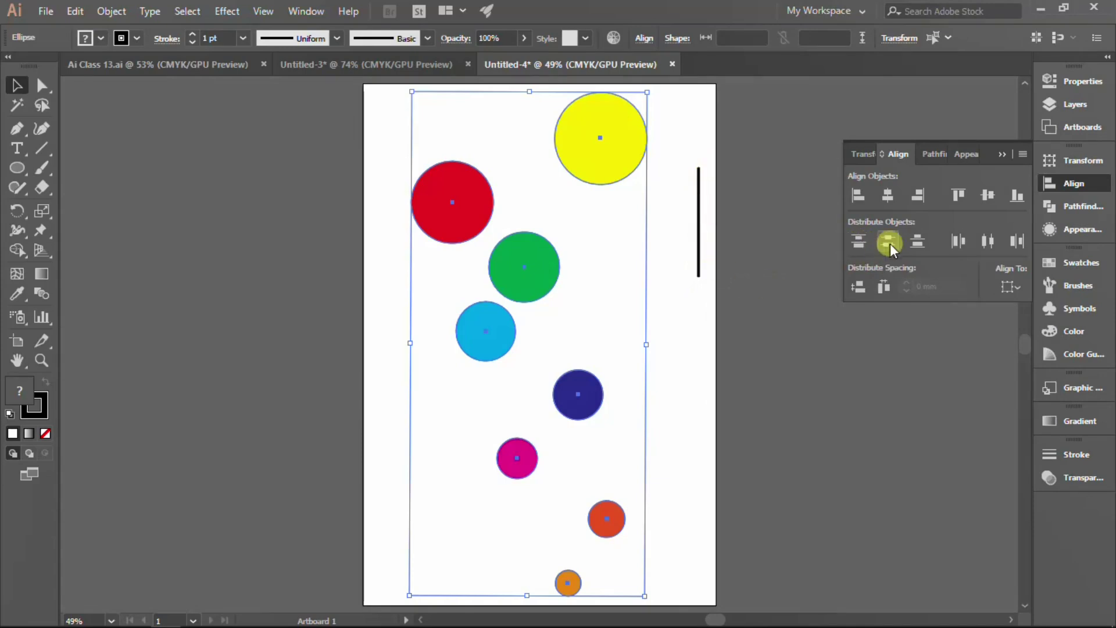
{"action": "left_click", "coordinate": [859, 242]}
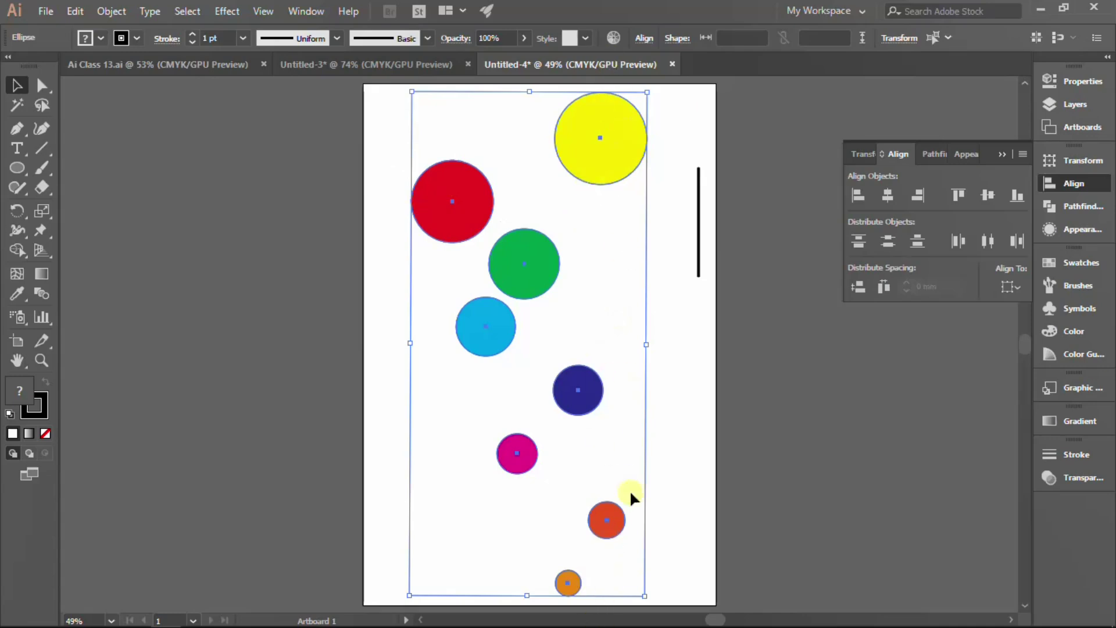
{"action": "left_click", "coordinate": [889, 195]}
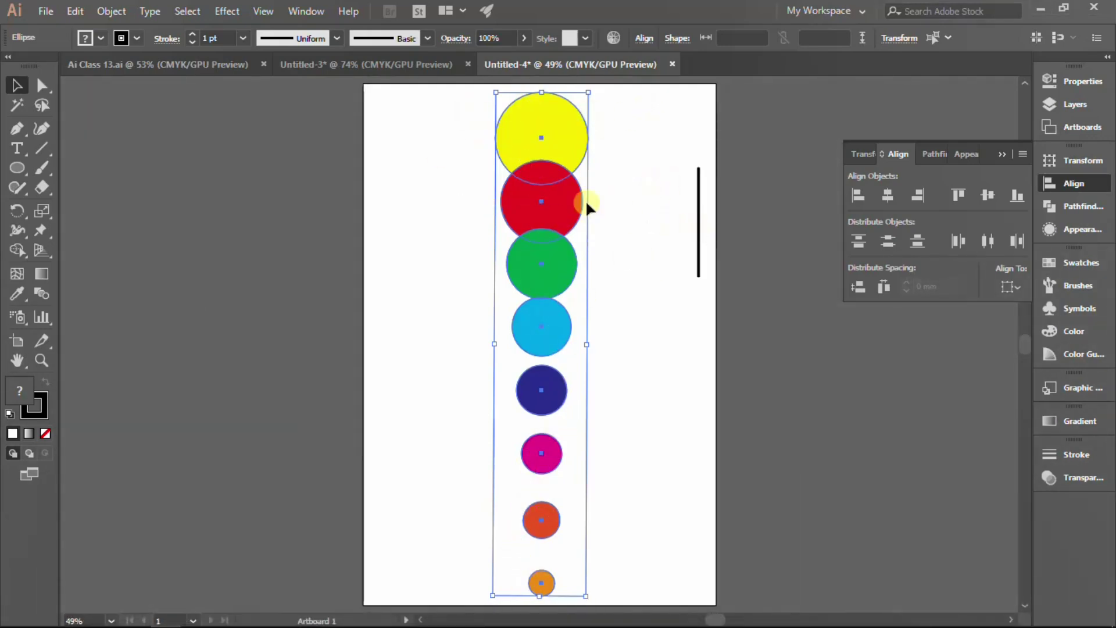
Step: Try equal horizontal spacing, a centred column, and equal vertical gaps on the circles
{"action": "left_click", "coordinate": [884, 285]}
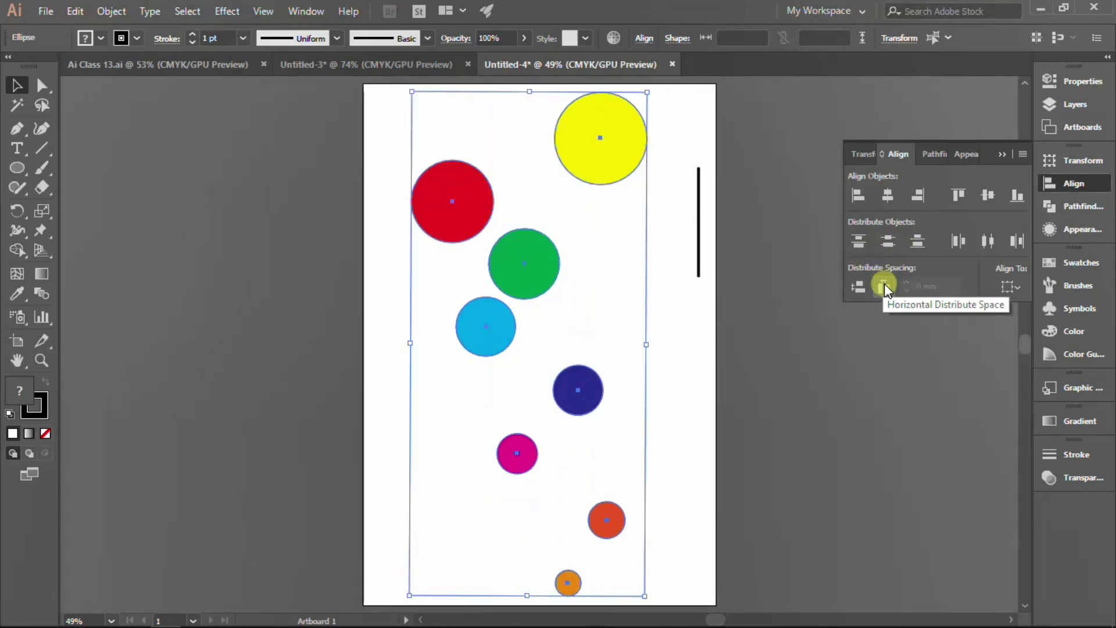
{"action": "left_click", "coordinate": [884, 287]}
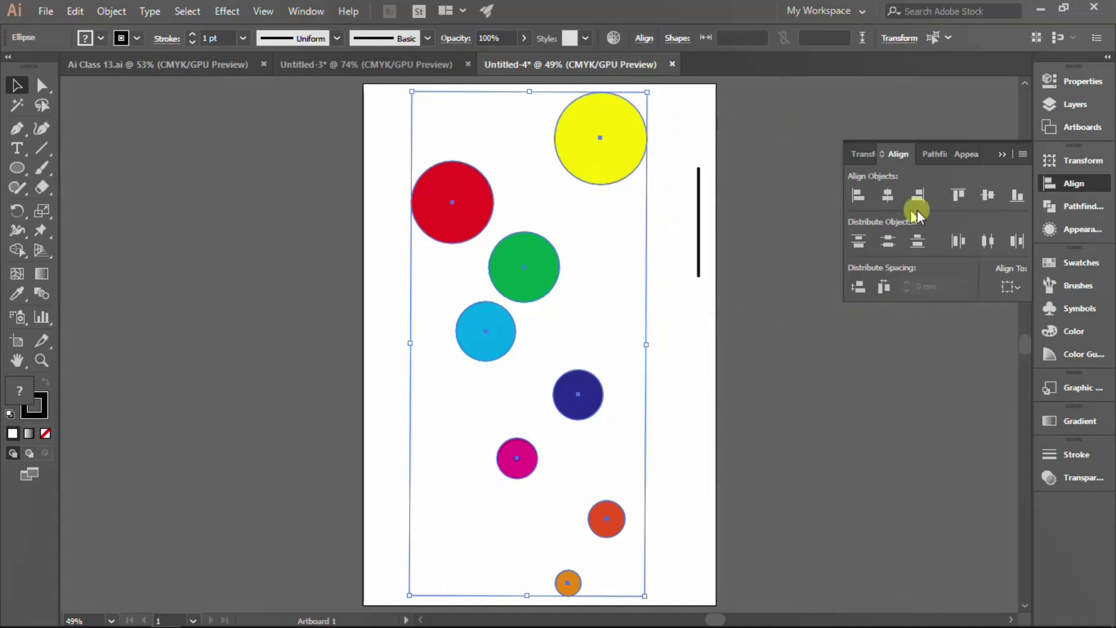
{"action": "left_click", "coordinate": [887, 196]}
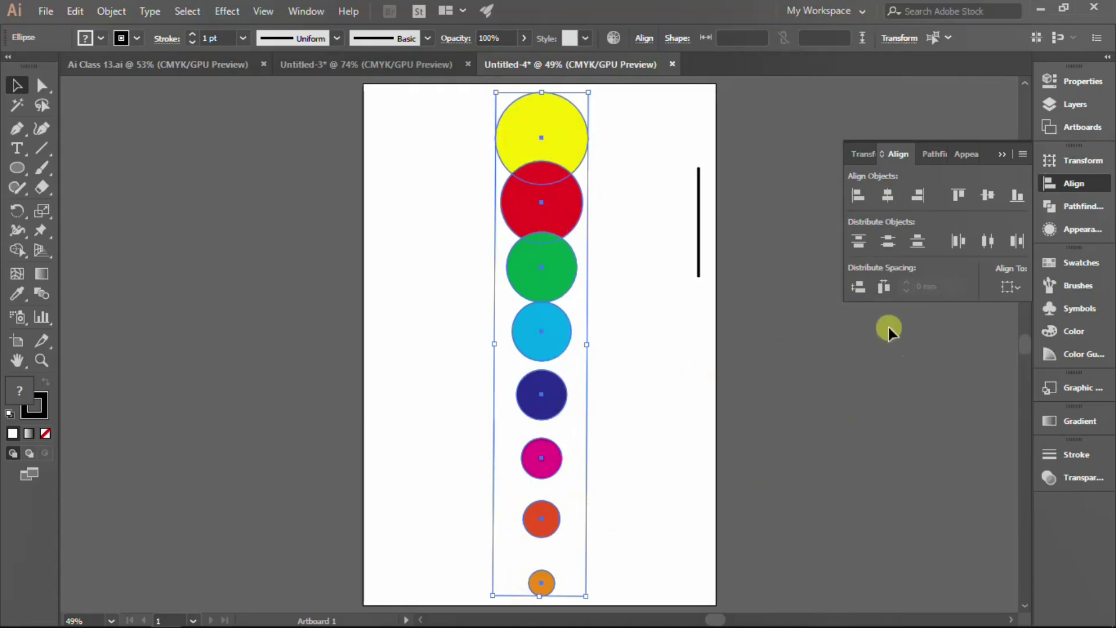
{"action": "left_click", "coordinate": [860, 287]}
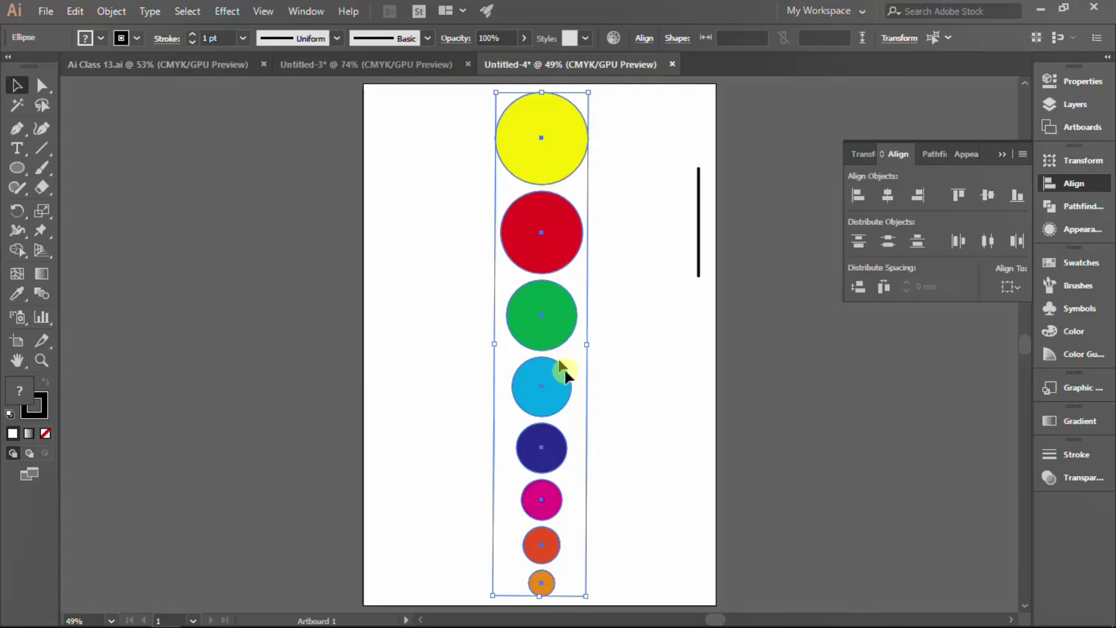
Step: Check the Align To reference options, reselect the circles, and undo them back to their scattered positions
{"action": "left_click", "coordinate": [1019, 283]}
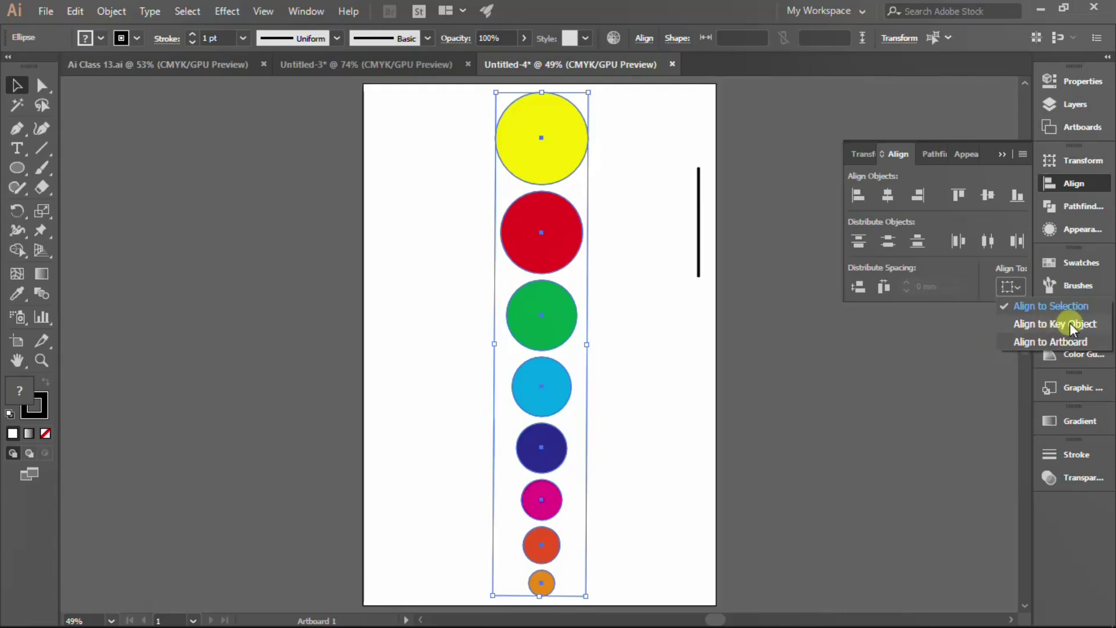
{"action": "left_click", "coordinate": [557, 548]}
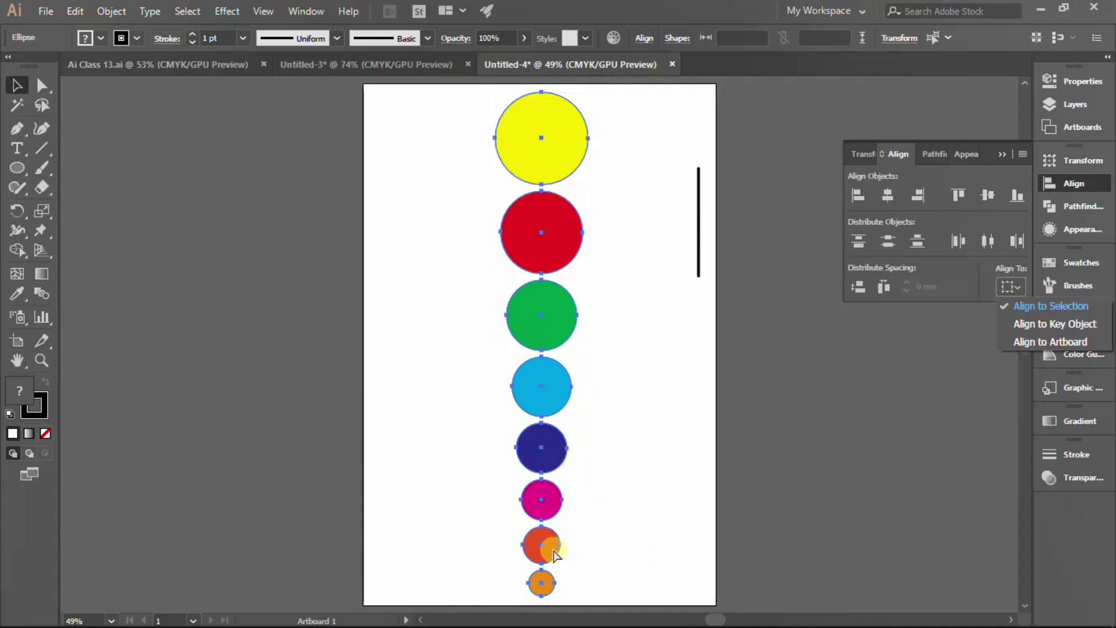
{"action": "left_click", "coordinate": [550, 549]}
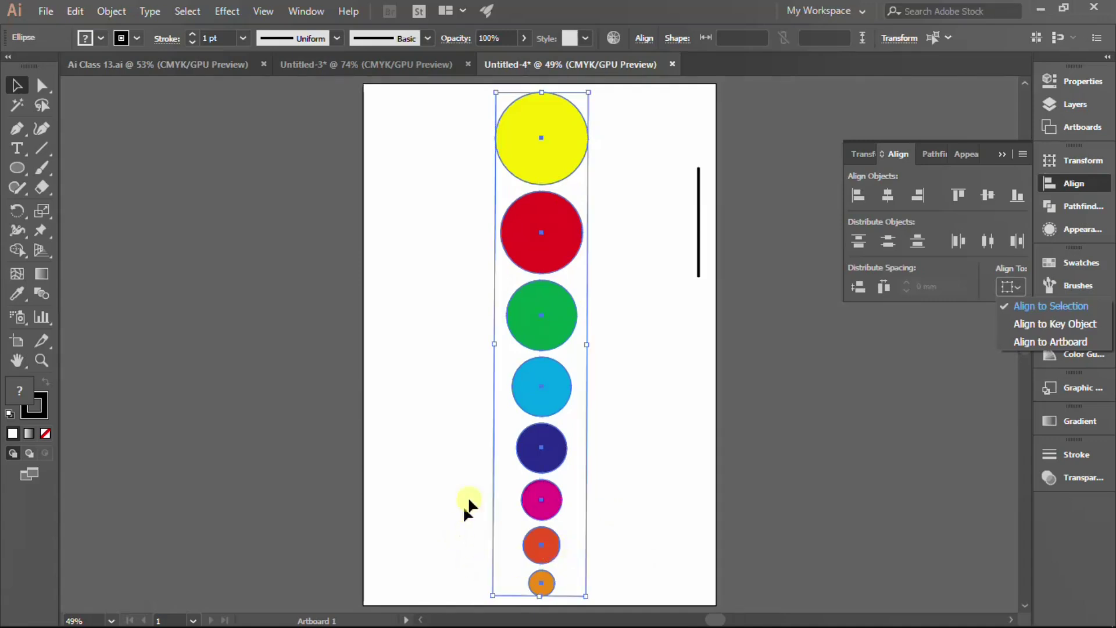
{"action": "left_click", "coordinate": [1004, 153]}
{"action": "left_click", "coordinate": [646, 334]}
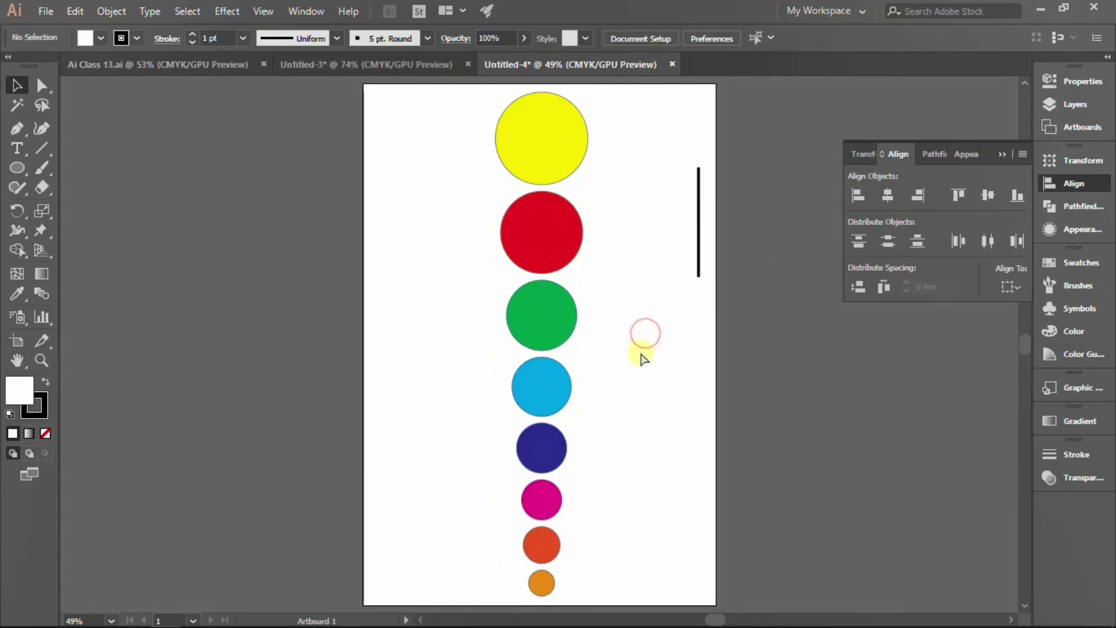
{"action": "key", "text": "ctrl+z"}
{"action": "key", "text": "ctrl+z"}
{"action": "key", "text": "ctrl+z"}
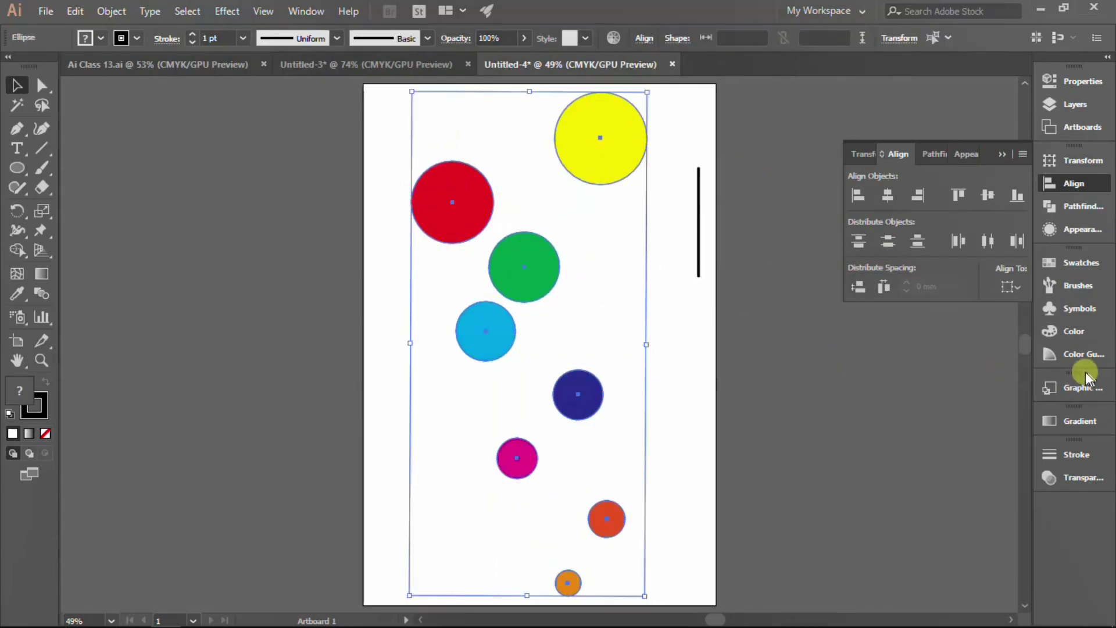
Step: Set the Align To reference to Key Object and reselect all the circles
{"action": "left_click", "coordinate": [1015, 285]}
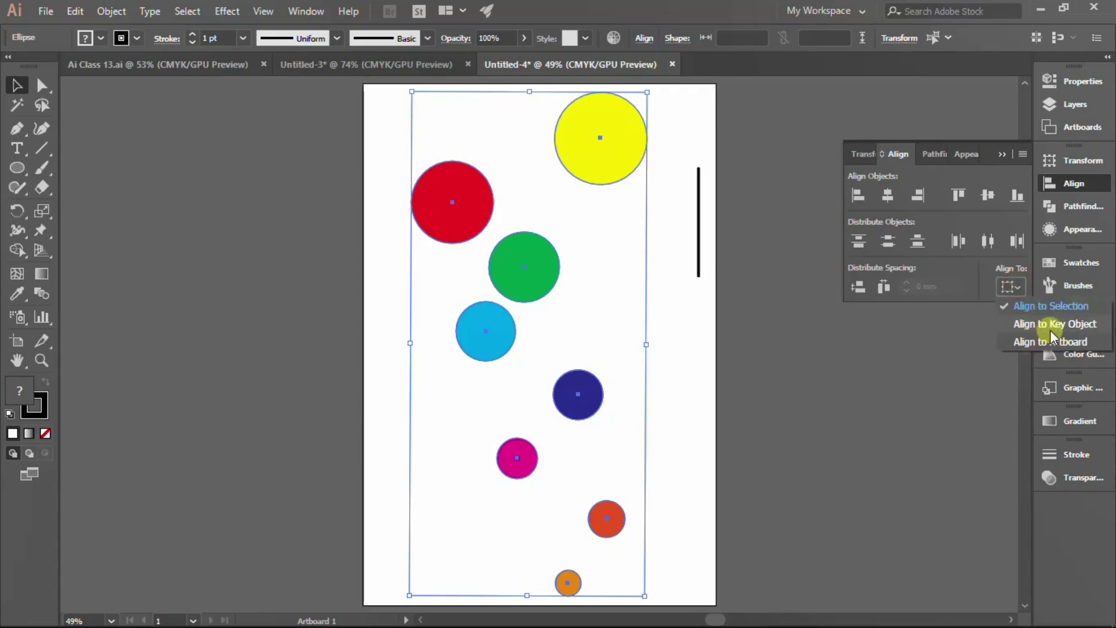
{"action": "left_click", "coordinate": [1052, 326]}
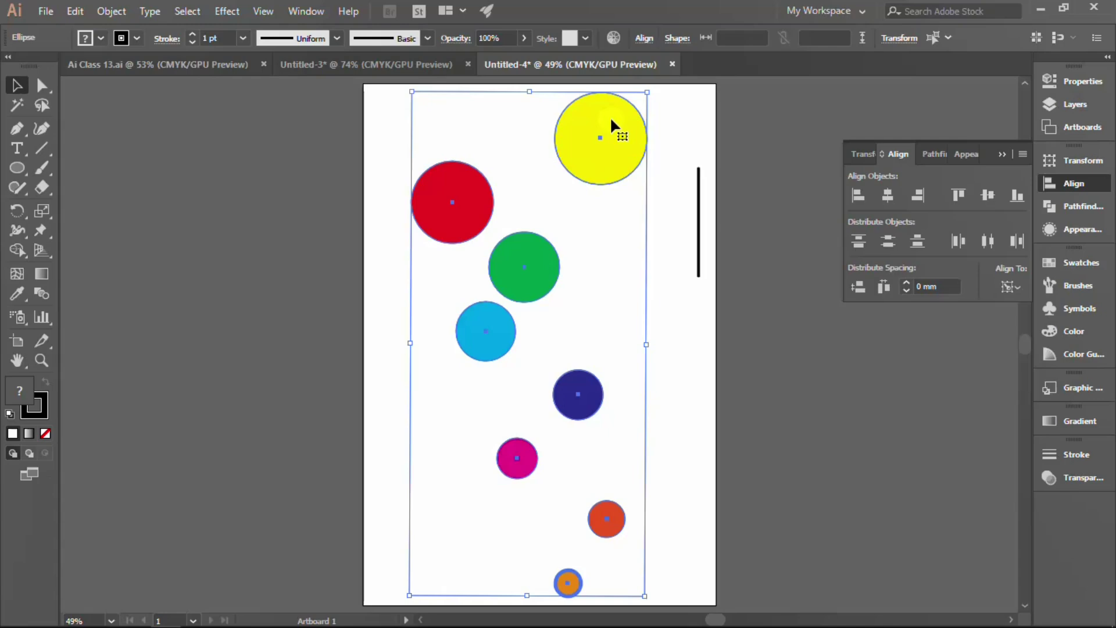
{"action": "left_click", "coordinate": [772, 332]}
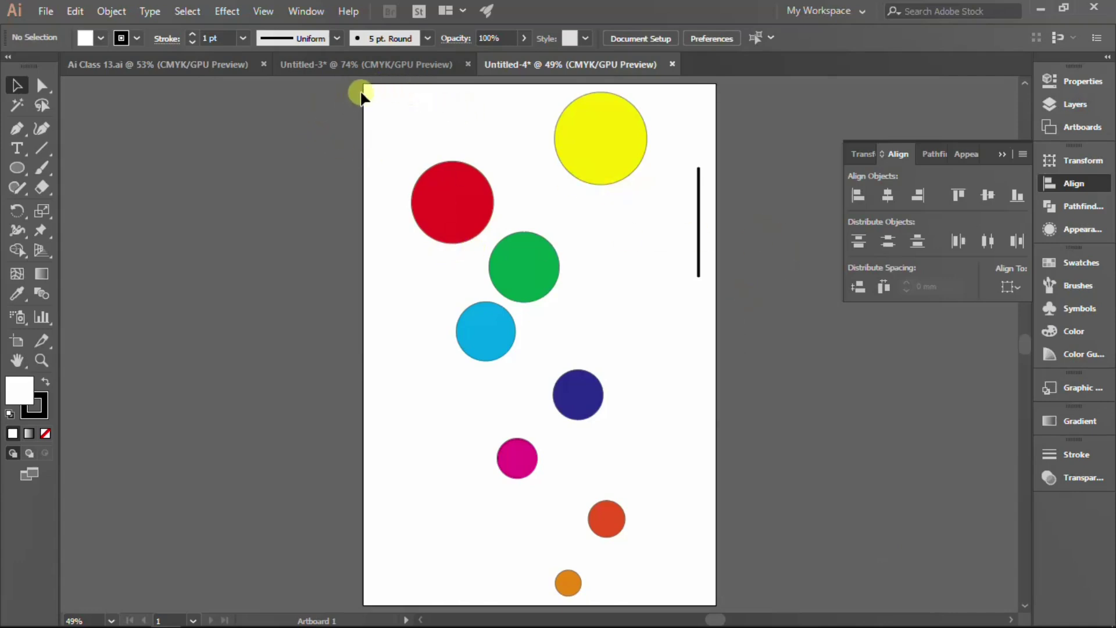
{"action": "left_click_drag", "start_coordinate": [361, 94], "coordinate": [657, 598]}
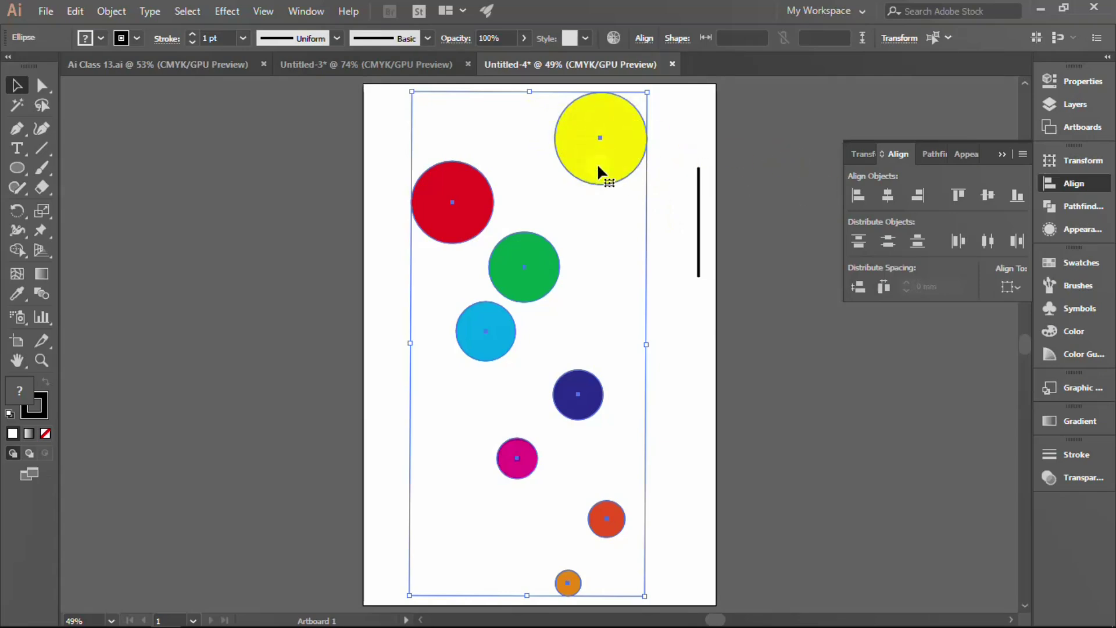
Step: Centre the circles on the yellow, then the red key circle, undoing each trial
{"action": "left_click", "coordinate": [598, 115]}
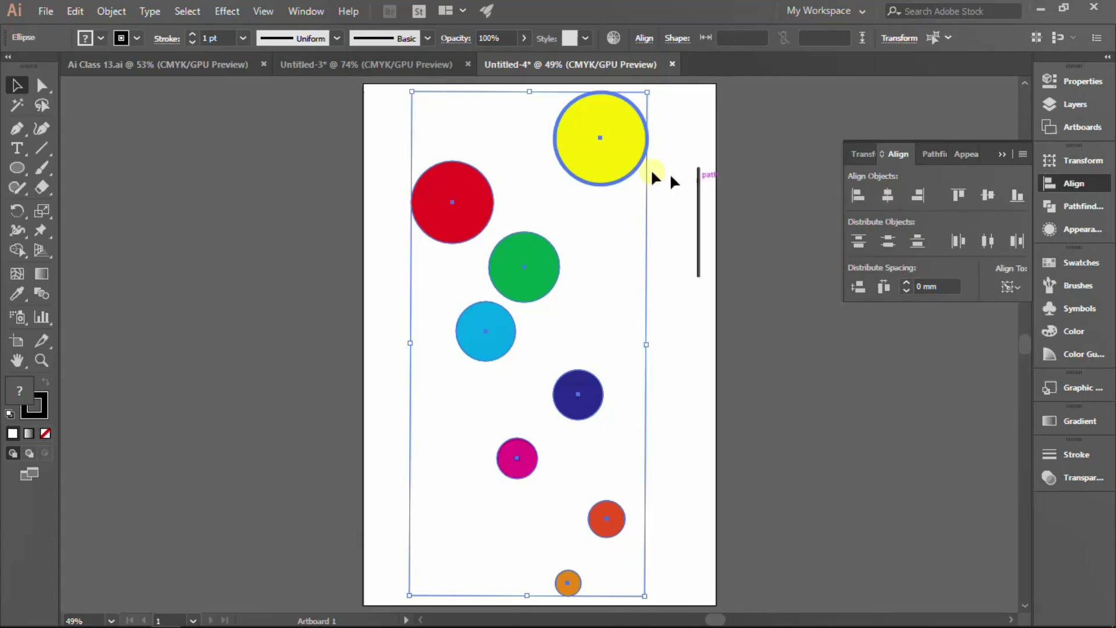
{"action": "left_click", "coordinate": [888, 192]}
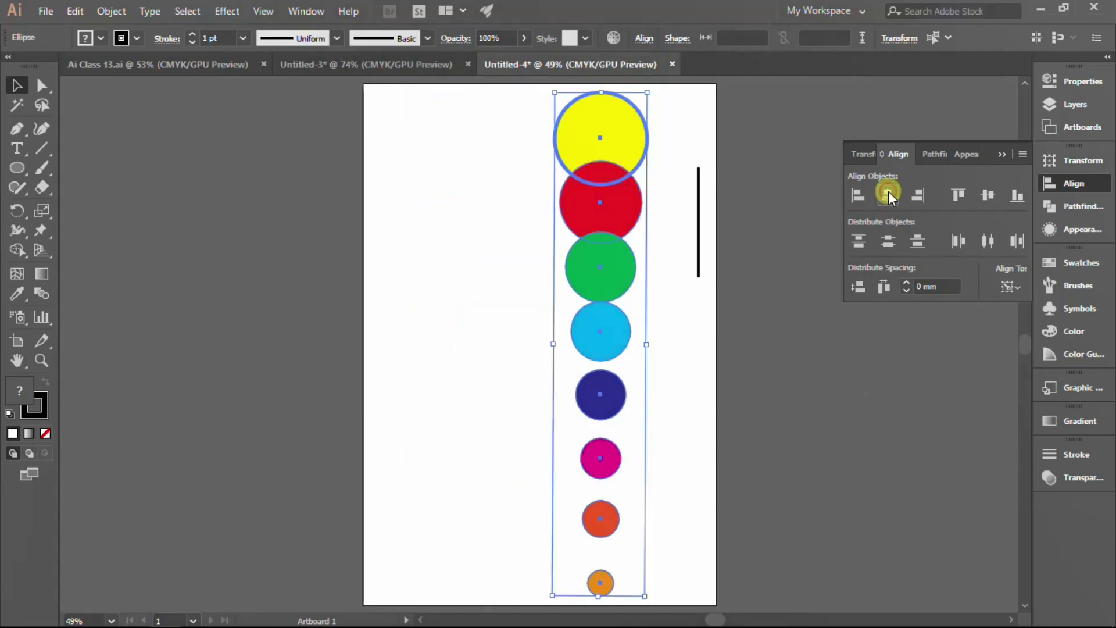
{"action": "key", "text": "ctrl+z"}
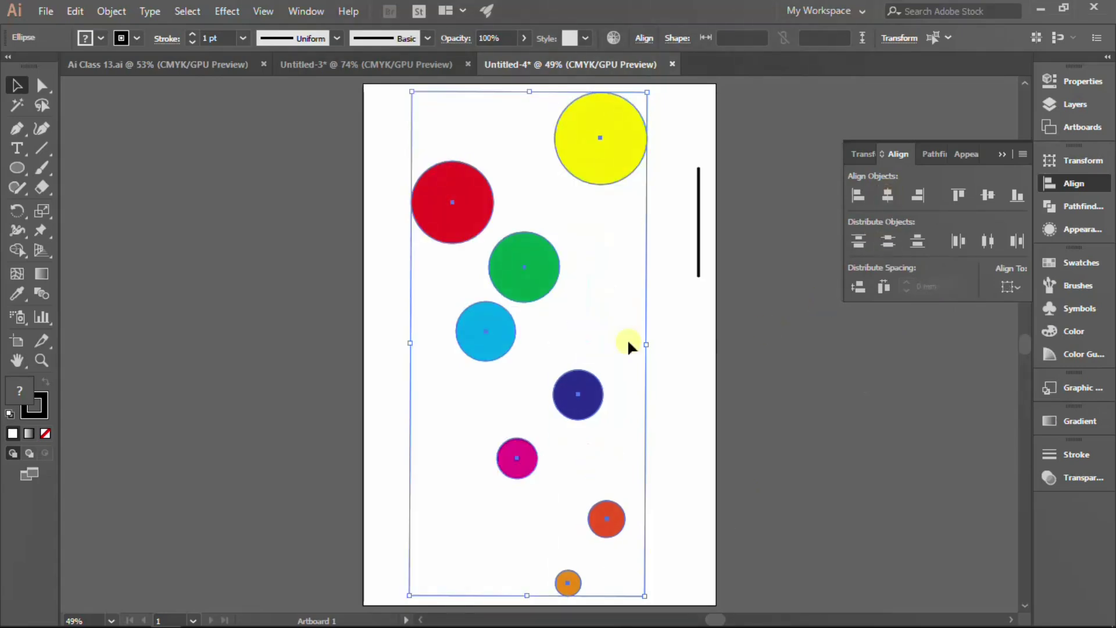
{"action": "left_click", "coordinate": [449, 193]}
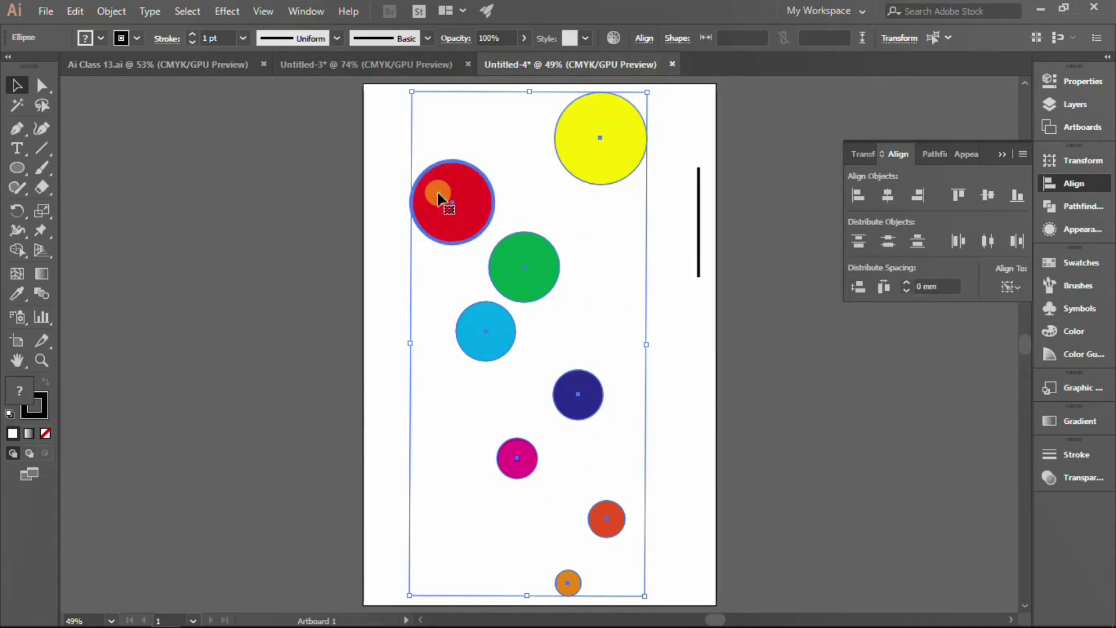
{"action": "left_click", "coordinate": [888, 193]}
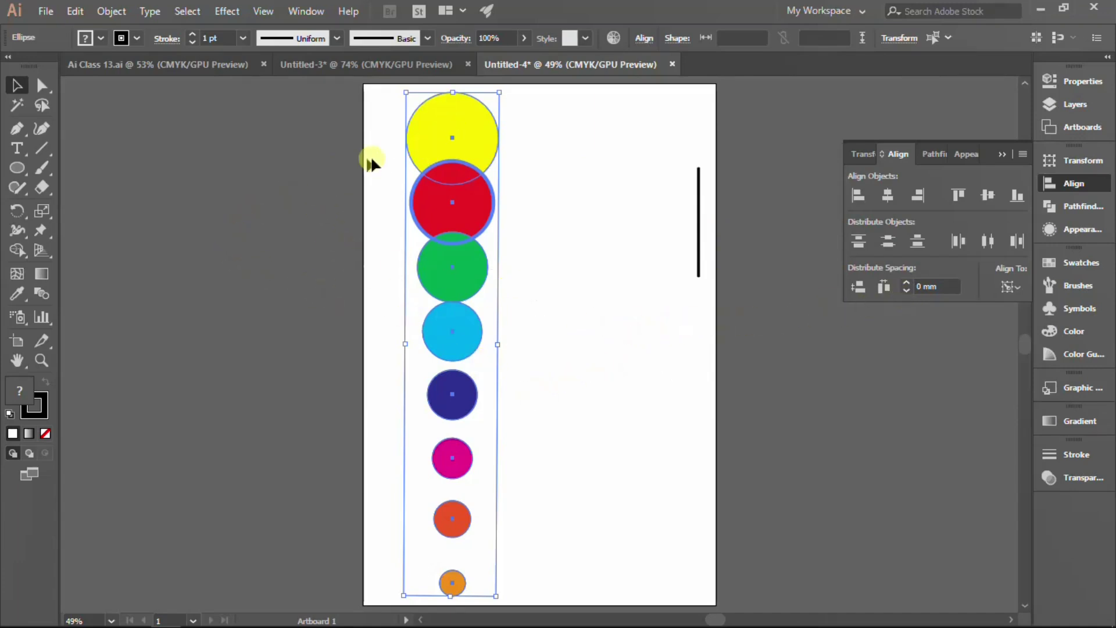
{"action": "key", "text": "ctrl+z"}
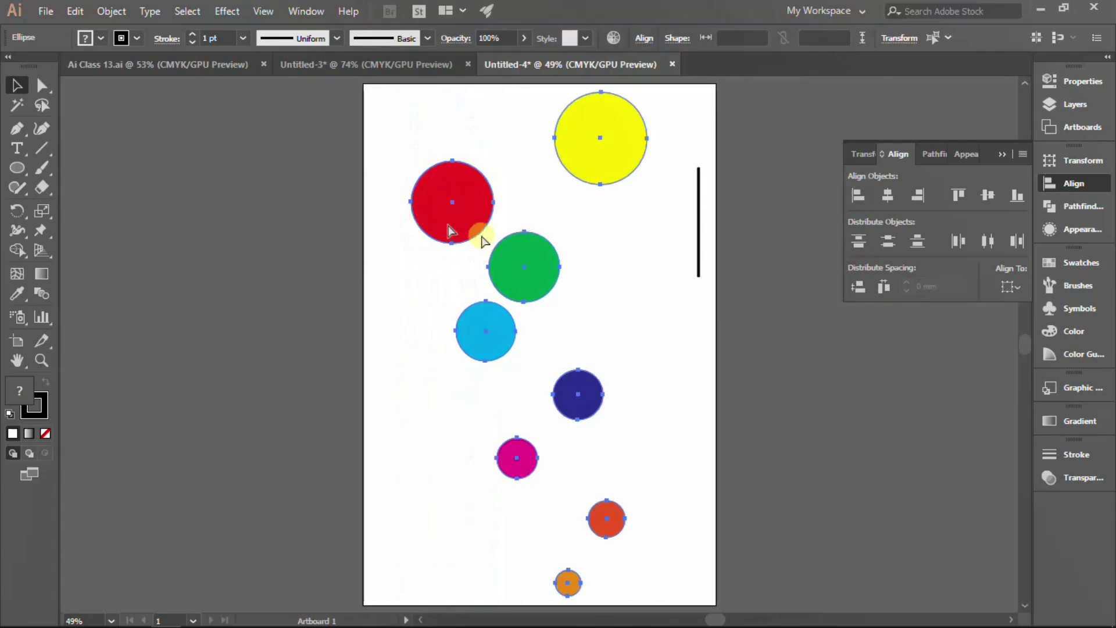
Step: Select the black vertical line, set the Align To reference to Artboard, then clear the selection
{"action": "left_click", "coordinate": [866, 399]}
{"action": "left_click", "coordinate": [699, 273]}
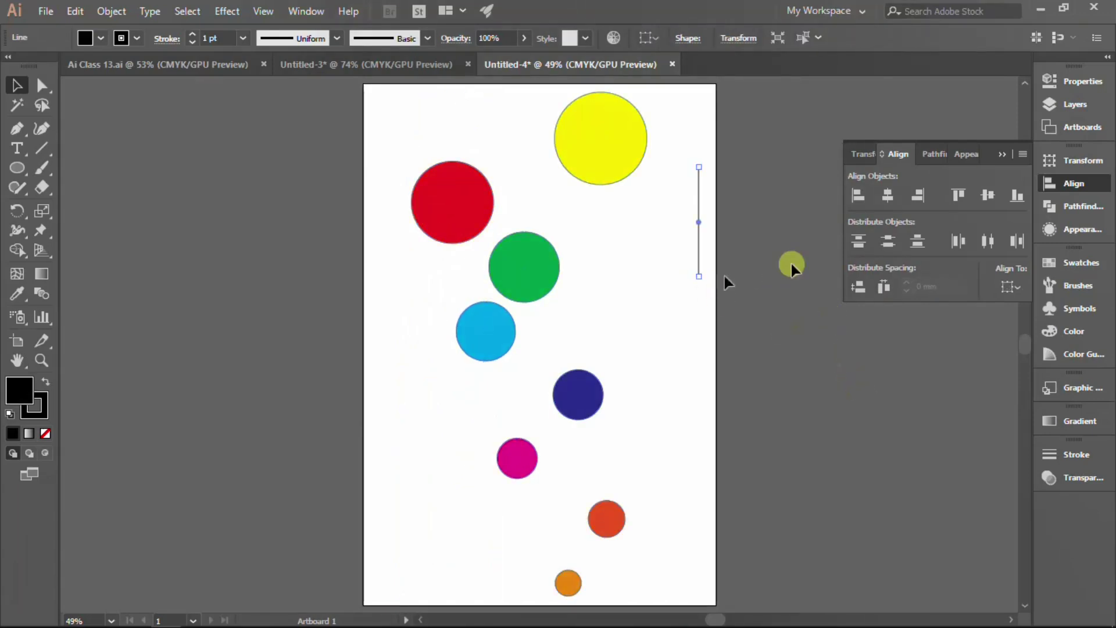
{"action": "left_click", "coordinate": [1021, 286]}
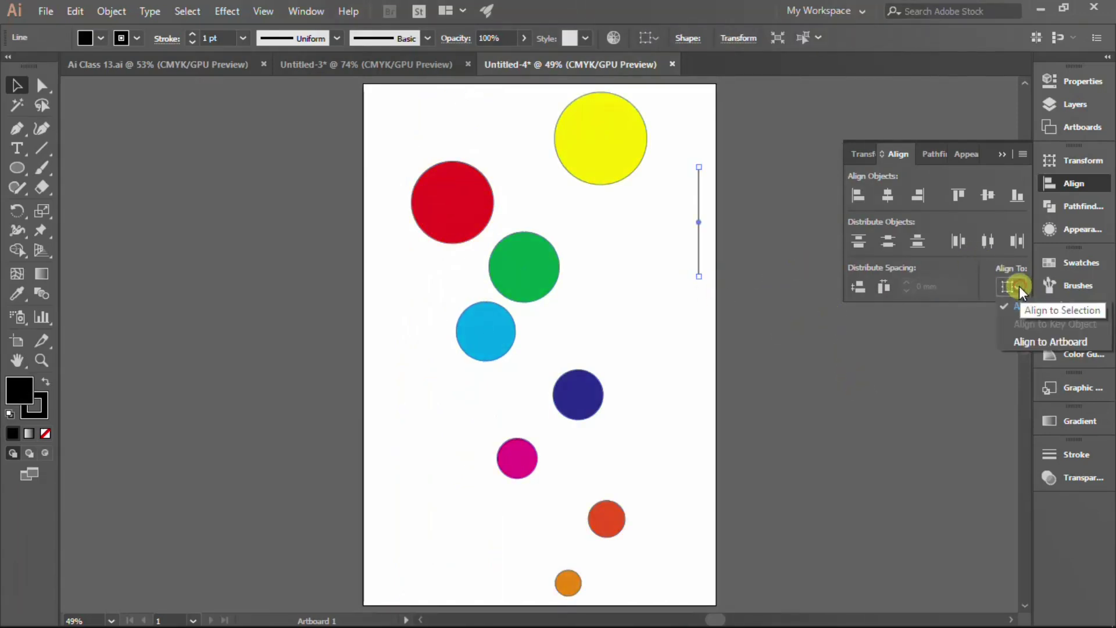
{"action": "left_click", "coordinate": [1035, 343]}
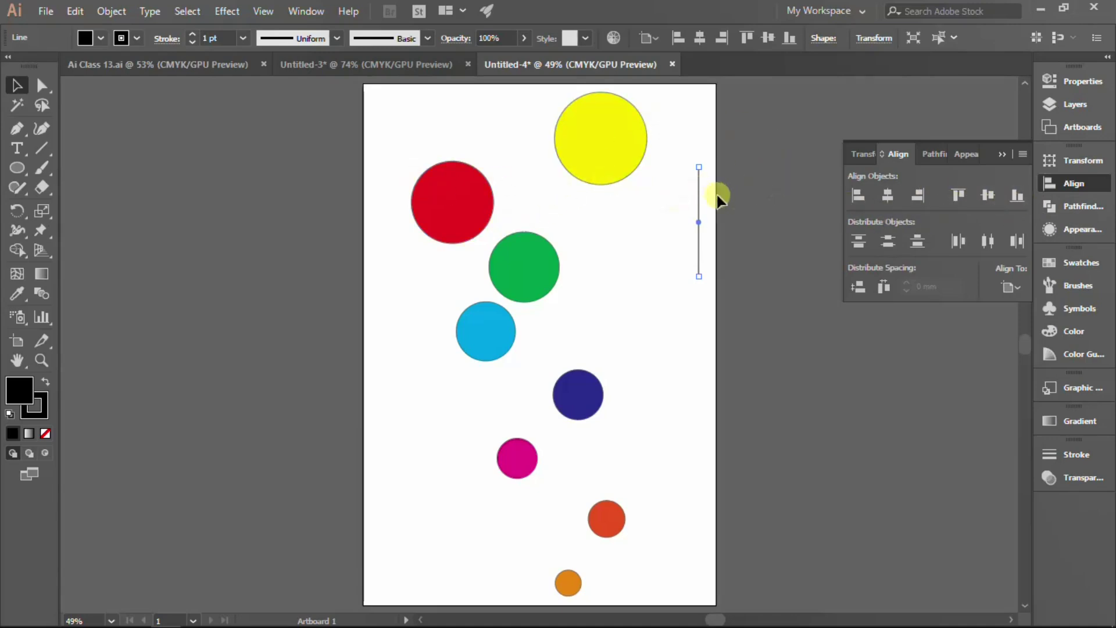
{"action": "left_click", "coordinate": [855, 191]}
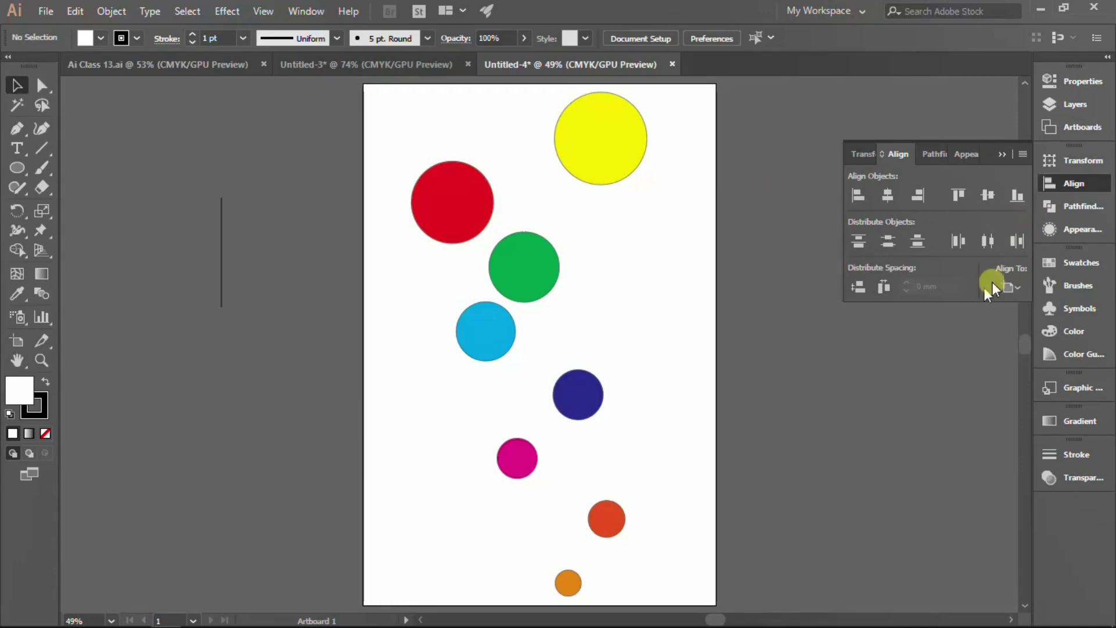
Step: Select all eight circles and align their bottom edges, after undoing a trial left-and-bottom alignment
{"action": "mouse_move", "coordinate": [378, 95]}
{"action": "left_mouse_down"}
{"action": "mouse_move", "coordinate": [557, 438]}
{"action": "mouse_move", "coordinate": [713, 606]}
{"action": "left_mouse_up"}
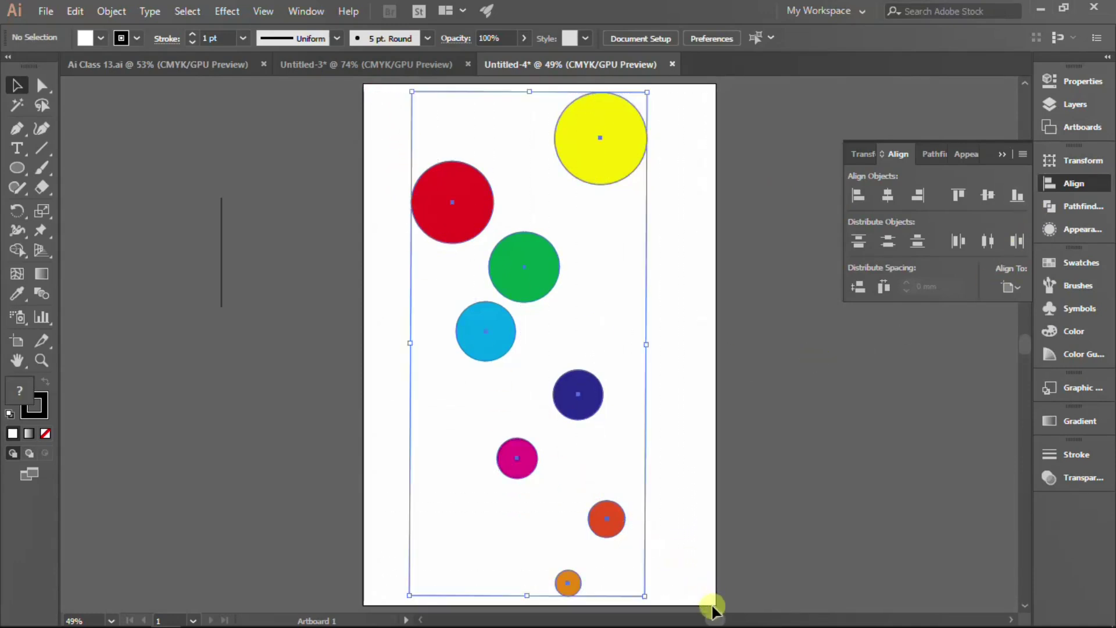
{"action": "left_click", "coordinate": [859, 195]}
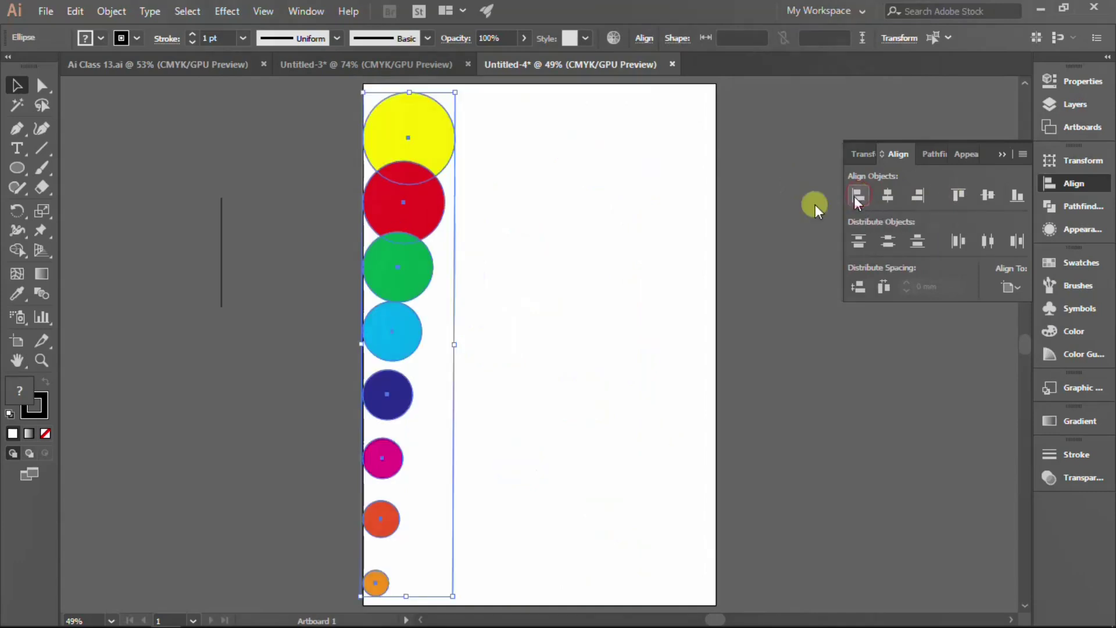
{"action": "left_click", "coordinate": [1016, 195]}
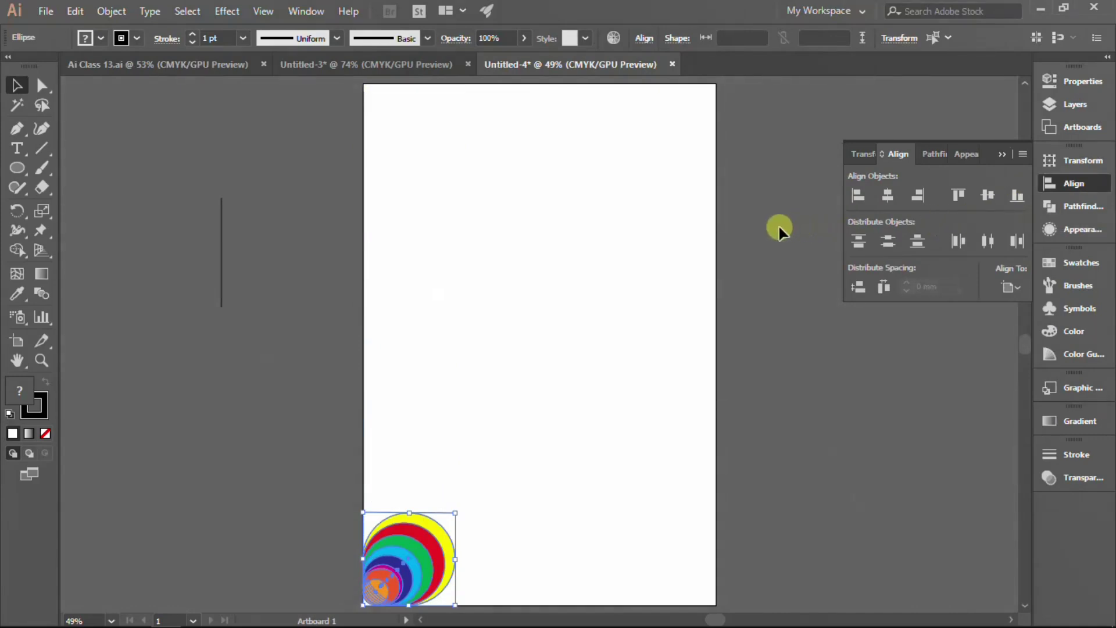
{"action": "key", "text": "ctrl+z"}
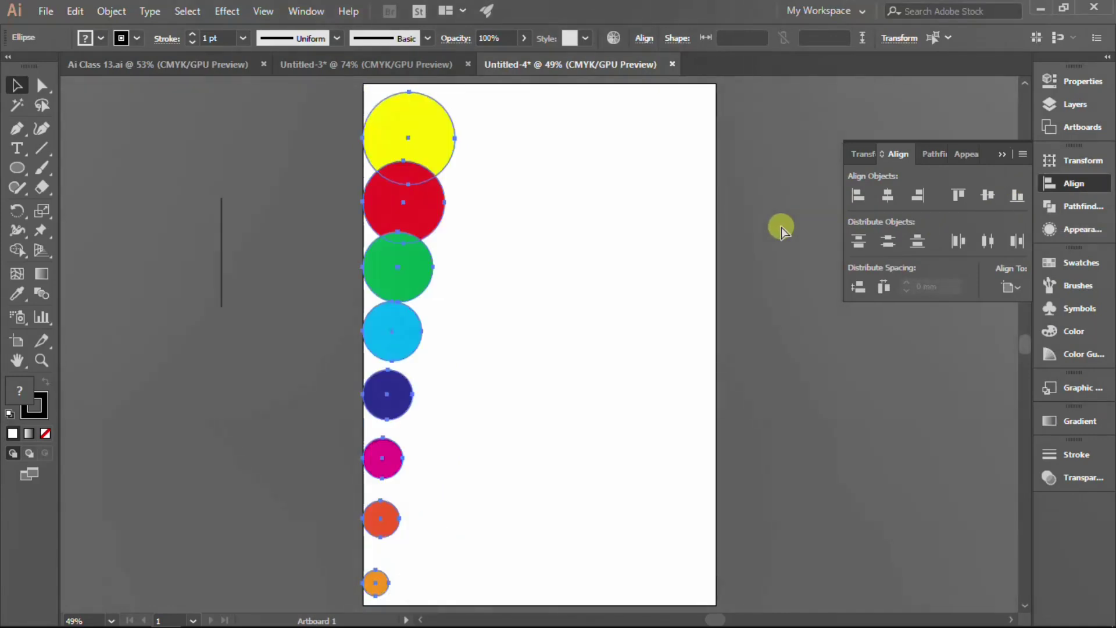
{"action": "key", "text": "ctrl+z"}
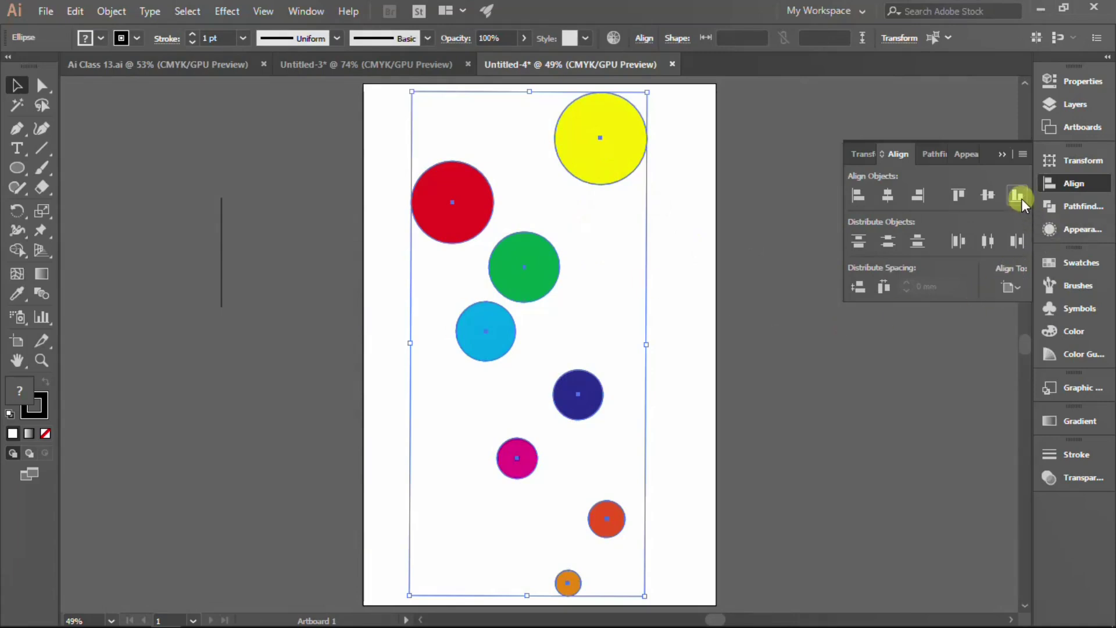
{"action": "left_click", "coordinate": [1019, 197]}
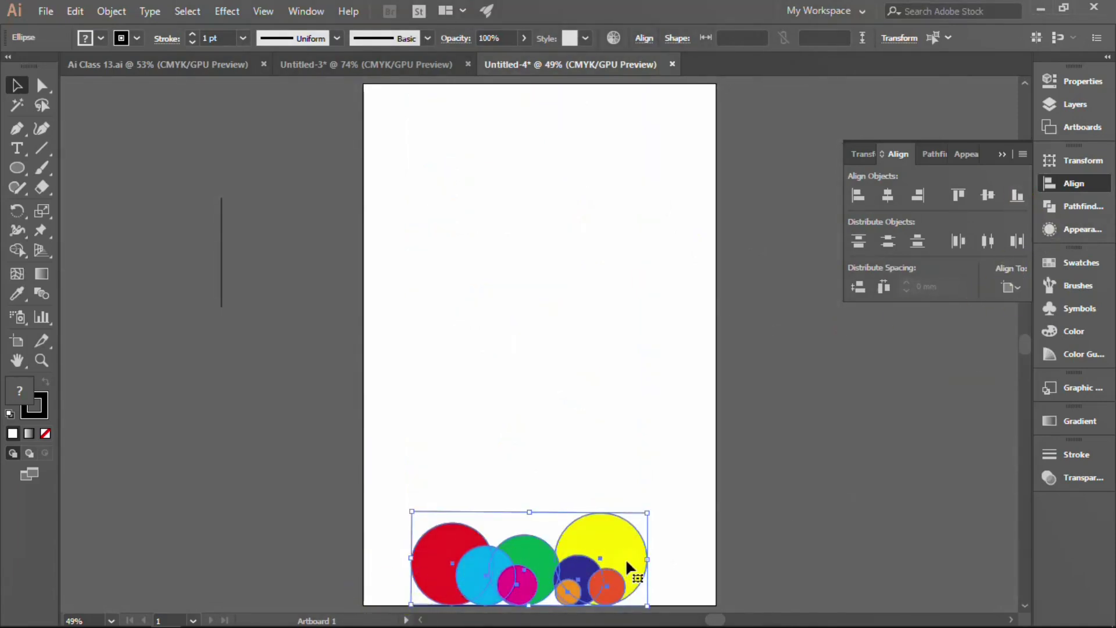
Step: Undo the bottom alignment, then trial a top-to-bottom spread of the circles and undo it
{"action": "key", "text": "ctrl+z"}
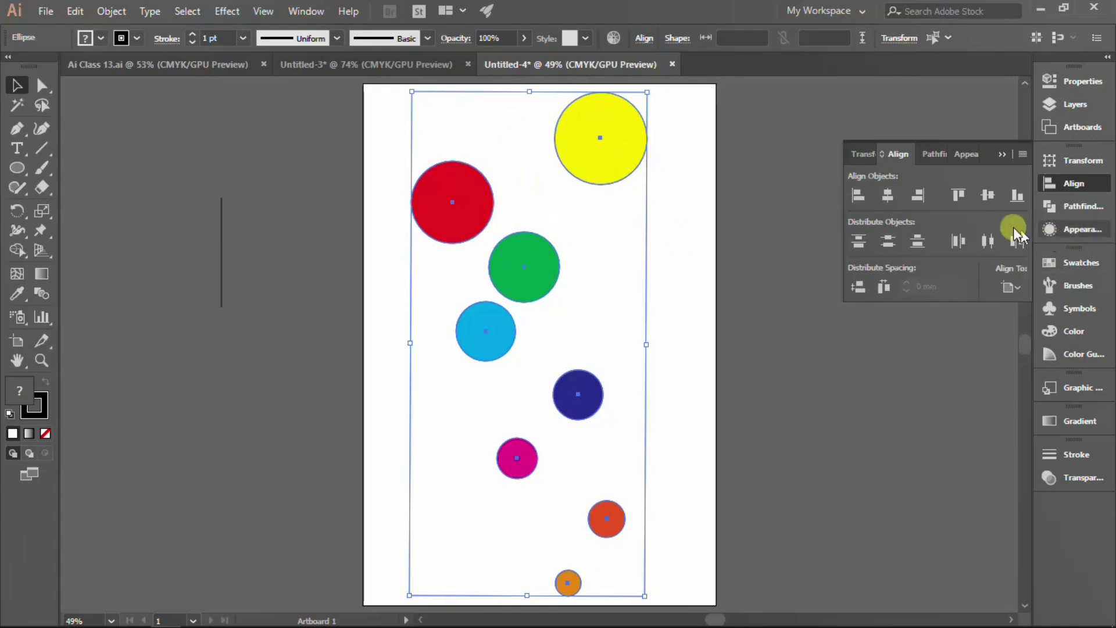
{"action": "left_click", "coordinate": [860, 242]}
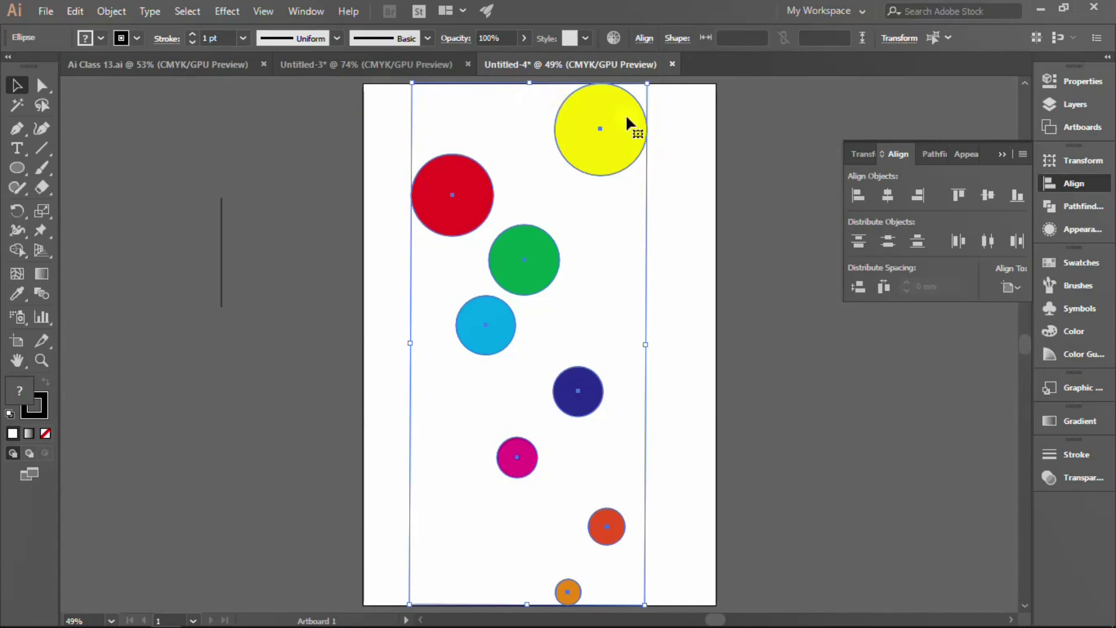
{"action": "left_click", "coordinate": [679, 193]}
{"action": "left_click", "coordinate": [568, 596]}
{"action": "key", "text": "ctrl+z"}
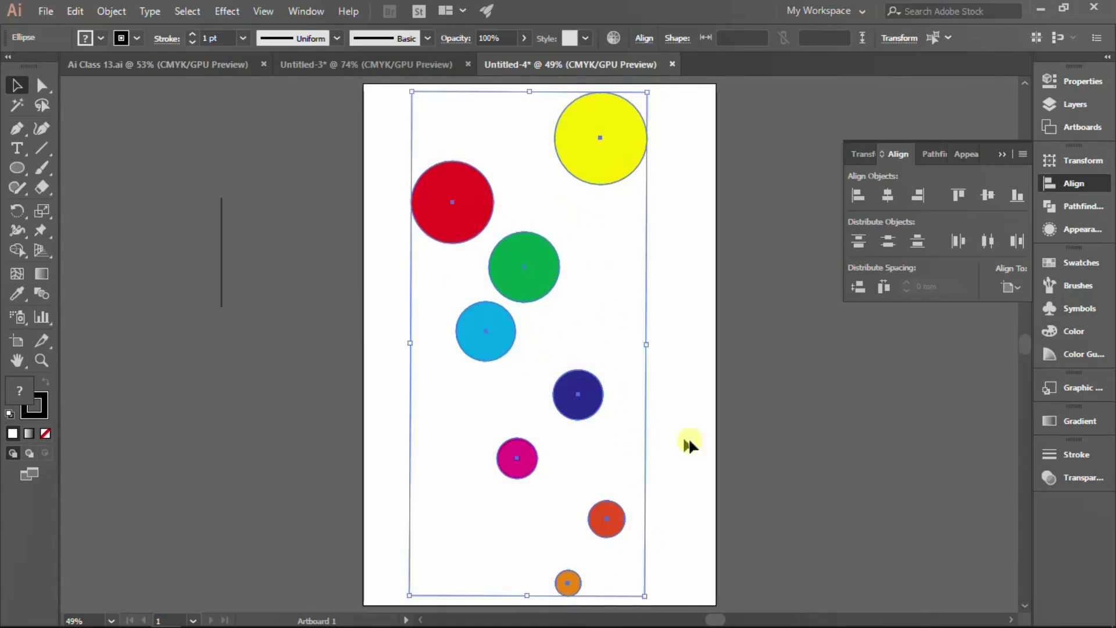
Step: Distribute the circles evenly by vertical centres and centre them horizontally into one column
{"action": "left_click", "coordinate": [860, 286]}
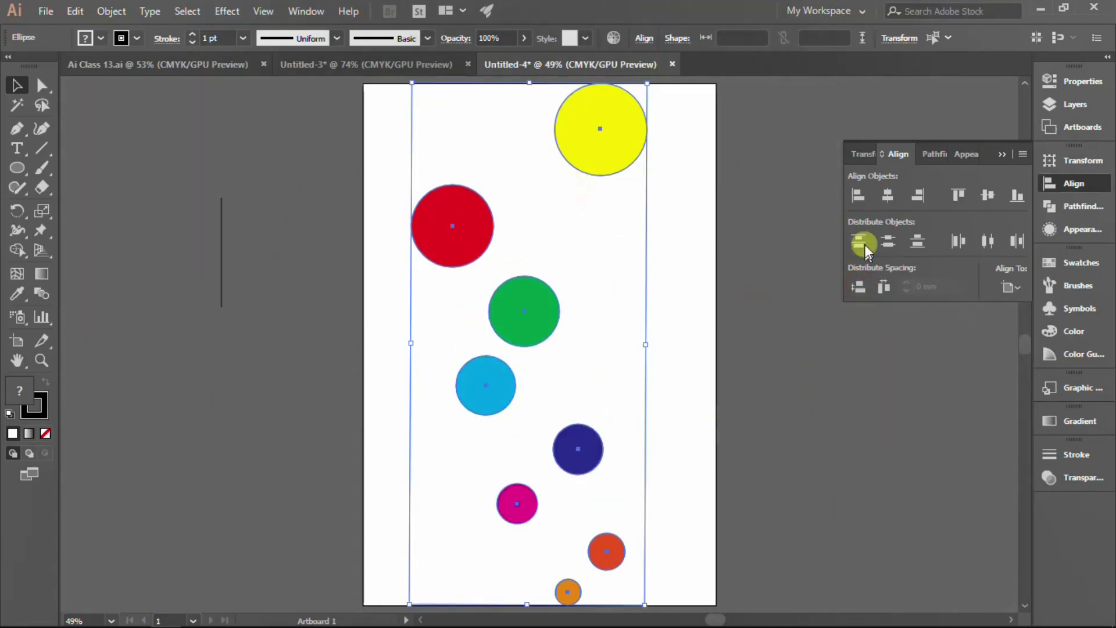
{"action": "left_click", "coordinate": [887, 193]}
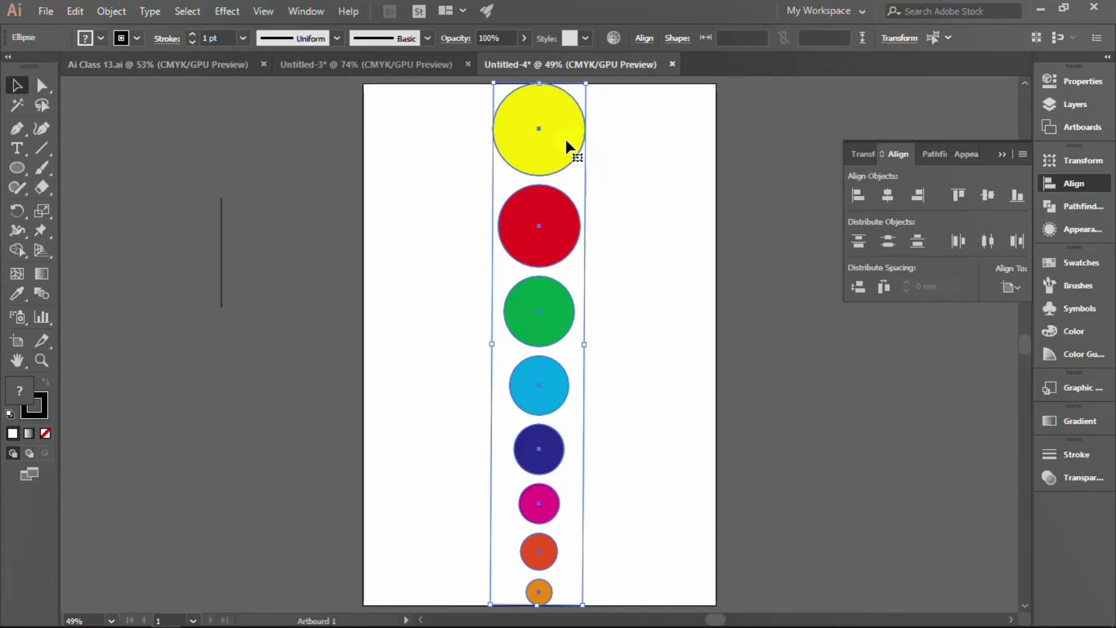
{"action": "left_click", "coordinate": [1018, 284]}
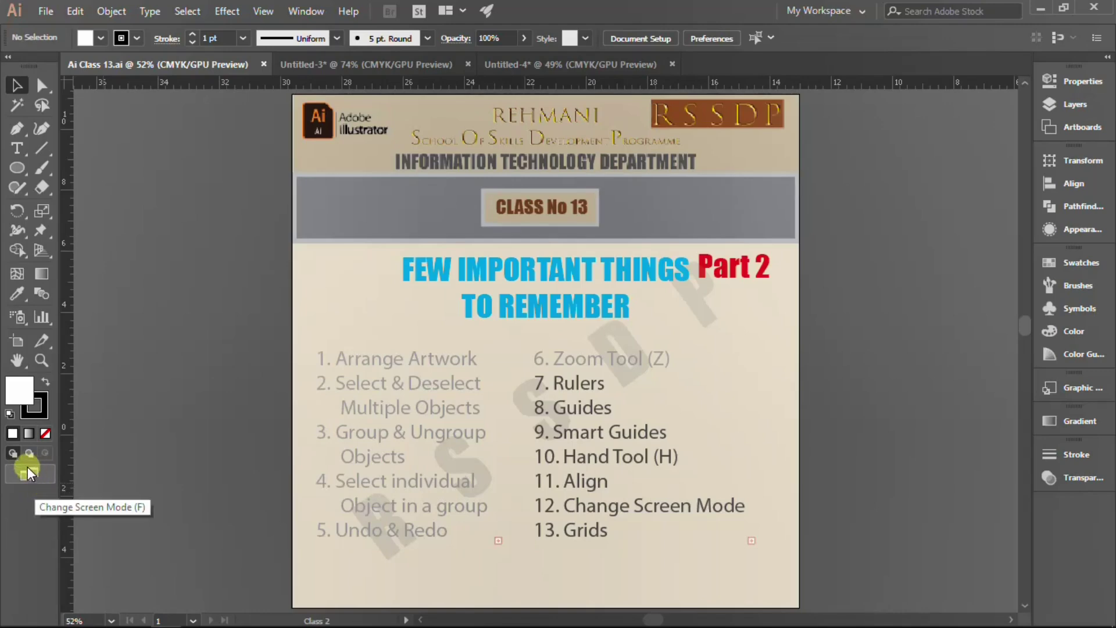
Step: Bring up the Change Screen Mode choices over the Class 13 slide
{"action": "left_click", "coordinate": [30, 472]}
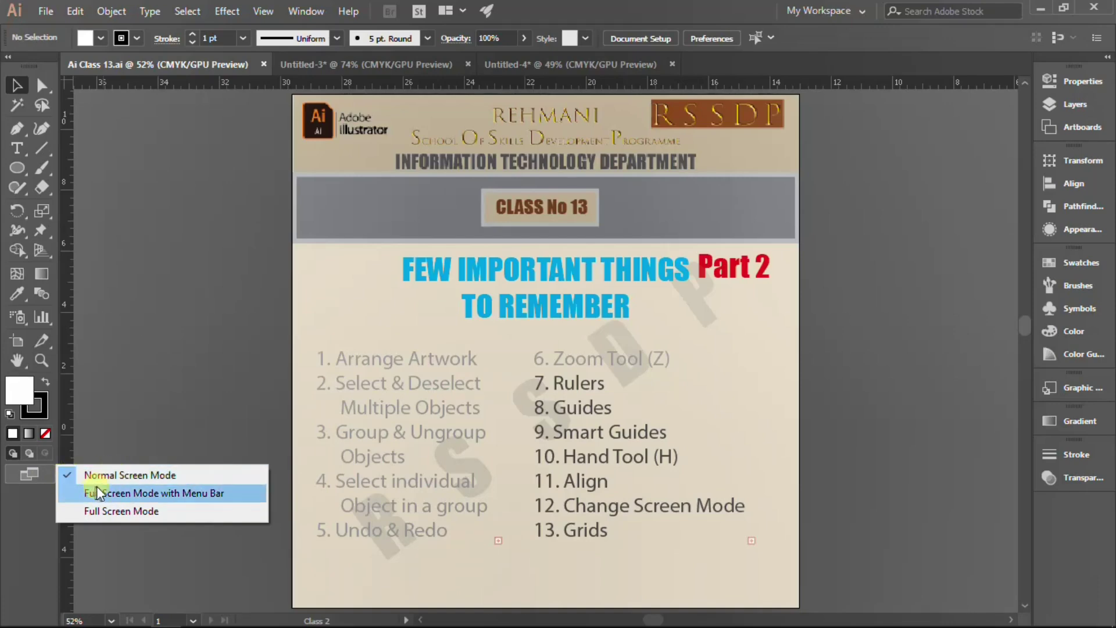
Step: Try Full Screen Mode with Menu Bar, then switch the Class 13 slide to plain Full Screen Mode
{"action": "left_click", "coordinate": [167, 493]}
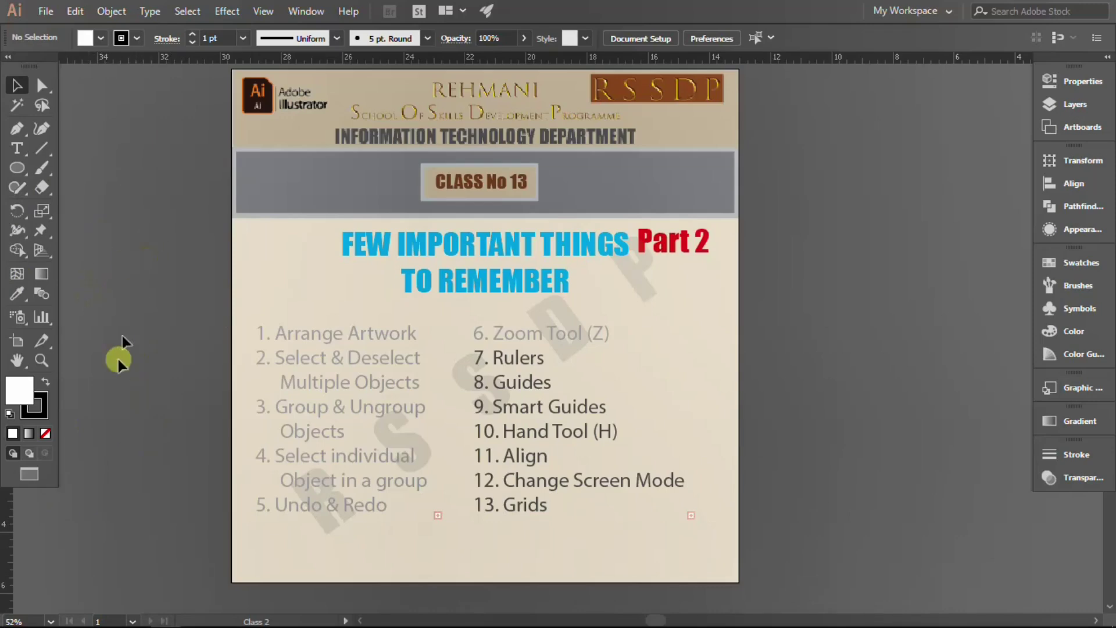
{"action": "left_click", "coordinate": [30, 475]}
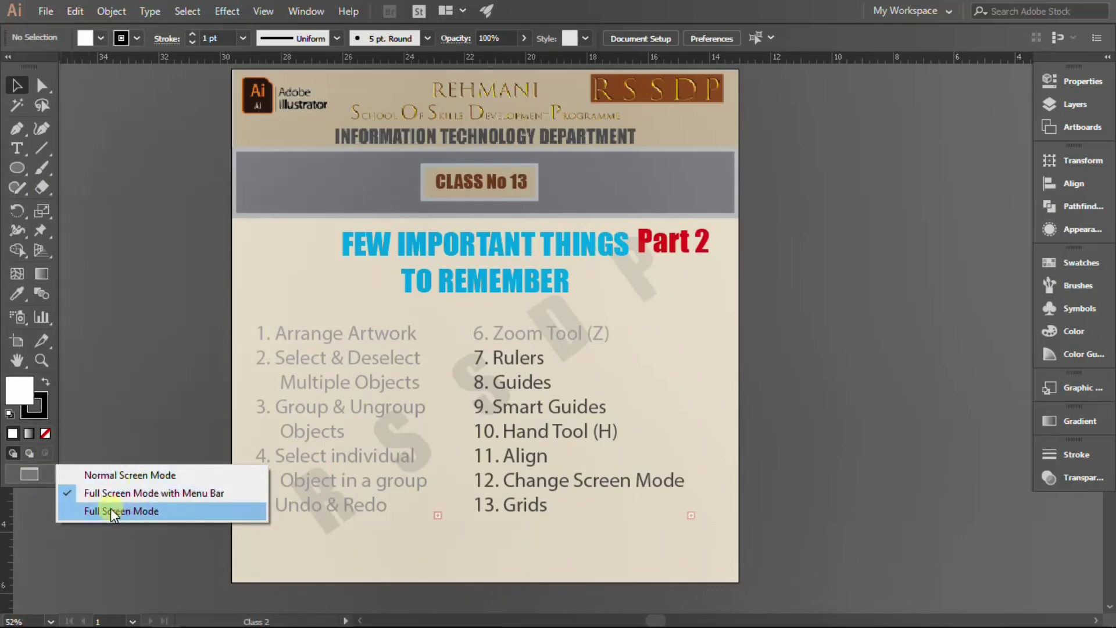
{"action": "left_click", "coordinate": [145, 511]}
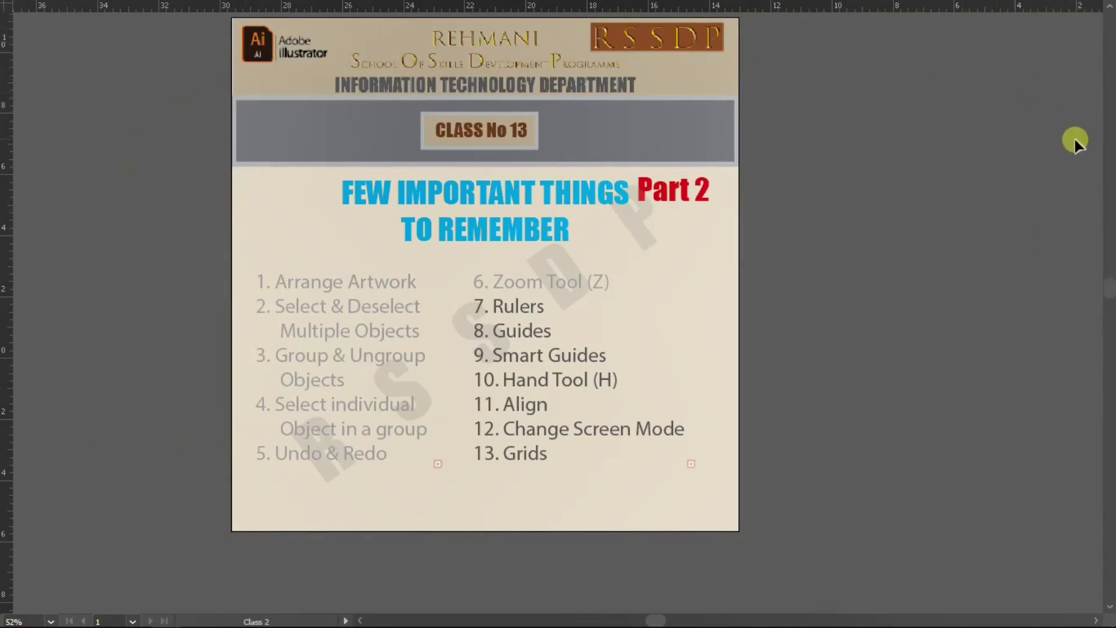
Step: Hide the rulers in full screen view and bring up the screen mode choices
{"action": "right_click", "coordinate": [145, 128]}
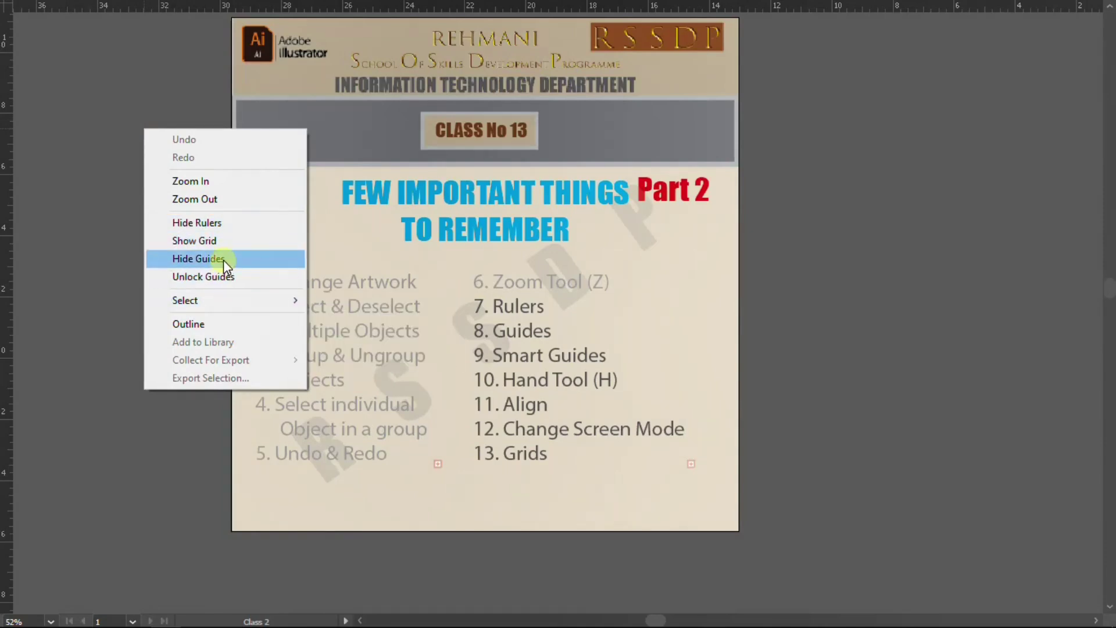
{"action": "left_click", "coordinate": [238, 222]}
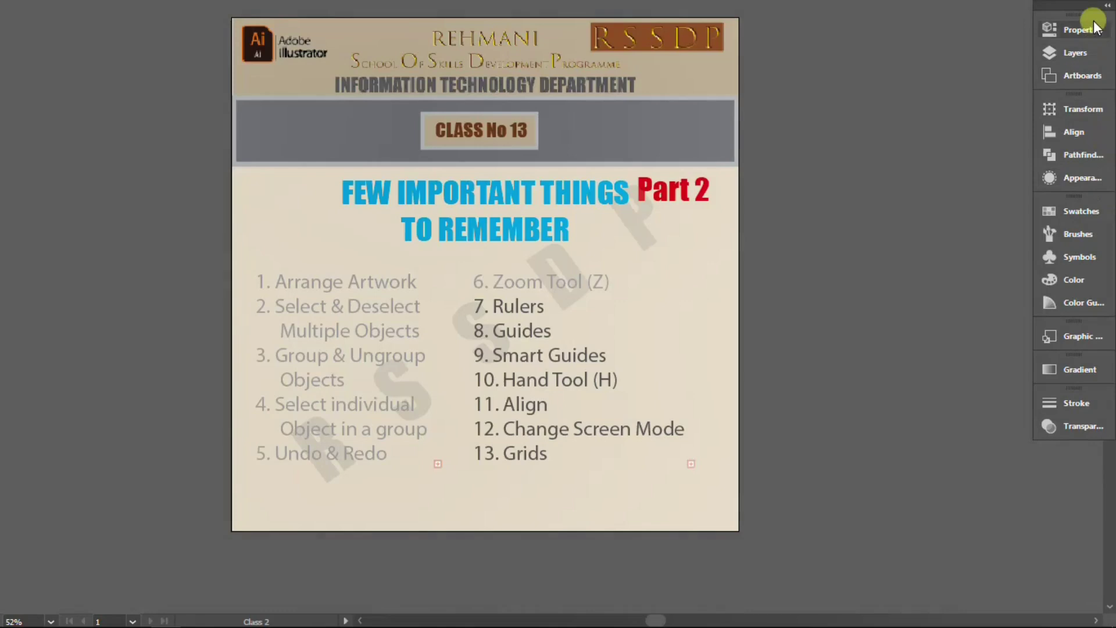
{"action": "mouse_move", "coordinate": [17, 227]}
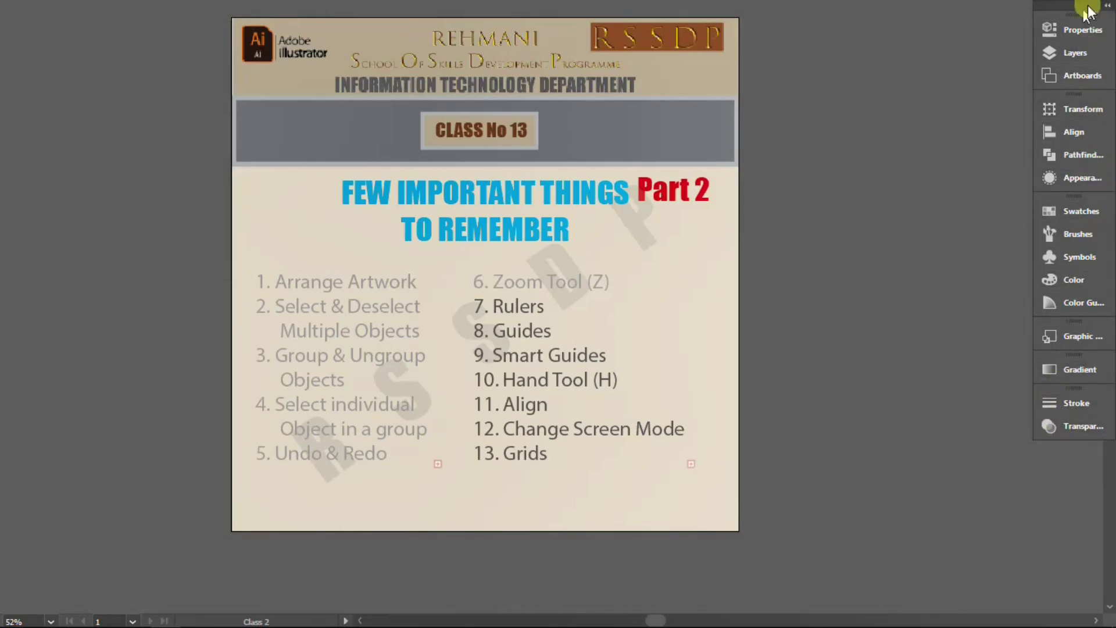
{"action": "mouse_move", "coordinate": [29, 262]}
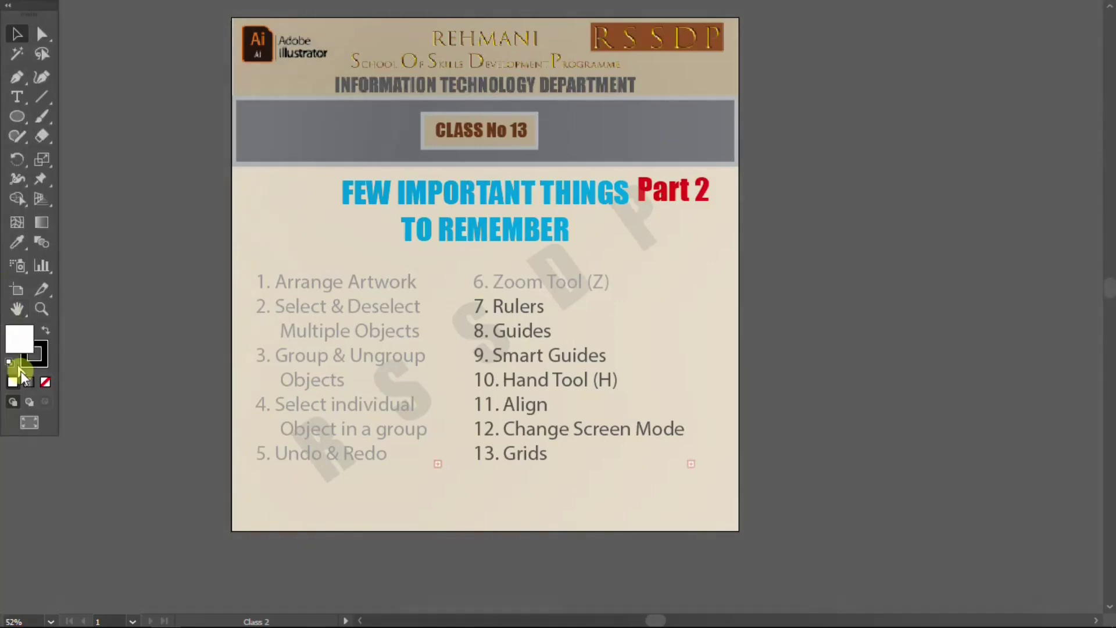
{"action": "left_click", "coordinate": [26, 427]}
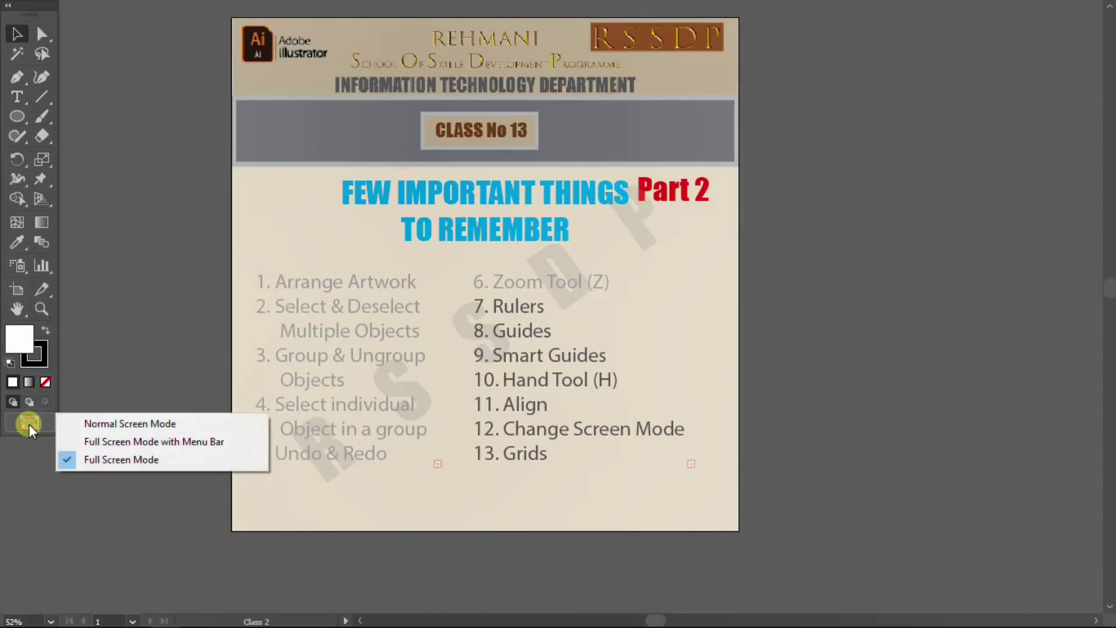
Step: Return to Normal Screen Mode, cycle through all screen modes with F, then hide and restore panels with Tab
{"action": "left_click", "coordinate": [156, 428]}
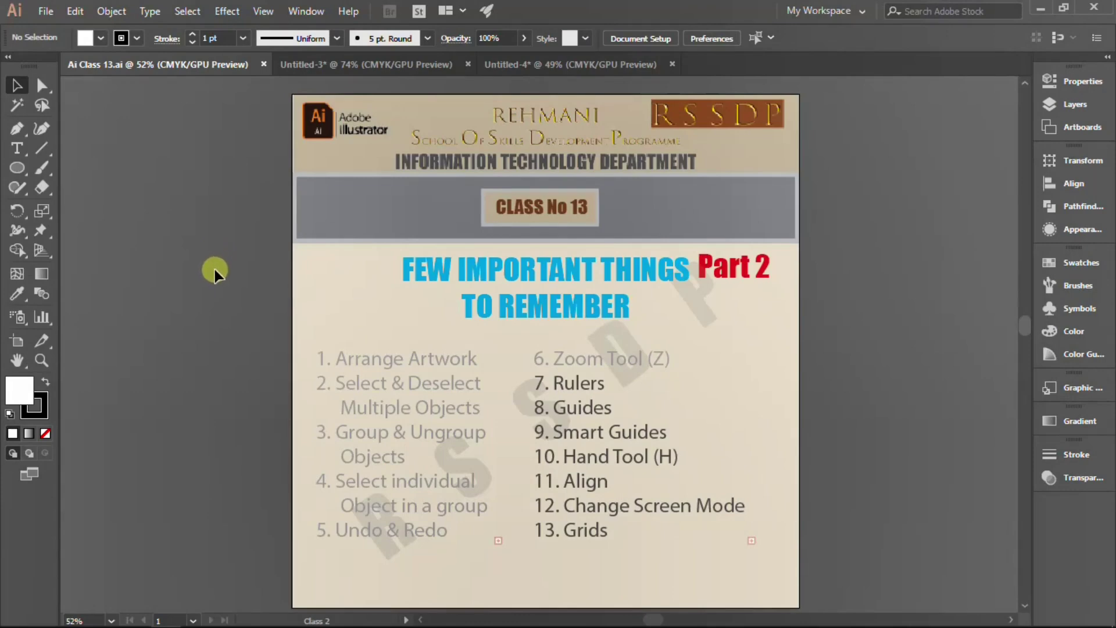
{"action": "key", "text": "f"}
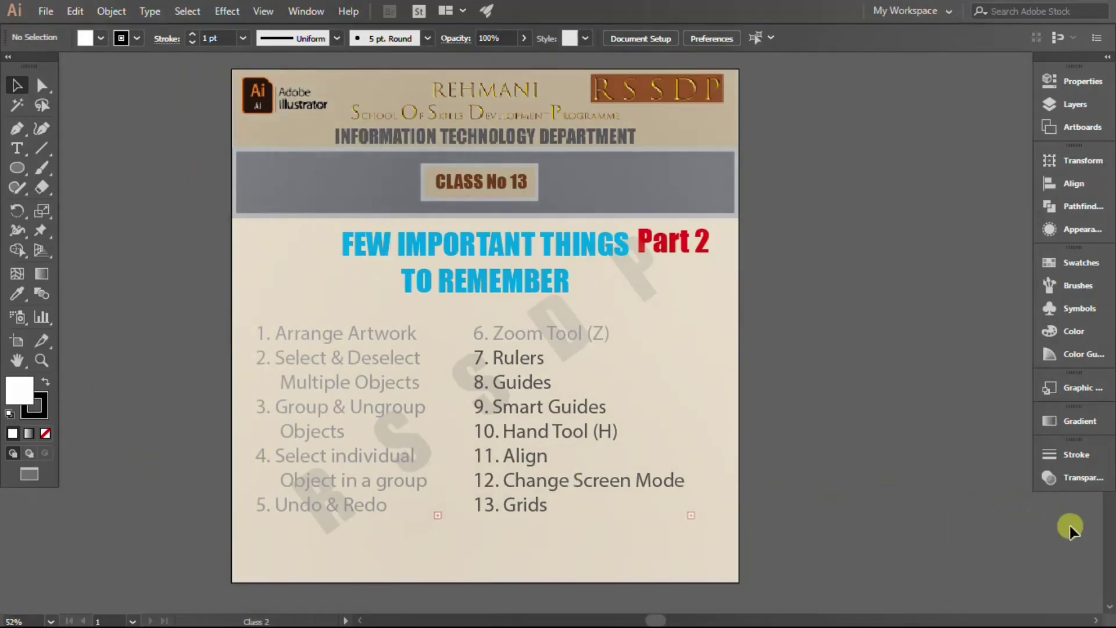
{"action": "key", "text": "f"}
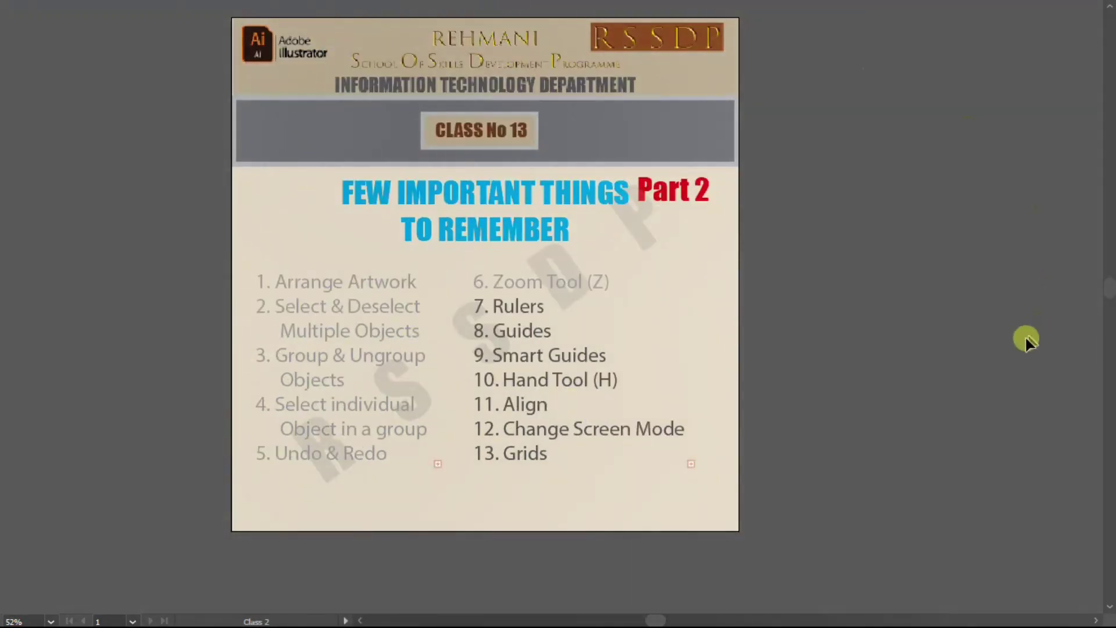
{"action": "key", "text": "f"}
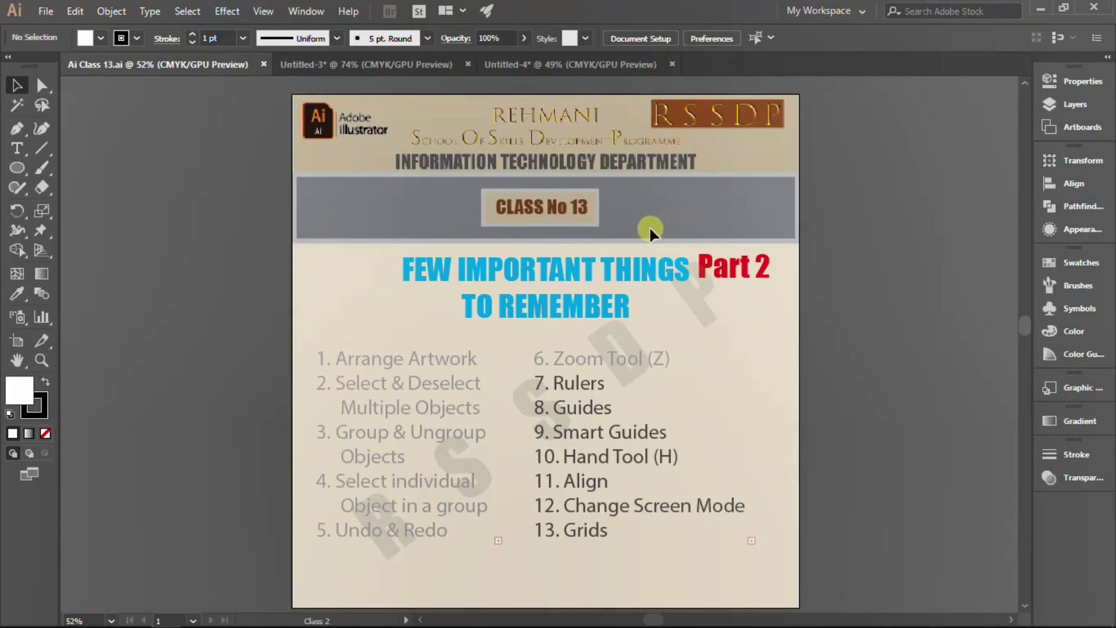
{"action": "key", "text": "Tab"}
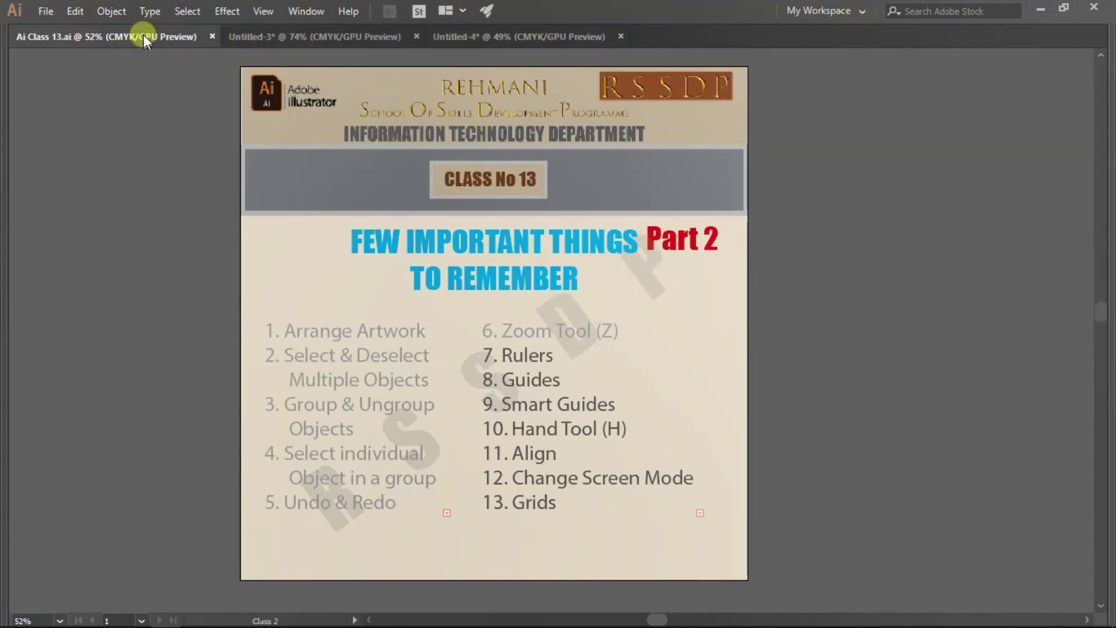
{"action": "key", "text": "Tab"}
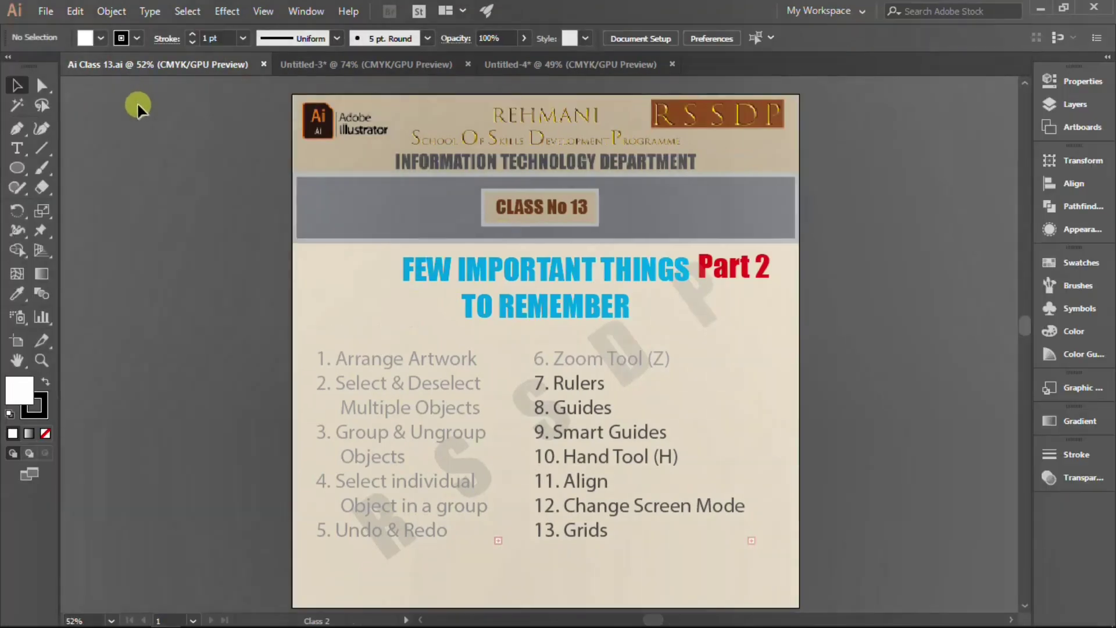
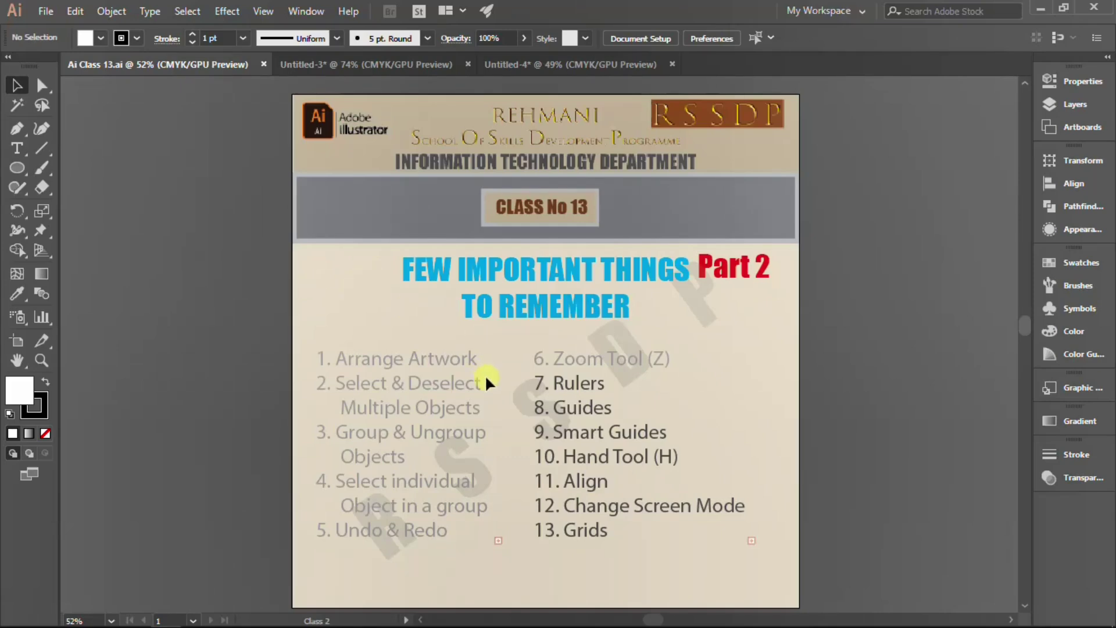
Step: Turn on the document grid from the canvas right-click menu, then reopen that menu
{"action": "right_click", "coordinate": [187, 226]}
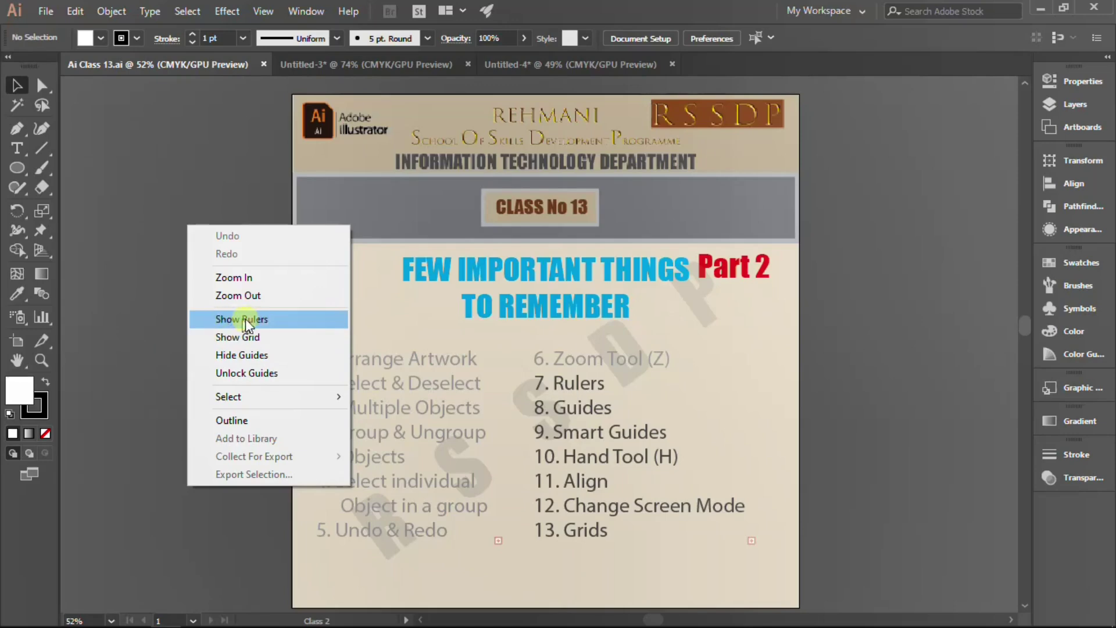
{"action": "left_click", "coordinate": [252, 337]}
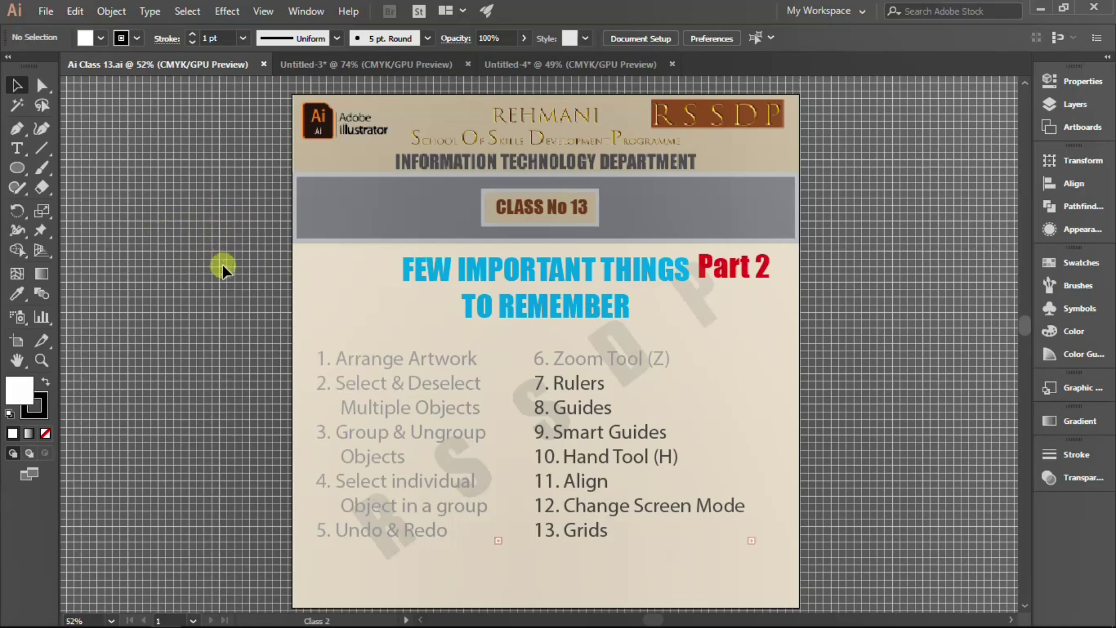
{"action": "right_click", "coordinate": [188, 279]}
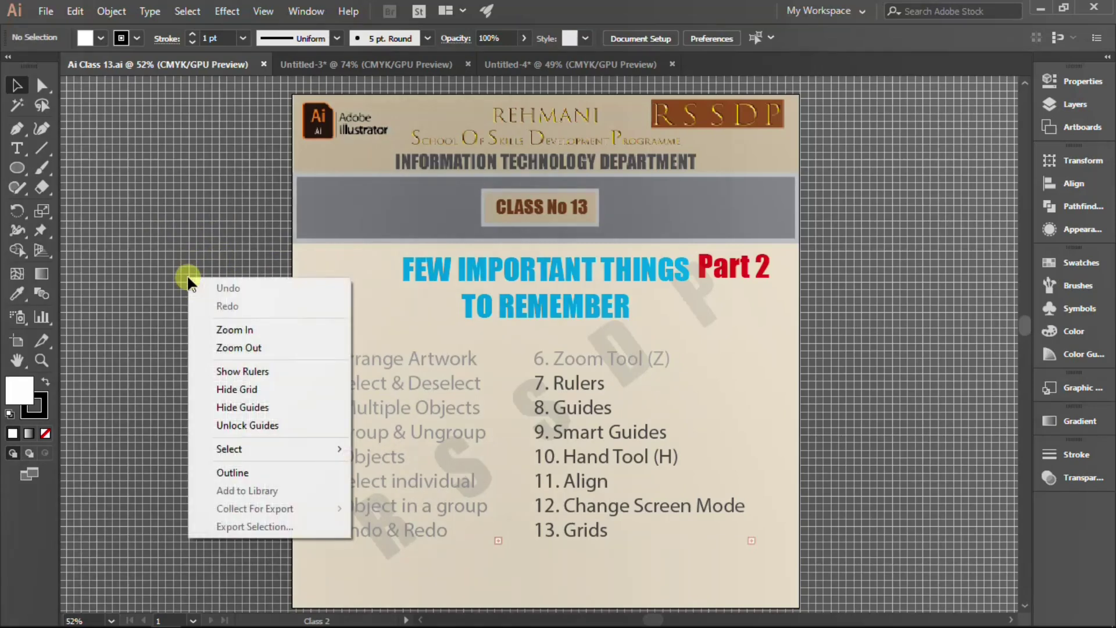
Step: Hide the grid via the context menu, then show and hide it again from the View menu
{"action": "left_click", "coordinate": [248, 392]}
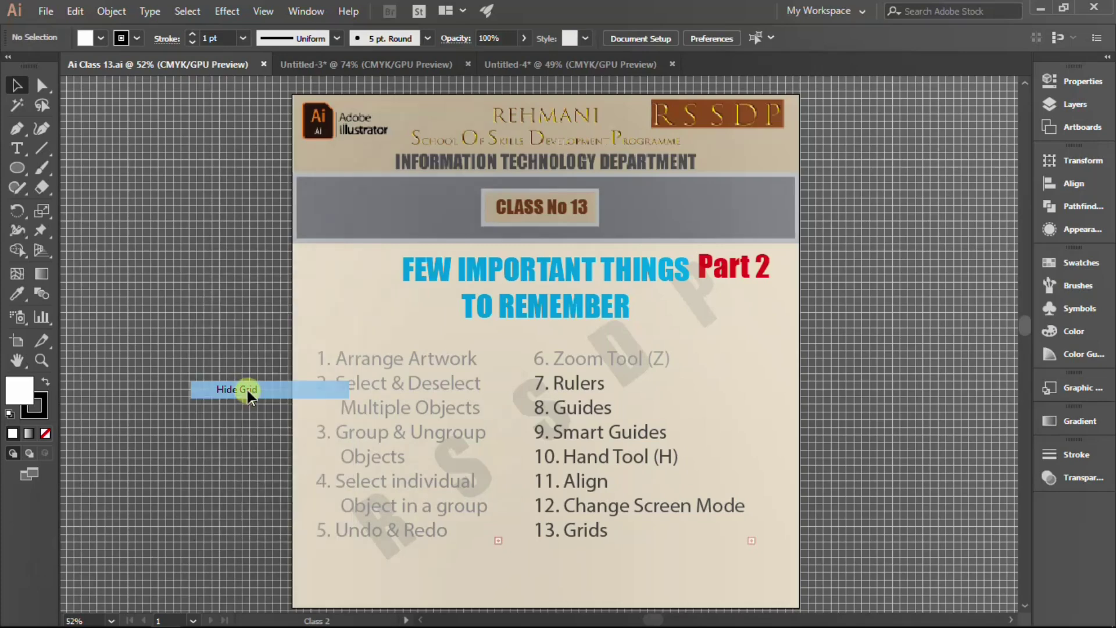
{"action": "left_click", "coordinate": [263, 12]}
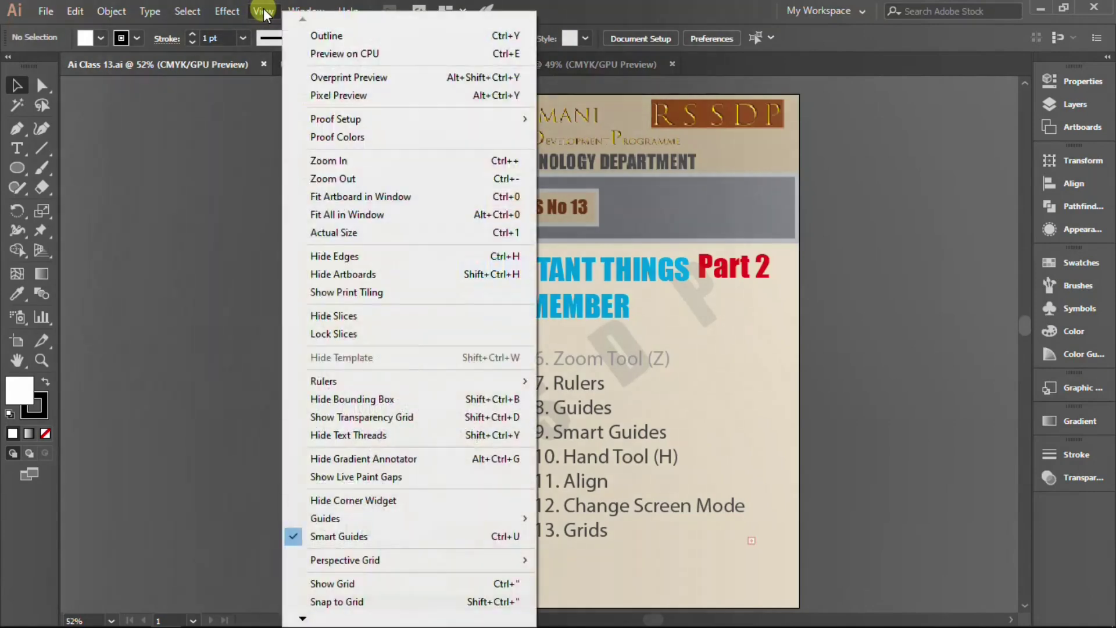
{"action": "left_click", "coordinate": [356, 584]}
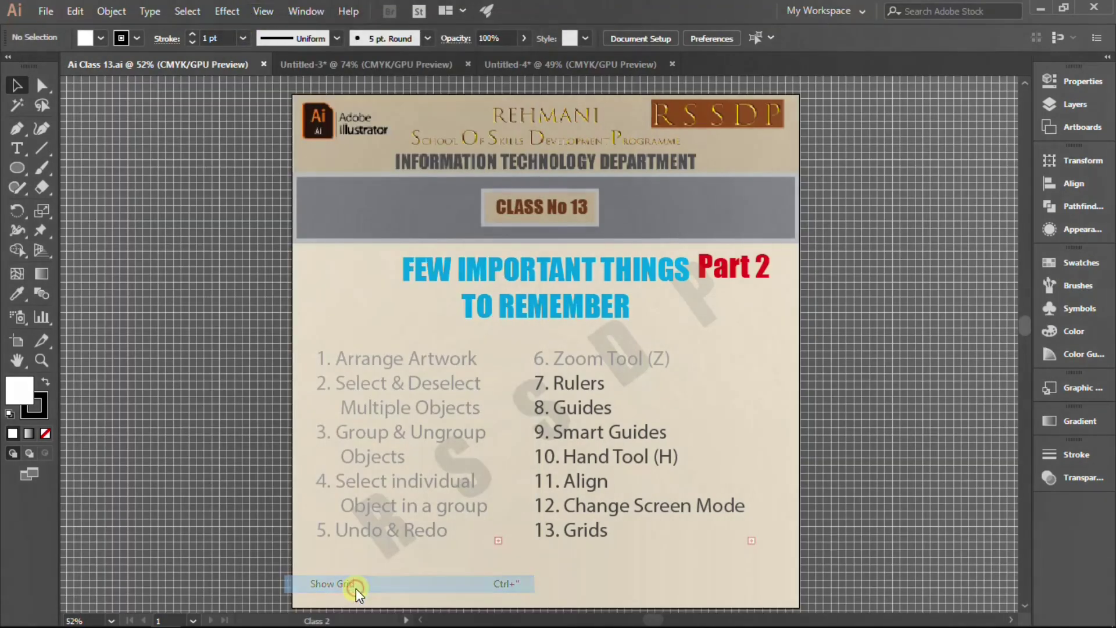
{"action": "left_click", "coordinate": [266, 13]}
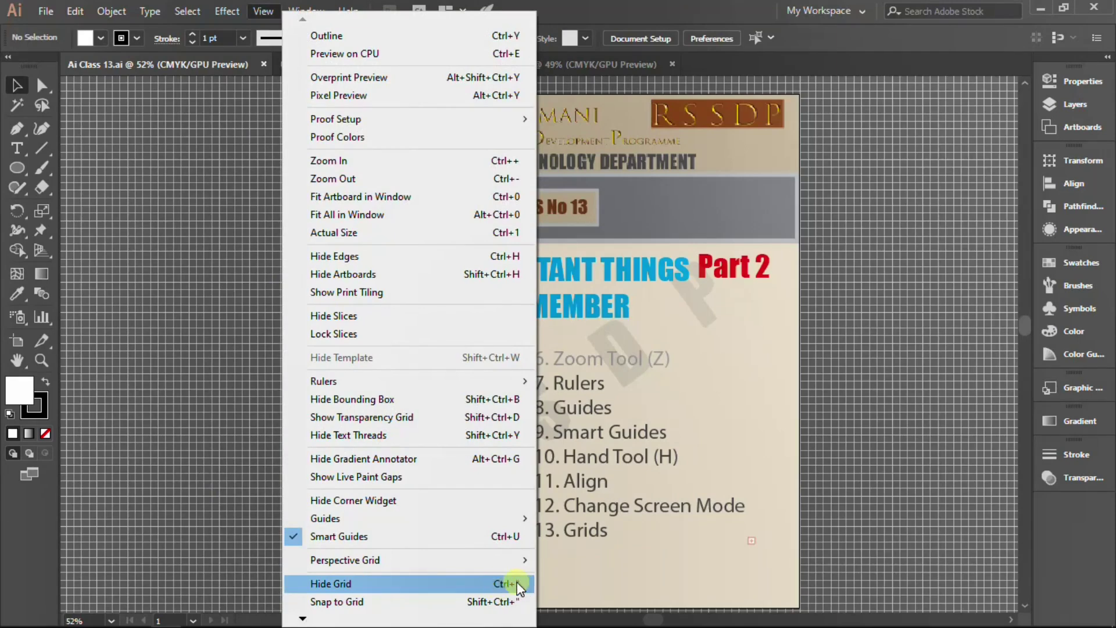
{"action": "left_click", "coordinate": [368, 586]}
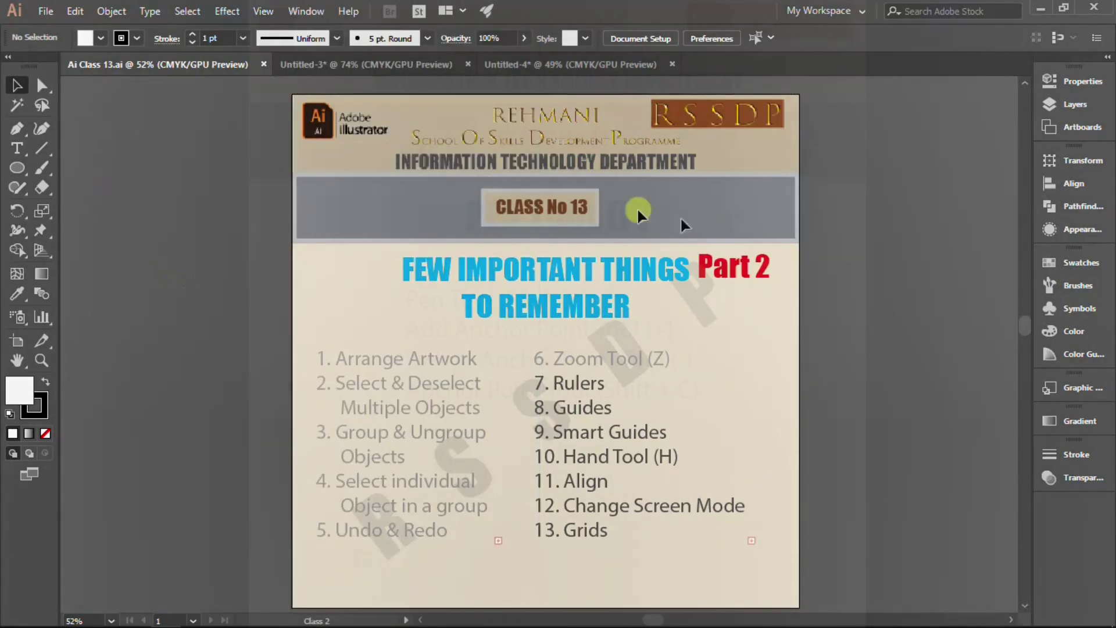